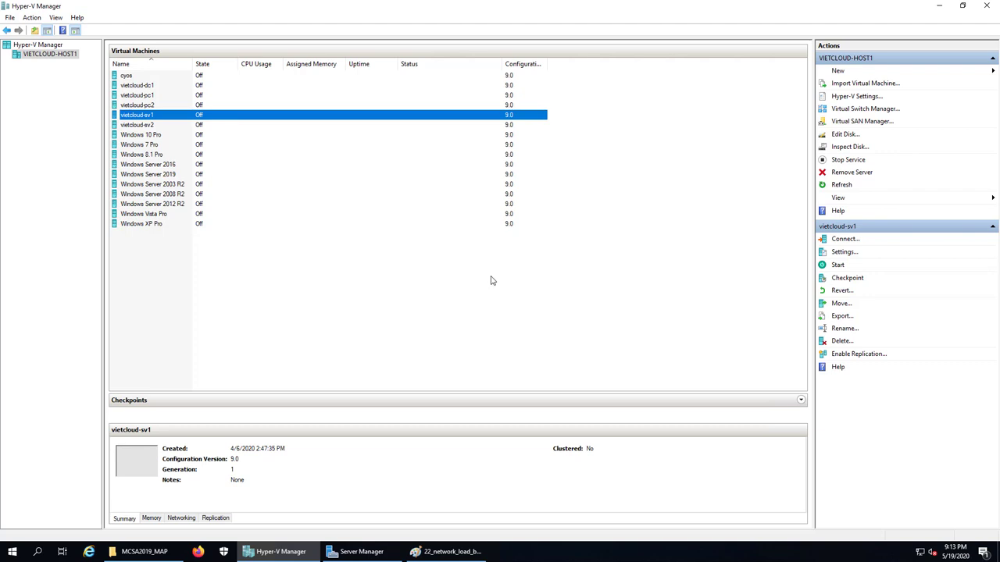
# Step: Start the vietcloud-sv1 virtual machine and check the network load balancing diagram in Paint
pyautogui.rightClick(164, 115)
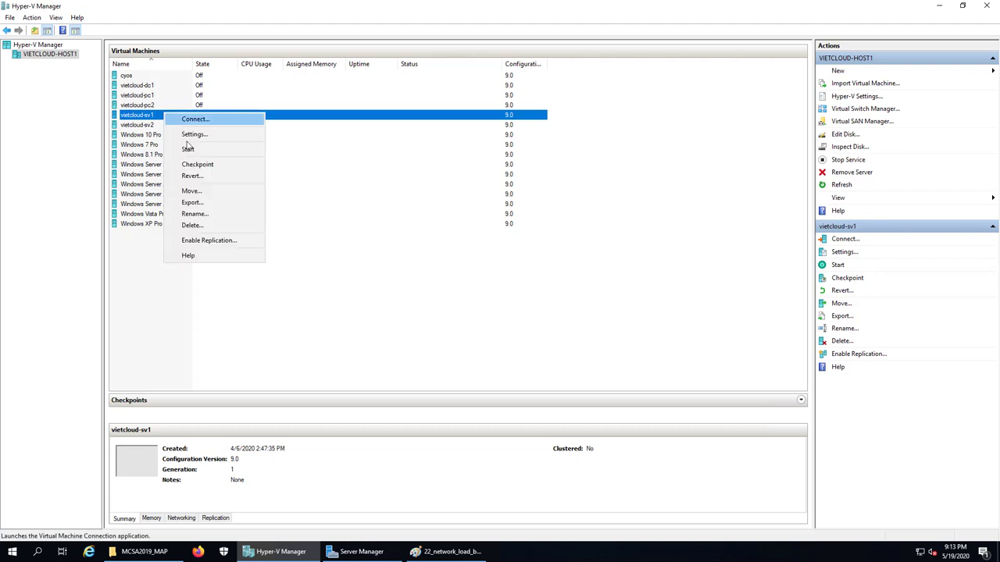
pyautogui.click(189, 150)
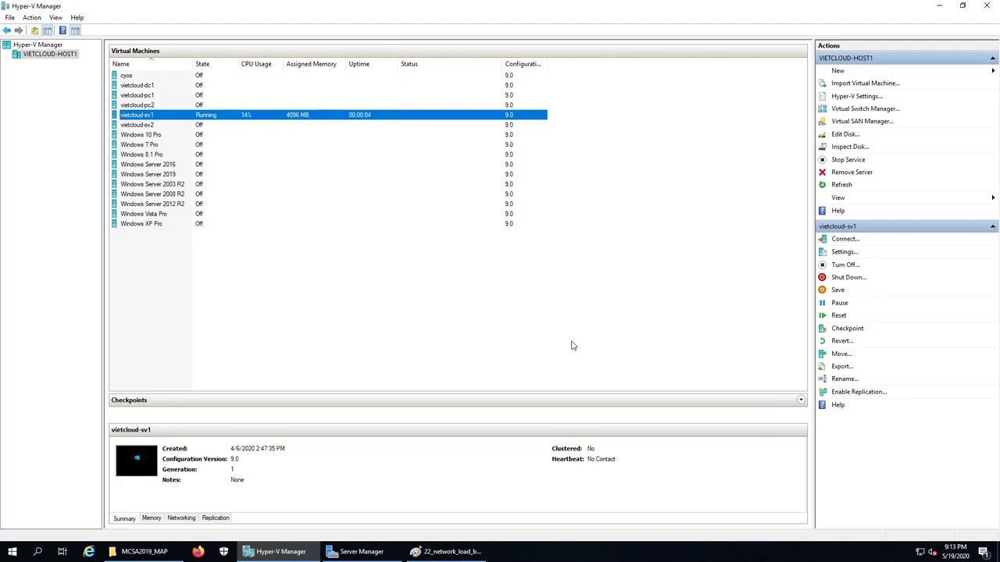
pyautogui.click(437, 551)
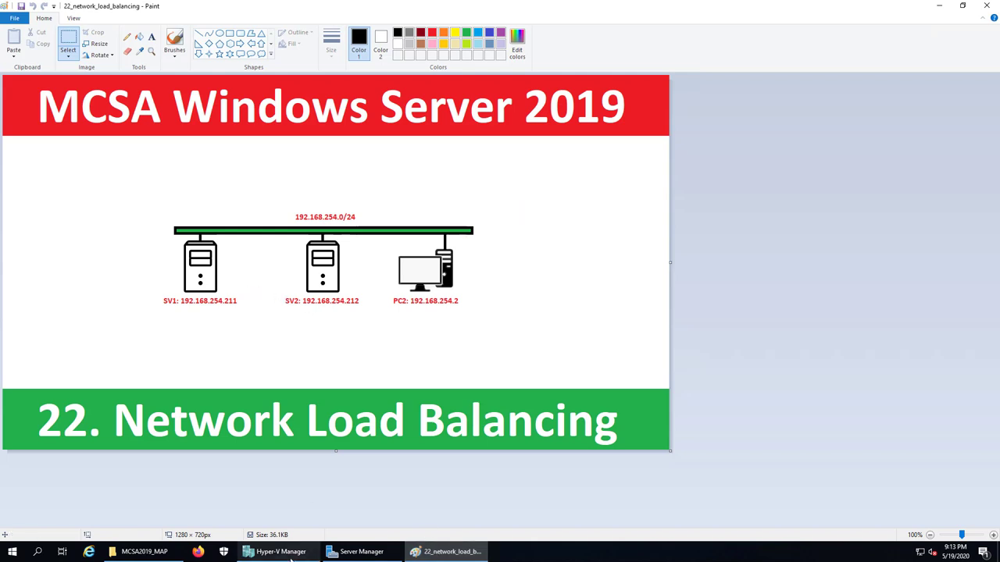
# Step: Switch to Hyper-V Manager, revert vietcloud-sv2 to its previous checkpoint and start it
pyautogui.click(277, 552)
pyautogui.click(145, 126)
pyautogui.rightClick(144, 126)
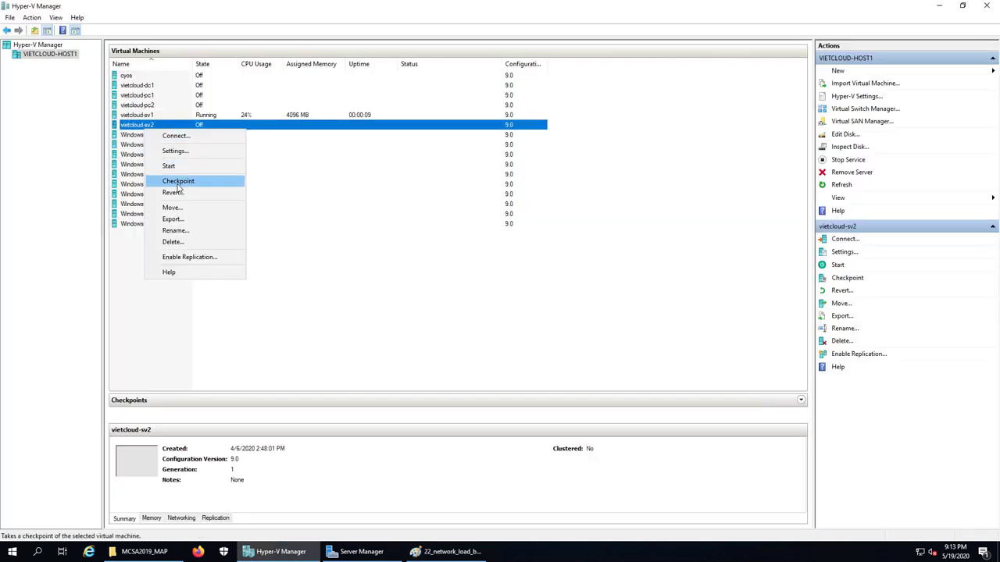
pyautogui.click(208, 211)
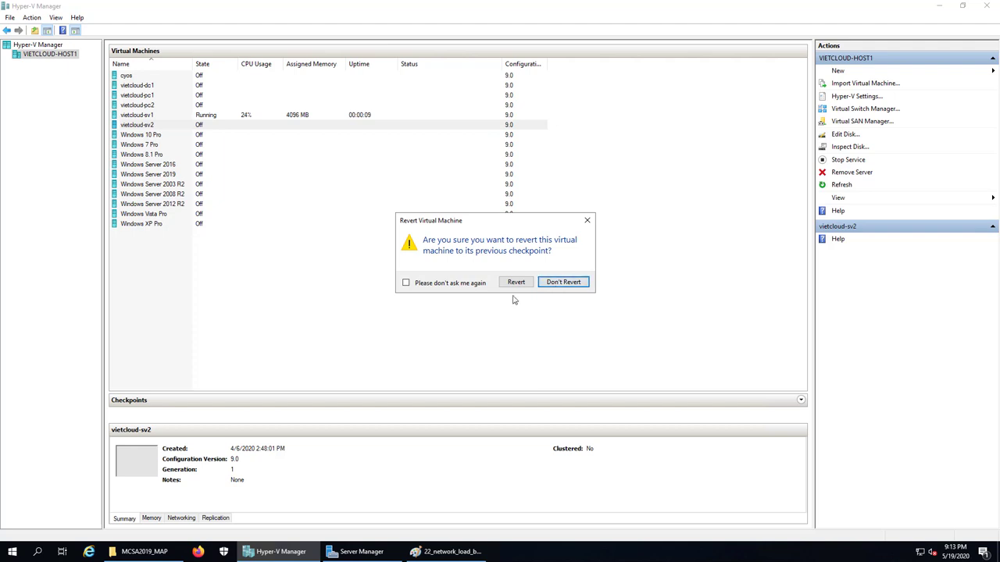
pyautogui.click(515, 284)
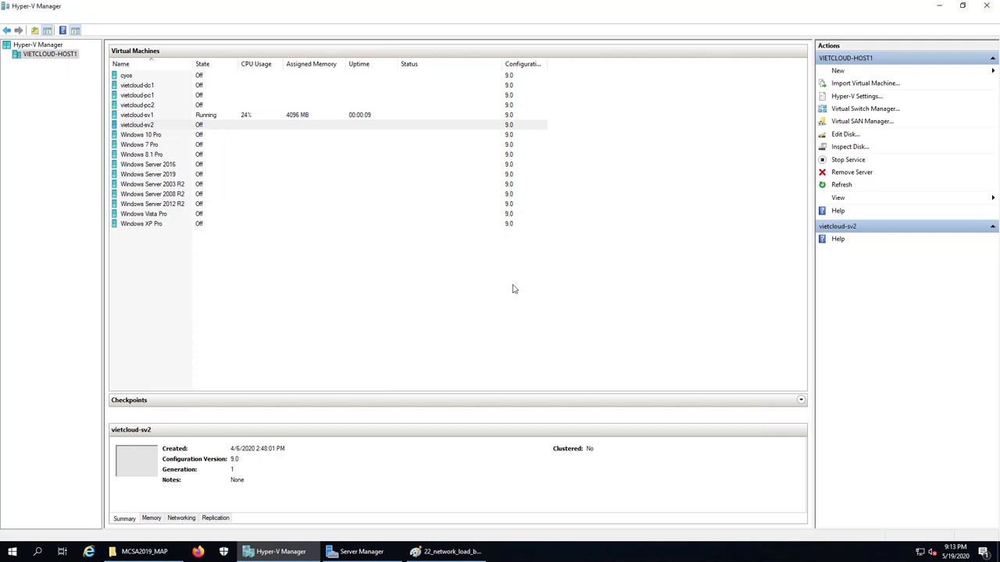
pyautogui.rightClick(157, 128)
pyautogui.click(180, 161)
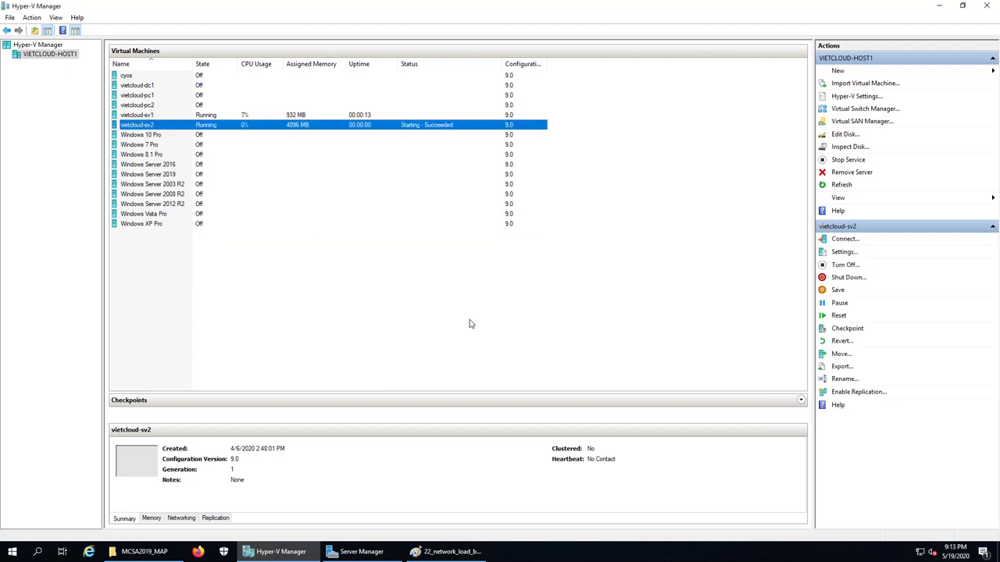
# Step: Check the network diagram in Paint, and in Hyper-V Manager revert vietcloud-pc2 to its previous checkpoint and start it
pyautogui.click(426, 552)
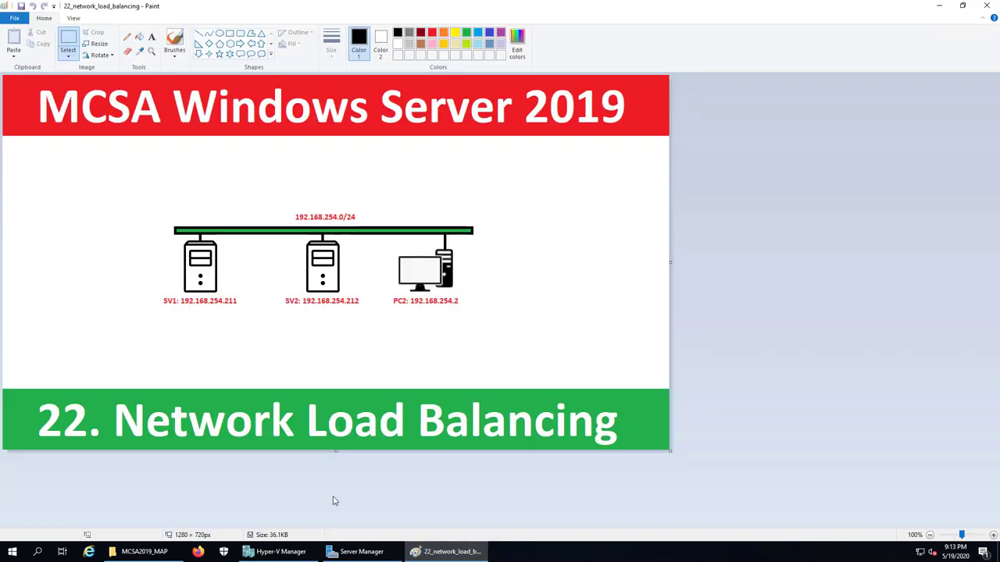
pyautogui.click(291, 556)
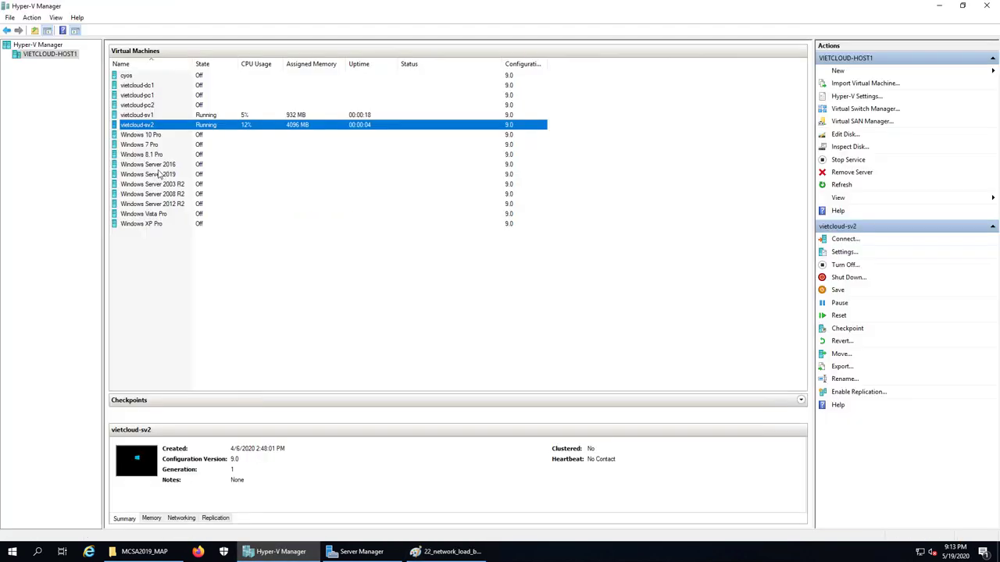
pyautogui.click(148, 106)
pyautogui.rightClick(148, 108)
pyautogui.click(170, 171)
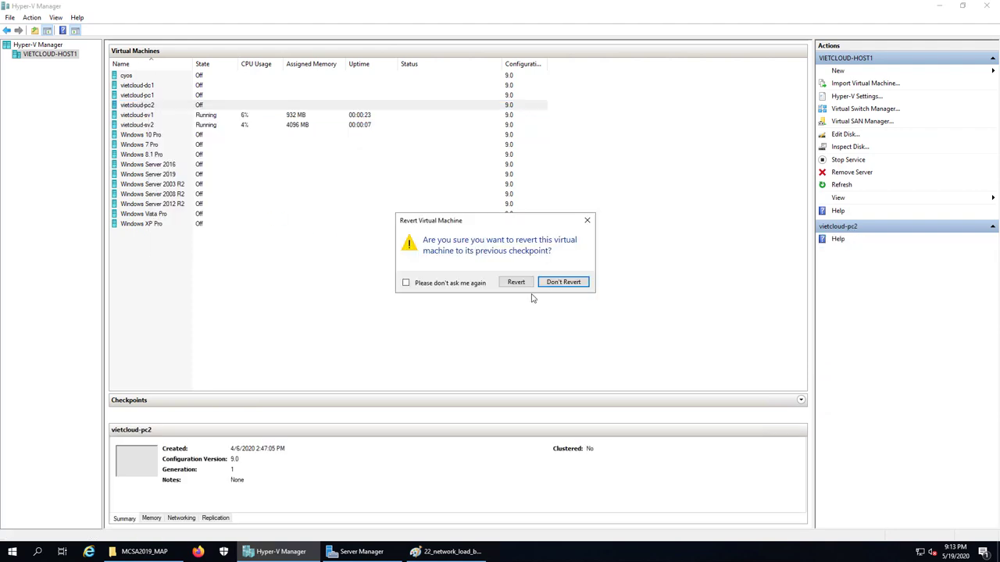
pyautogui.click(521, 283)
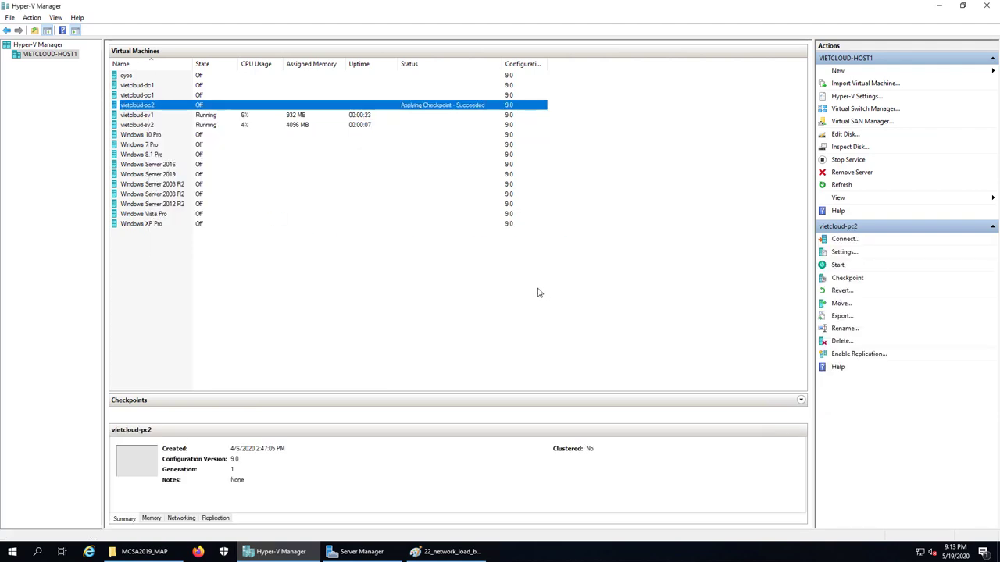
pyautogui.rightClick(152, 107)
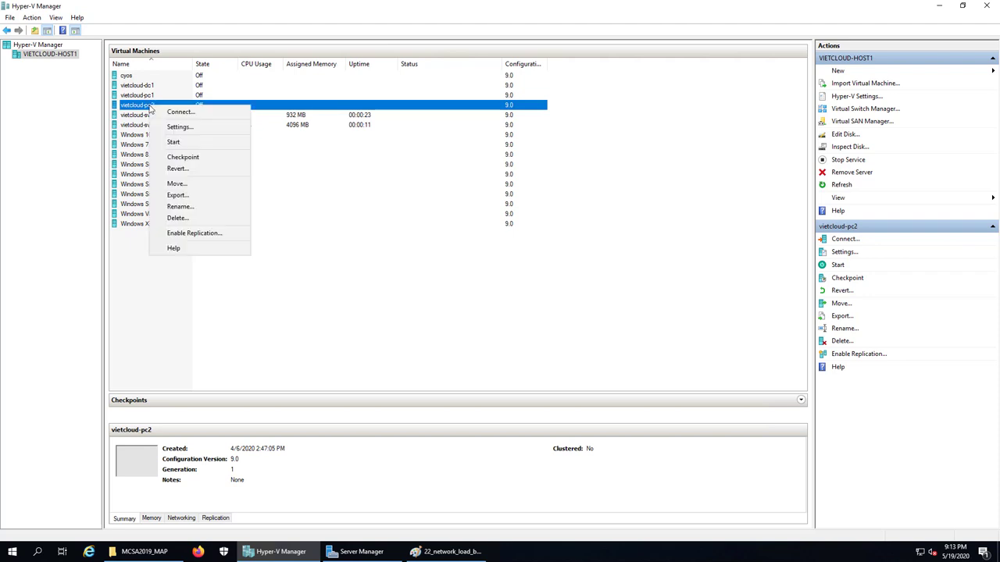
pyautogui.click(170, 143)
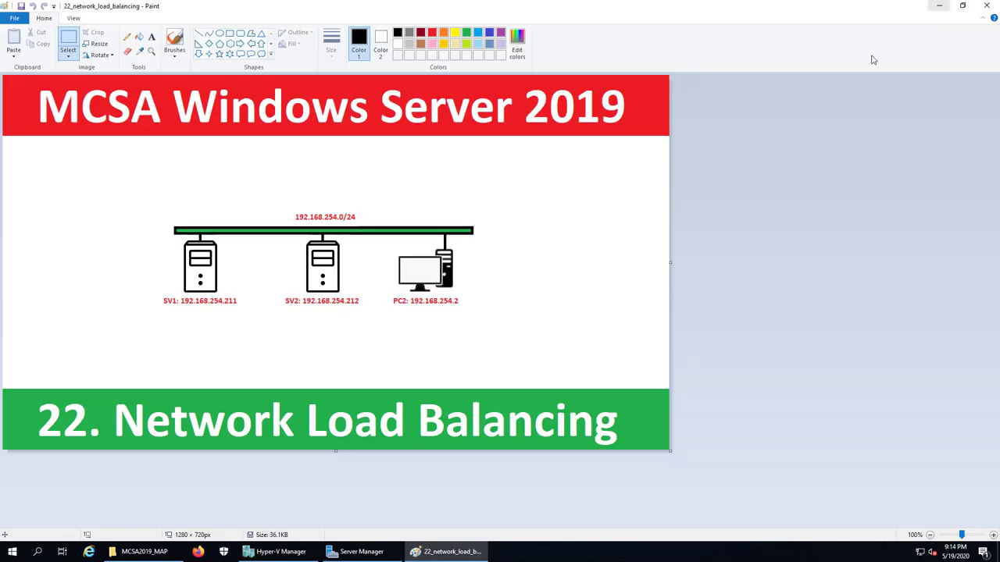
# Step: Open the Note file on the desktop in Notepad and write "1. Cai dat web server cho sv1, sv2." followed by a blank line
pyautogui.click(939, 6)
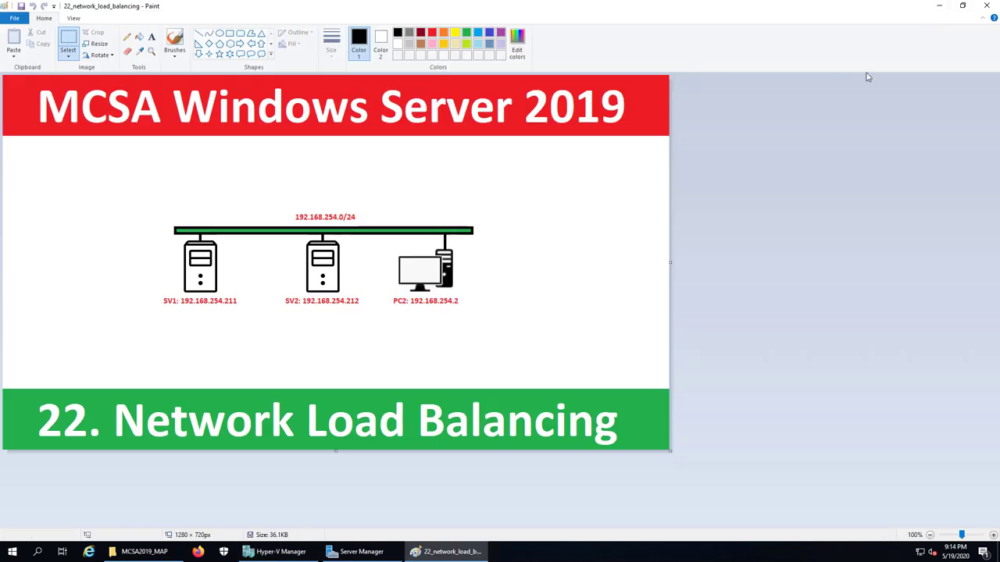
pyautogui.click(938, 6)
pyautogui.doubleClick(20, 279)
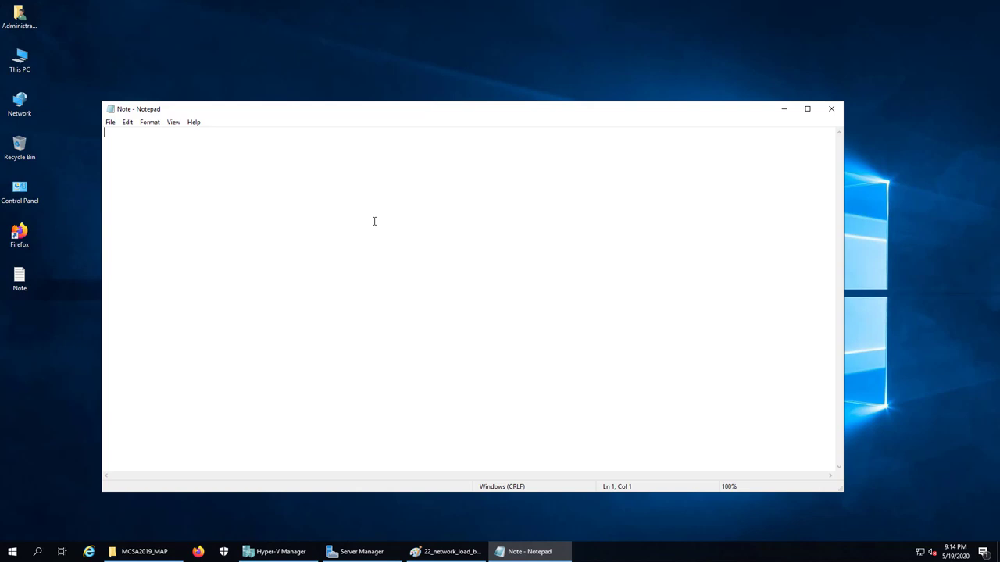
pyautogui.write('1. Cai dat web server cho sv1')
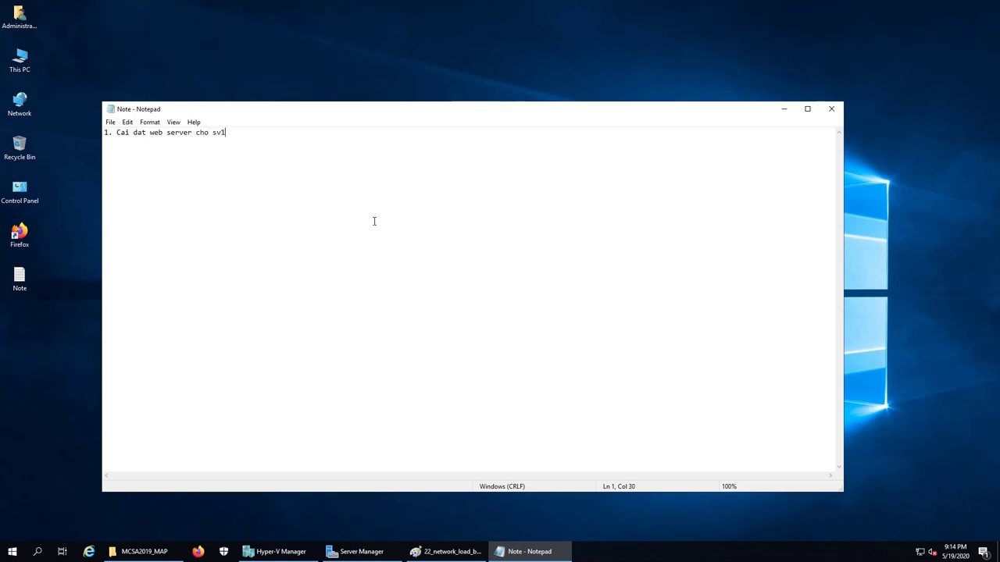
pyautogui.write(', sv2.')
pyautogui.press('Return')
pyautogui.press('Return')
# Step: Connect to vietcloud-sv1 from Hyper-V Manager and sign in as Administrator with the account password
pyautogui.click(289, 551)
pyautogui.doubleClick(145, 116)
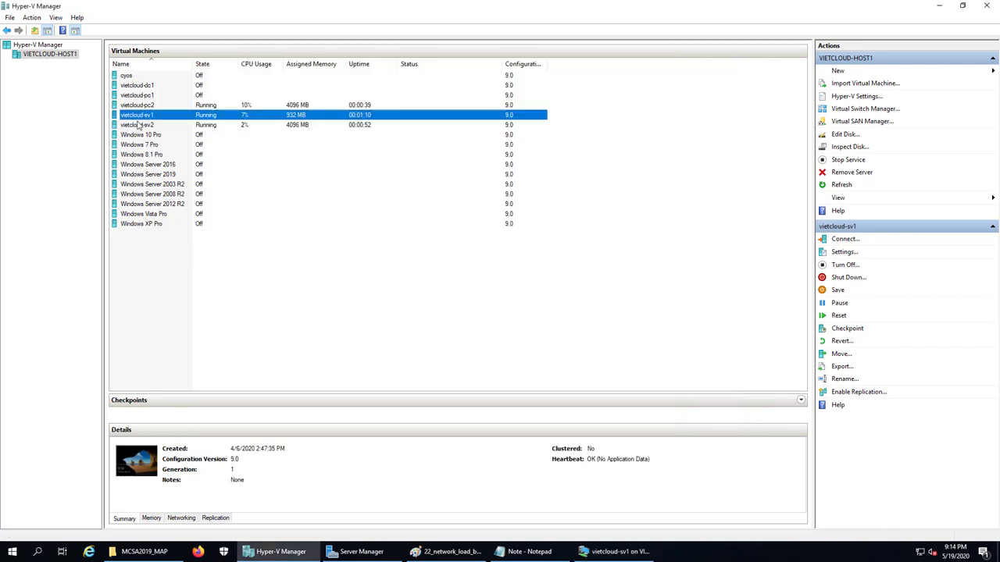
pyautogui.click(137, 125)
pyautogui.click(138, 106)
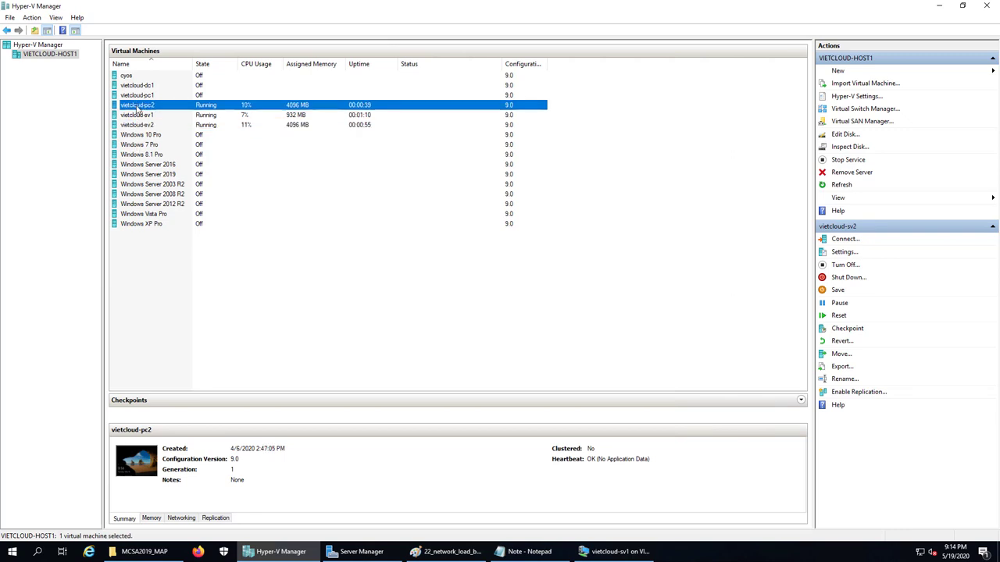
pyautogui.click(617, 551)
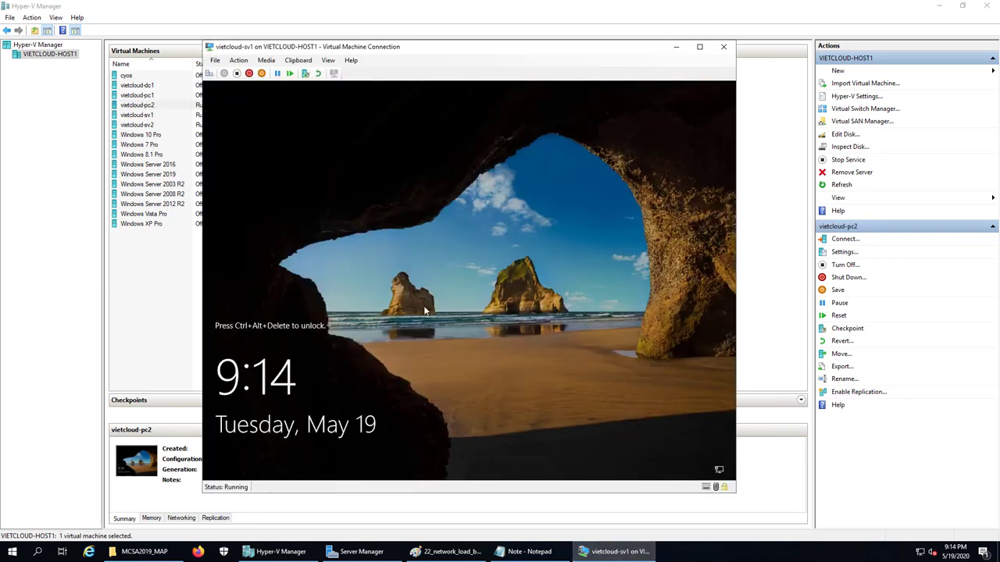
pyautogui.click(208, 73)
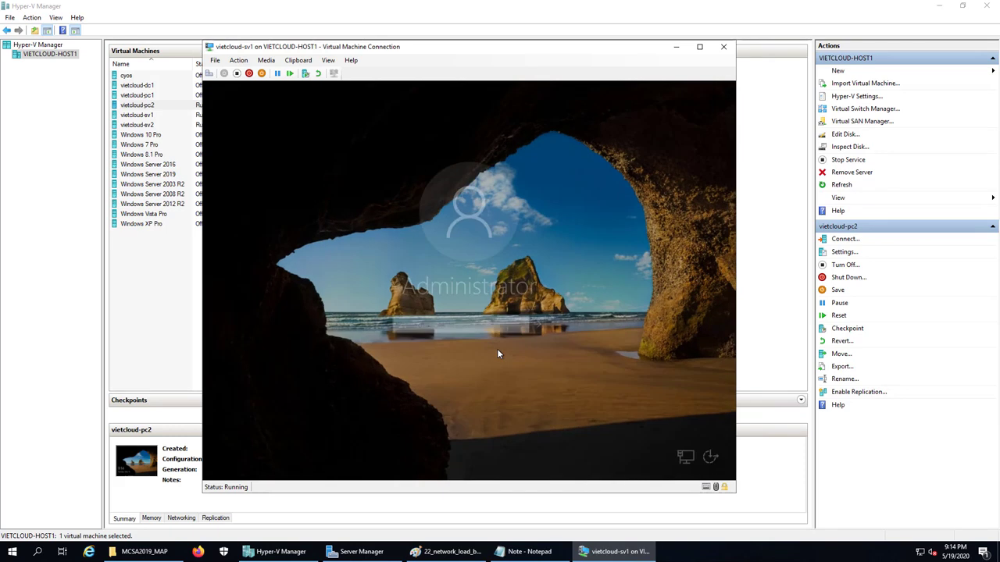
pyautogui.write('•••••••••••')
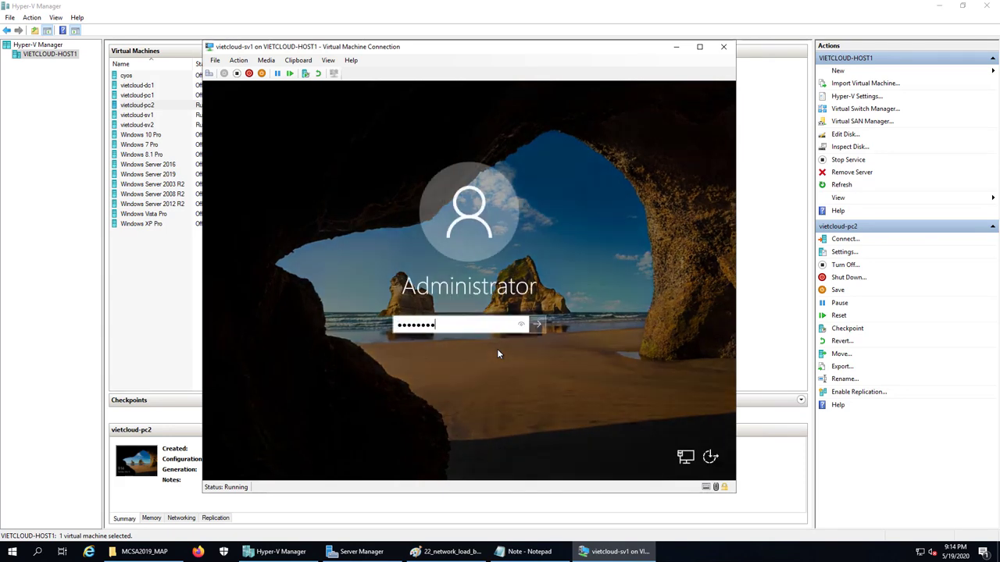
pyautogui.press('Return')
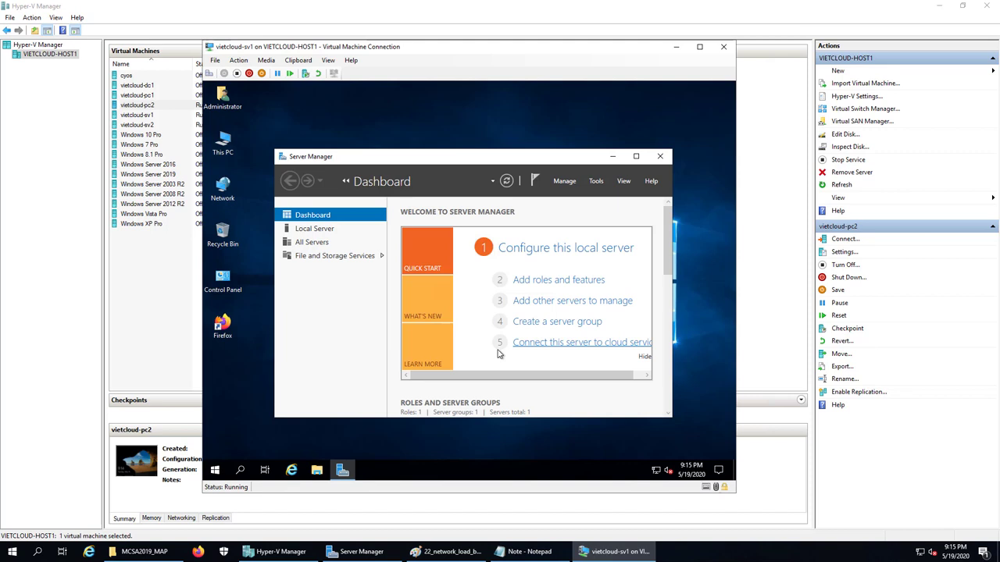
# Step: Maximize Server Manager and begin adding roles, choosing a role-based or feature-based installation on server sv1
pyautogui.click(636, 156)
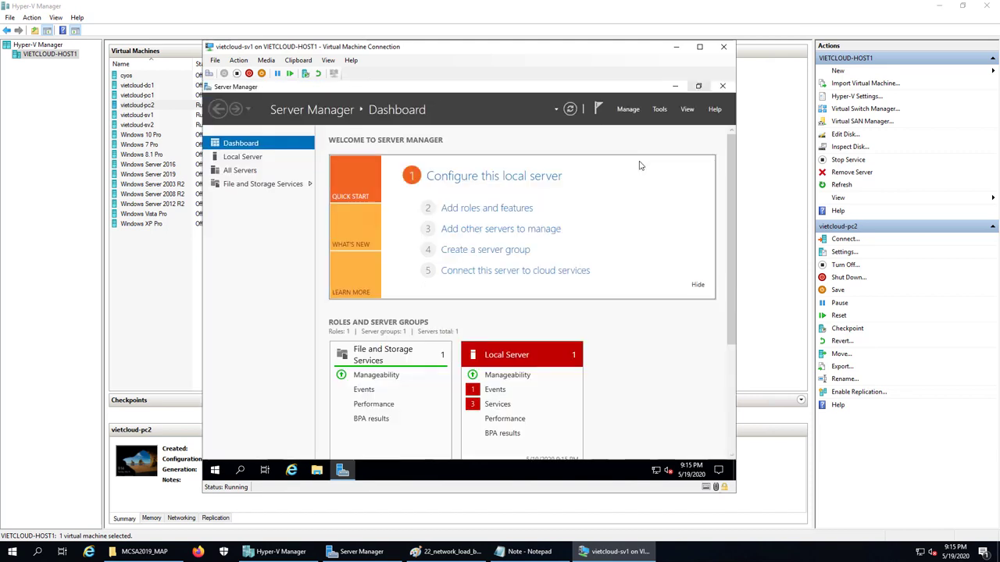
pyautogui.click(628, 110)
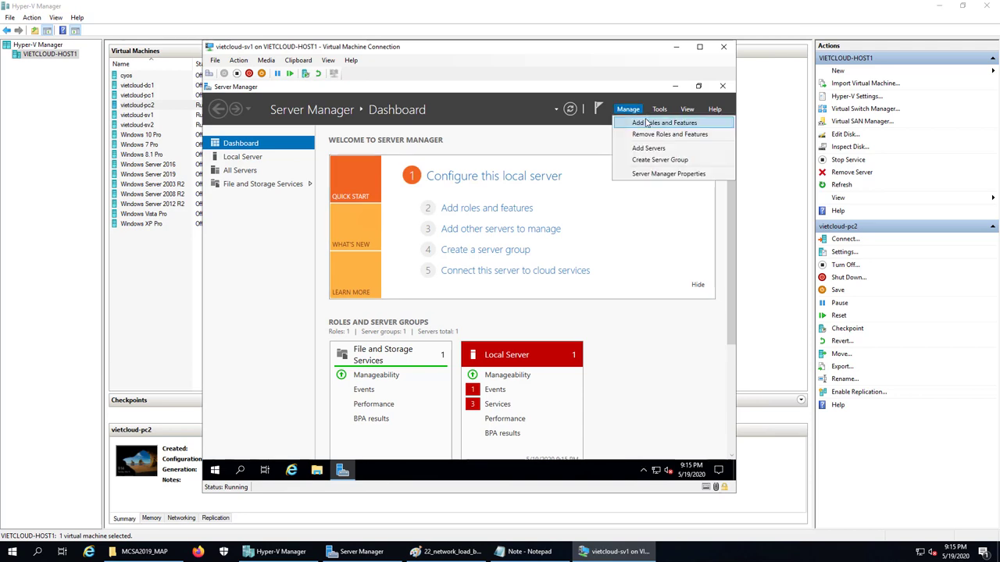
pyautogui.click(646, 123)
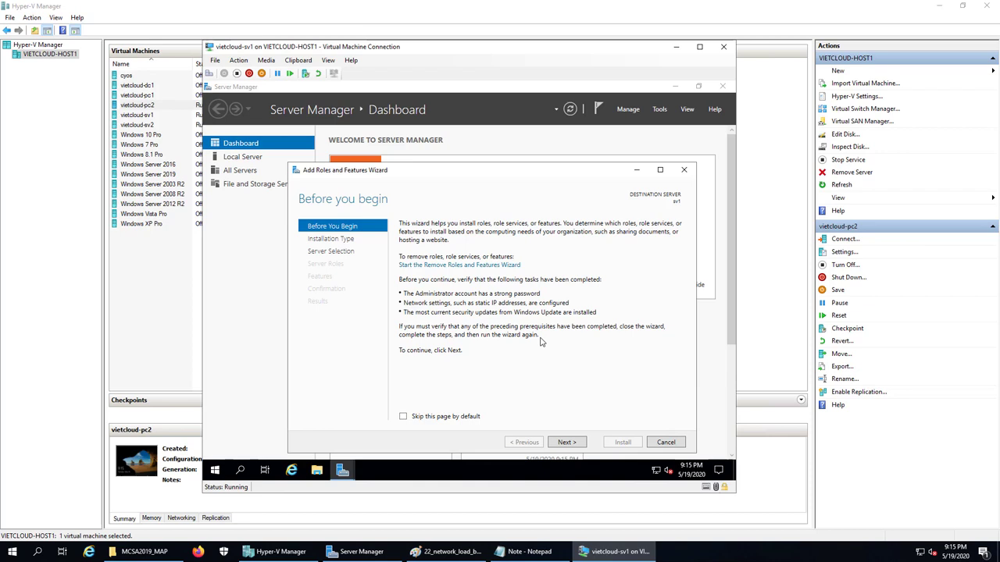
pyautogui.click(578, 442)
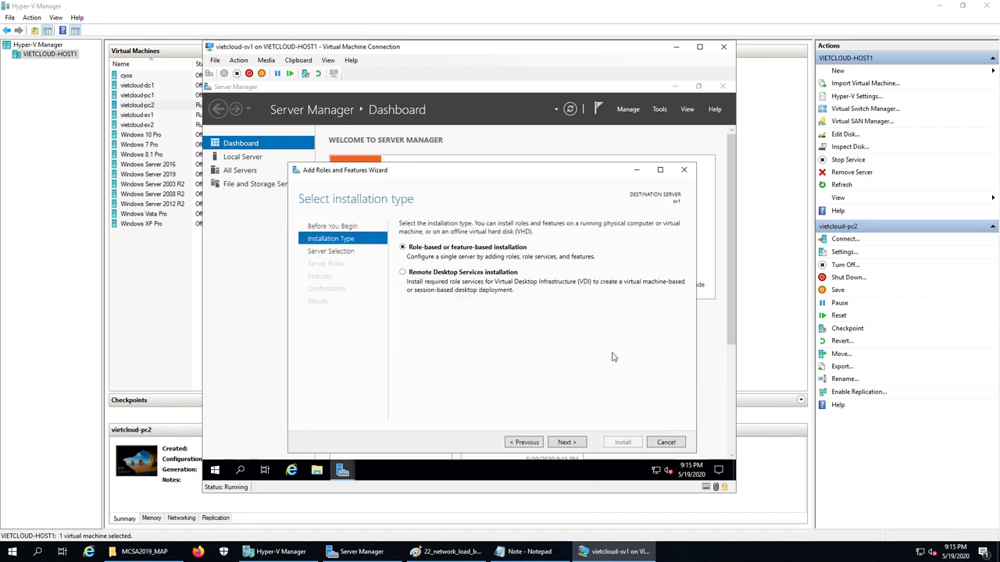
pyautogui.click(579, 442)
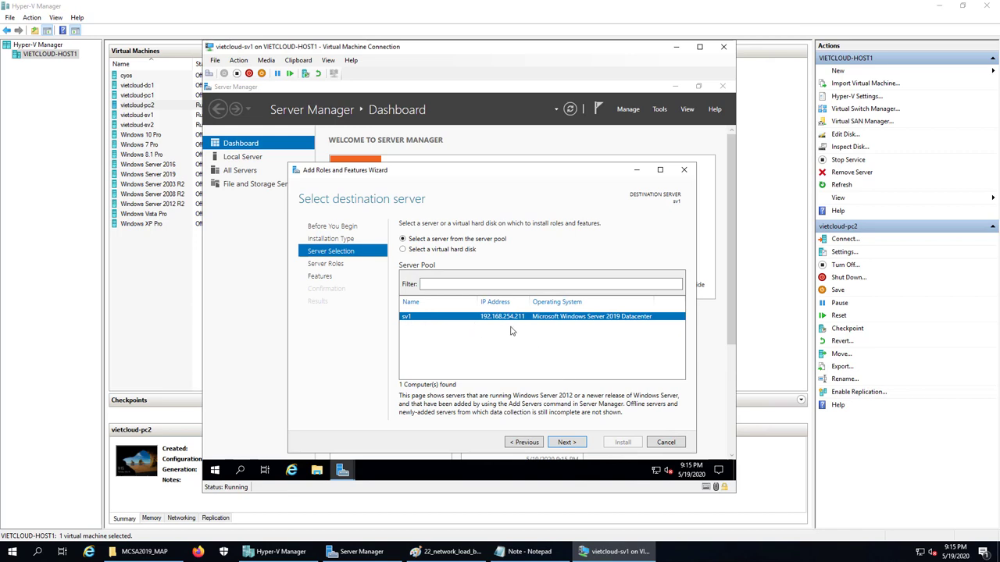
pyautogui.click(575, 442)
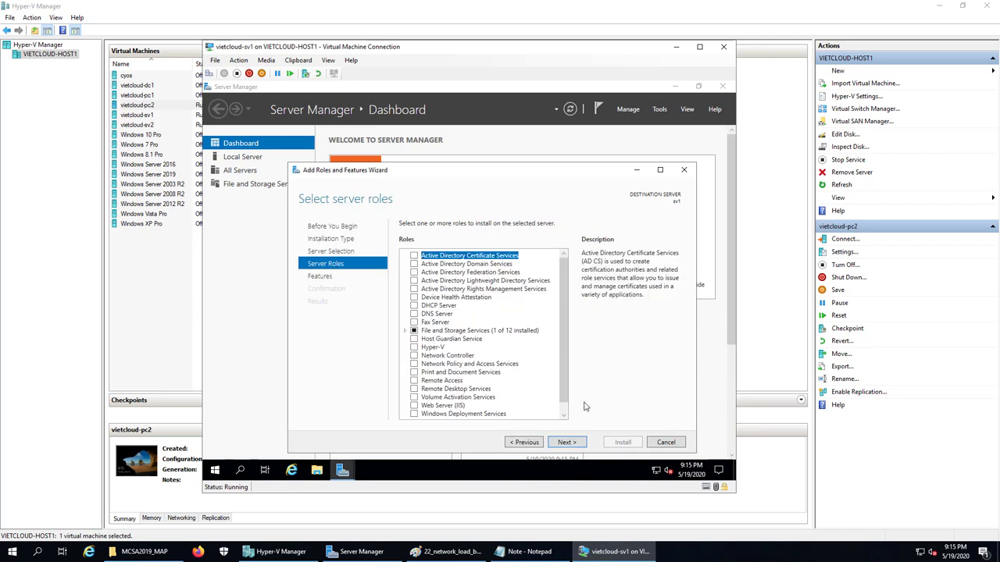
# Step: Install the Web Server (IIS) role on sv1 with its management tools and default role services, and close the finished wizard
pyautogui.click(414, 405)
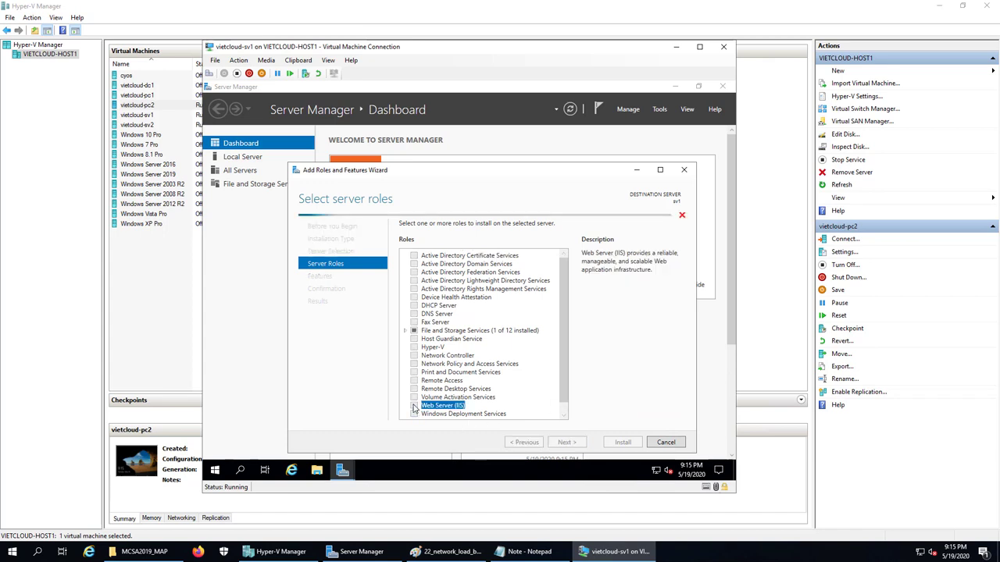
pyautogui.click(524, 395)
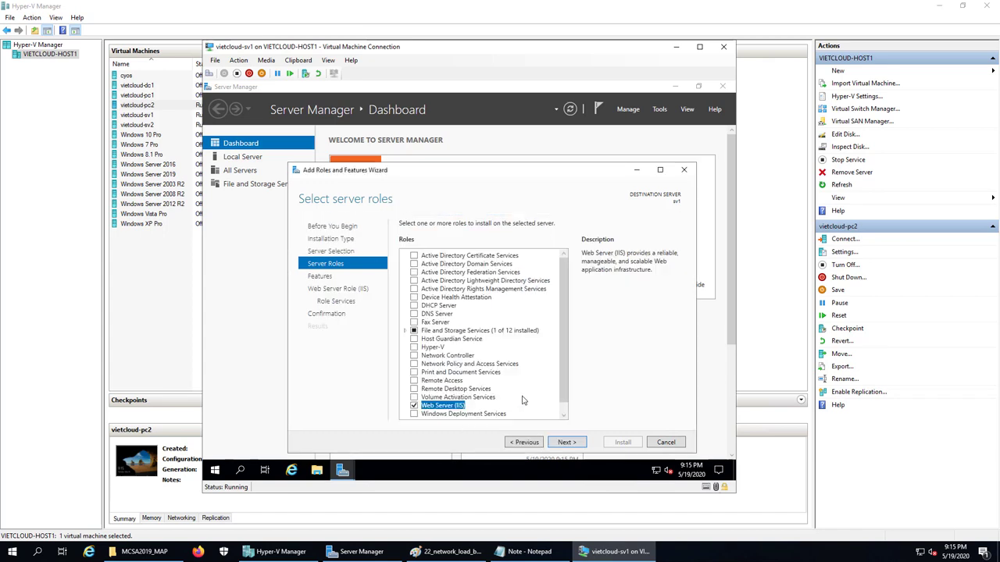
pyautogui.click(576, 443)
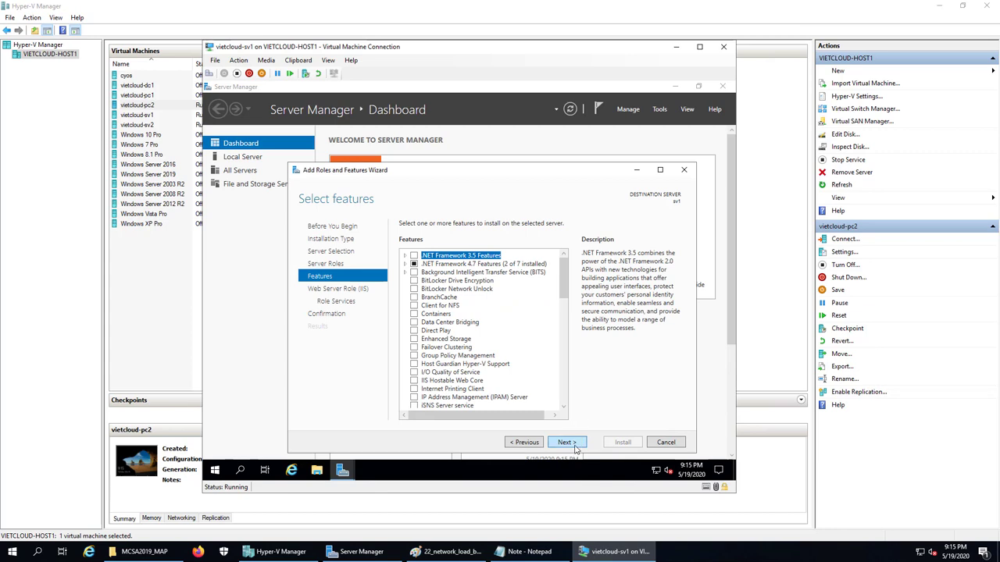
pyautogui.click(576, 448)
pyautogui.click(567, 442)
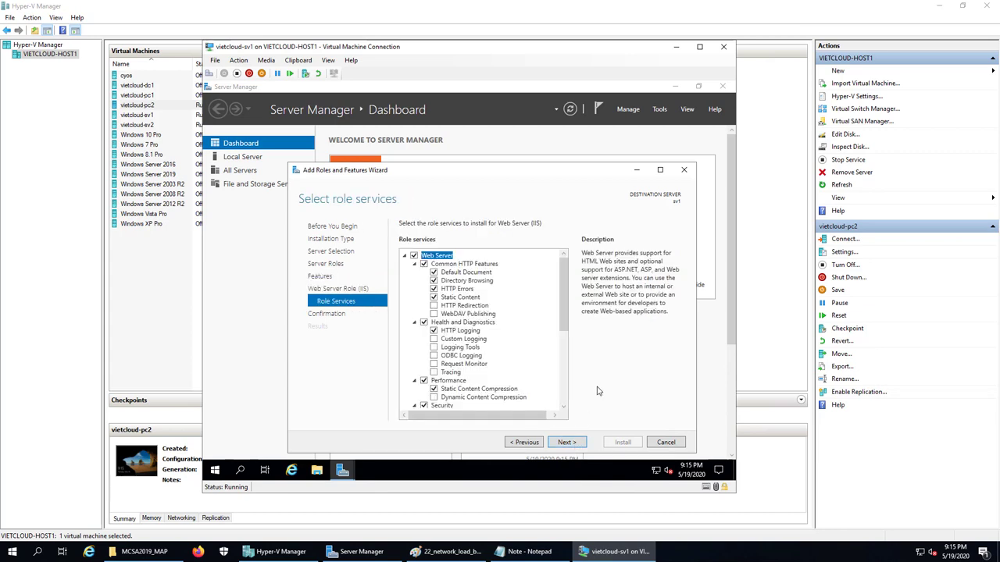
pyautogui.click(568, 443)
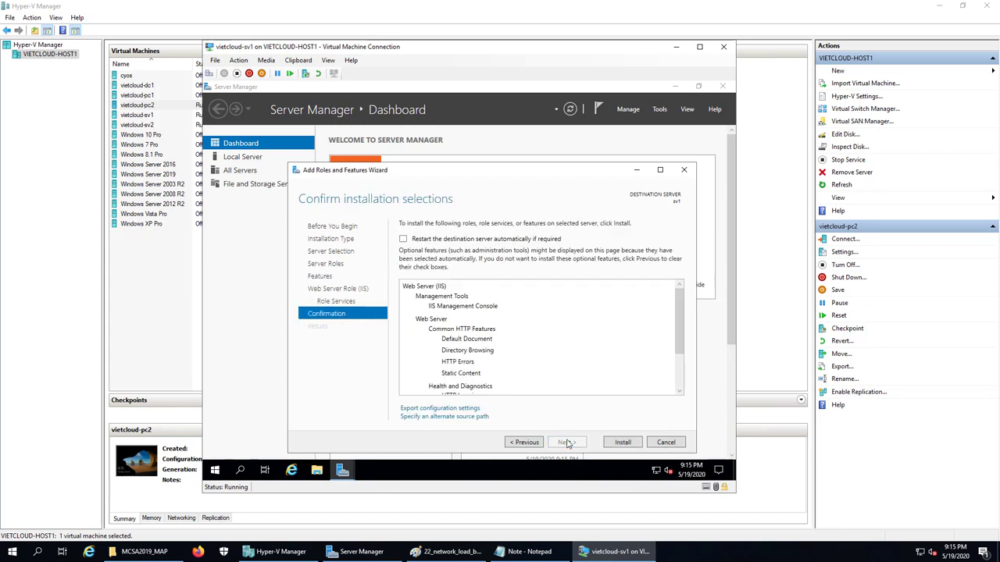
pyautogui.click(621, 443)
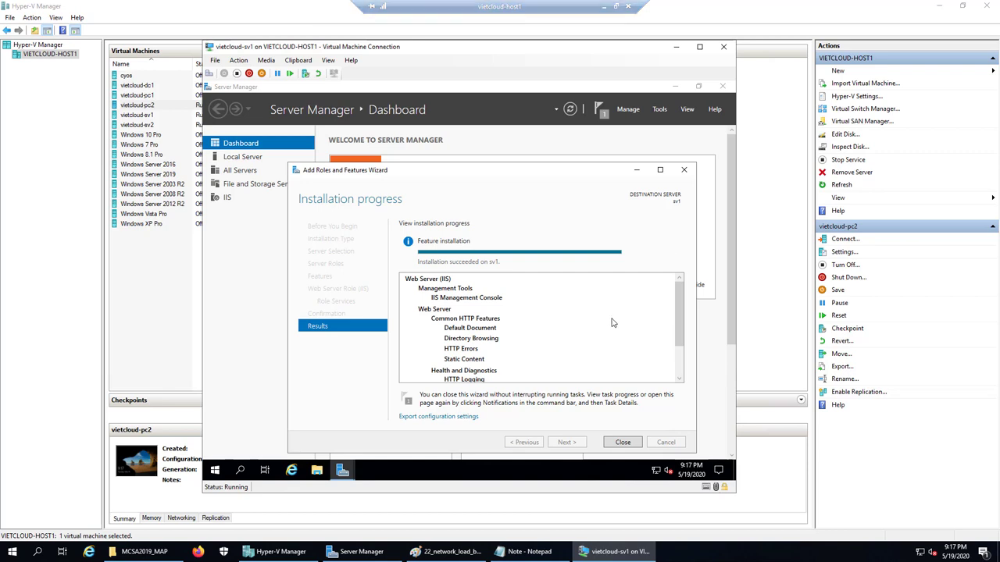
pyautogui.click(622, 442)
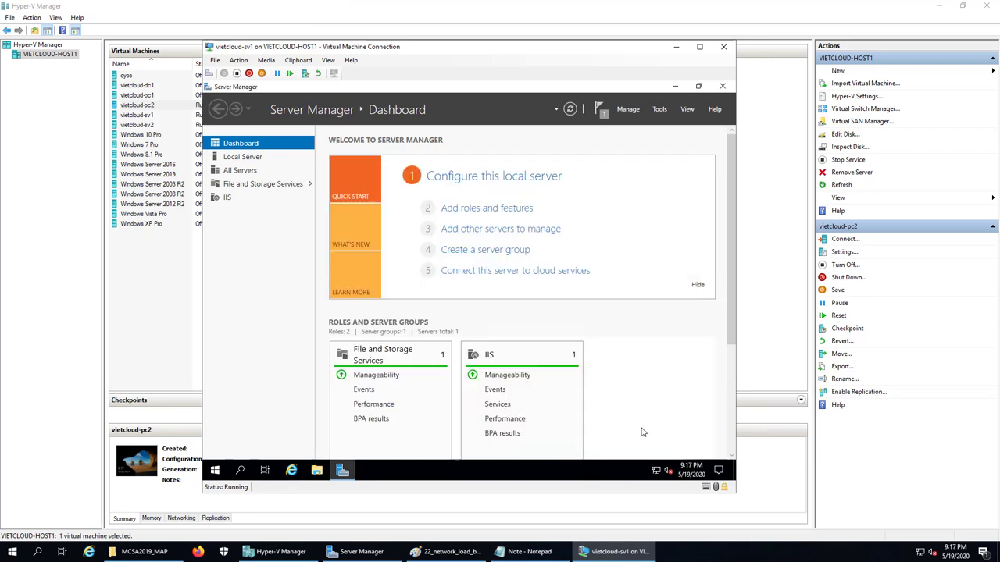
# Step: Test the web server on sv1 by loading 192.168.254.211 in Firefox without making it the default browser, checking the address against the network diagram
pyautogui.click(675, 86)
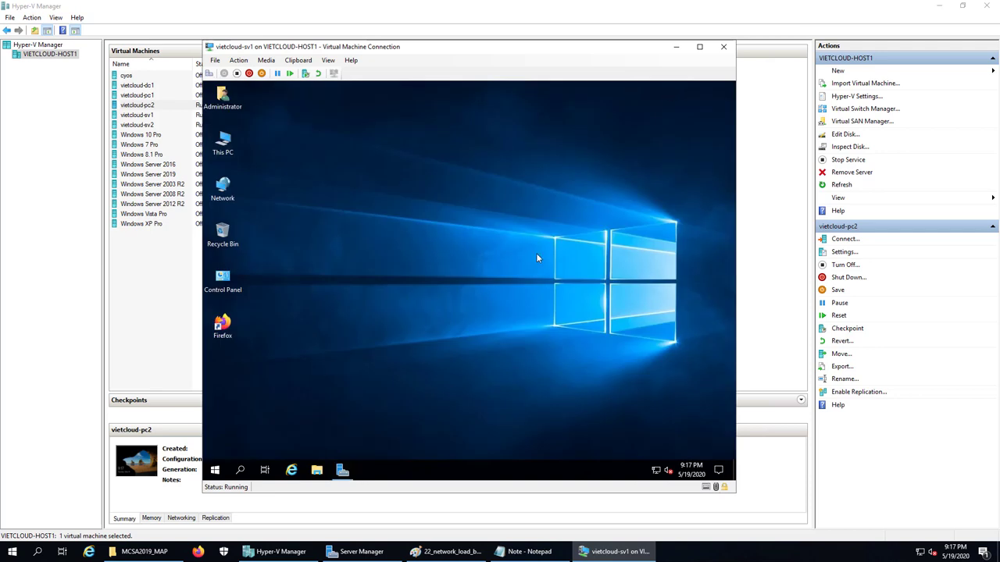
pyautogui.doubleClick(222, 327)
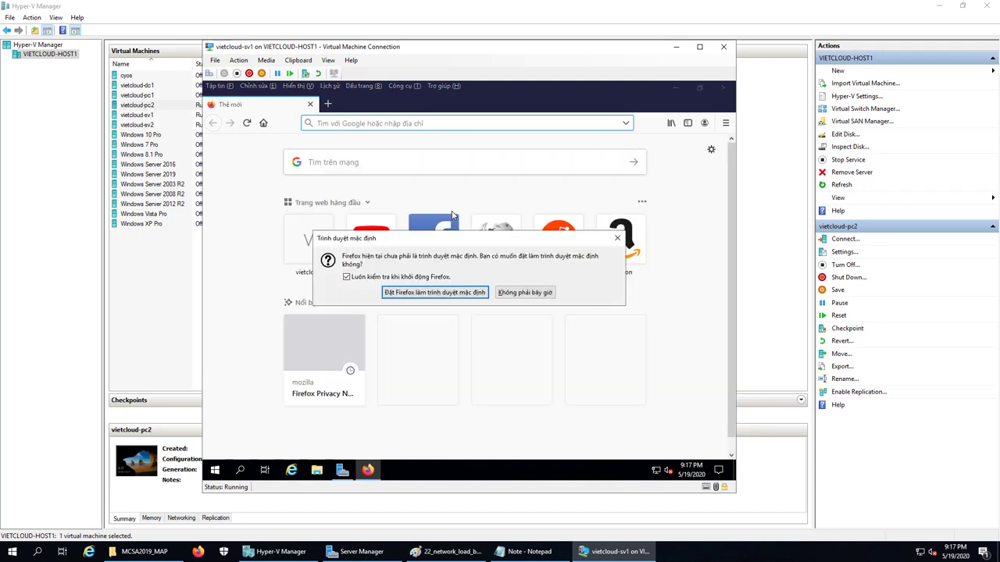
pyautogui.click(512, 293)
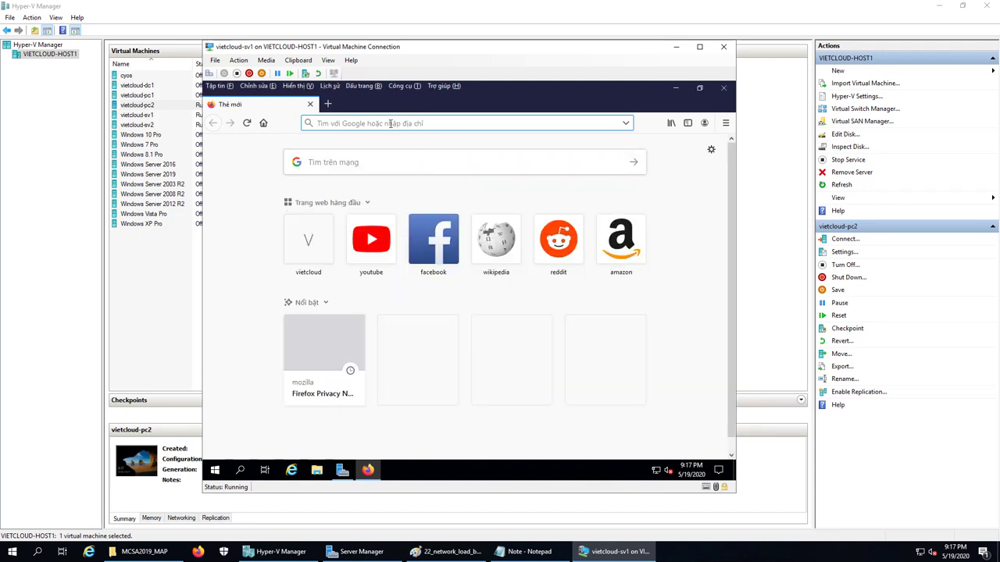
pyautogui.write('192.168')
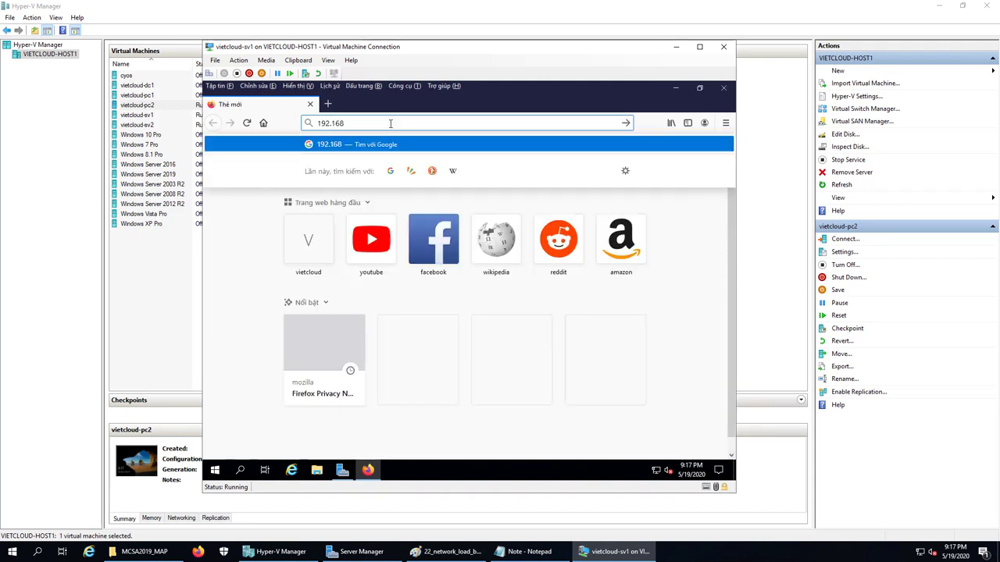
pyautogui.write('.254.211')
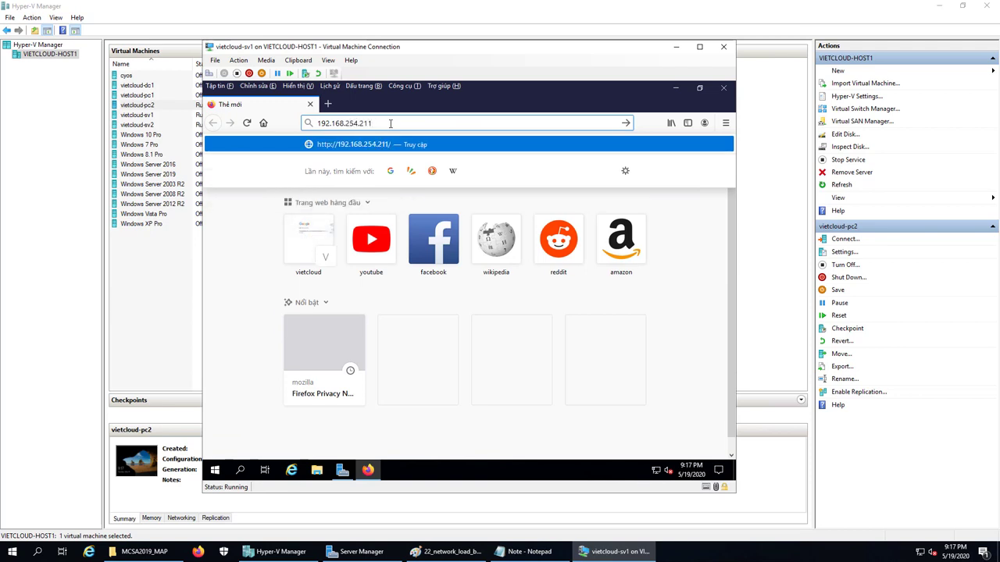
pyautogui.click(447, 553)
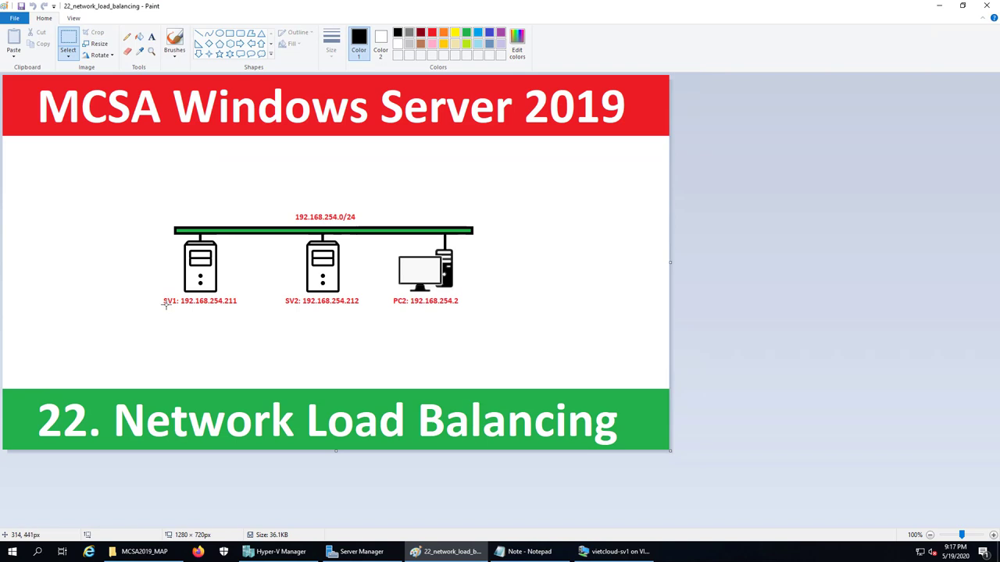
pyautogui.click(611, 553)
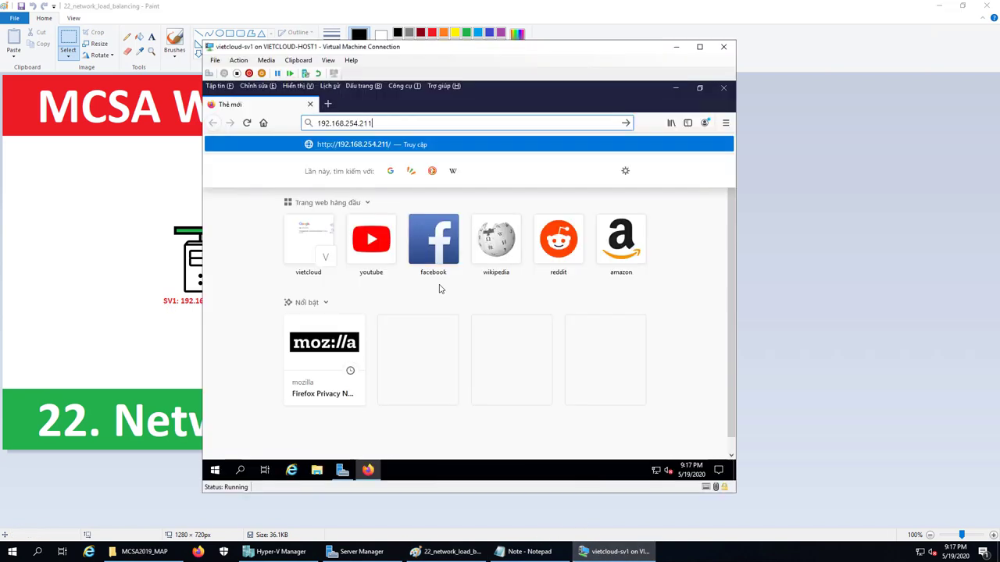
pyautogui.click(447, 143)
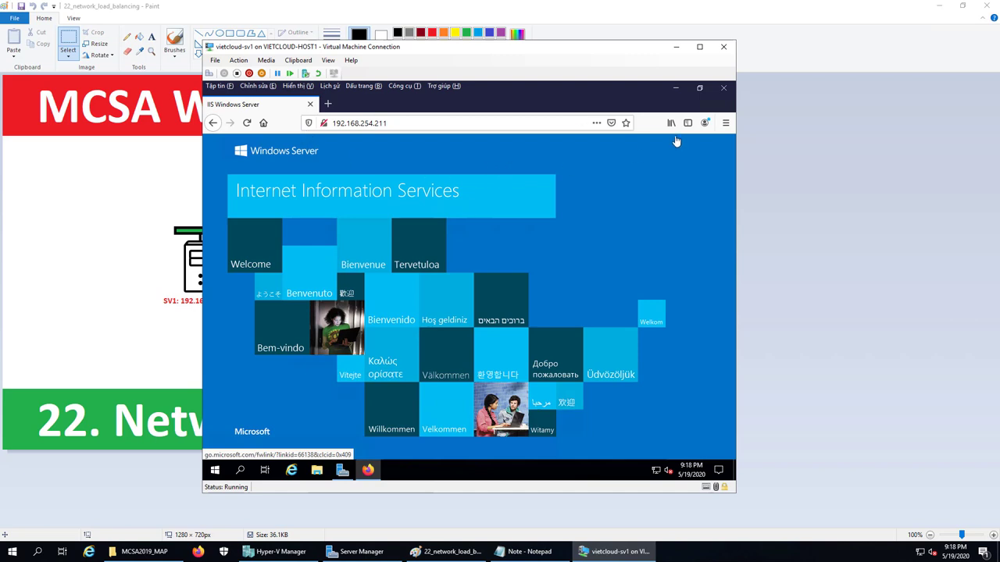
pyautogui.click(677, 48)
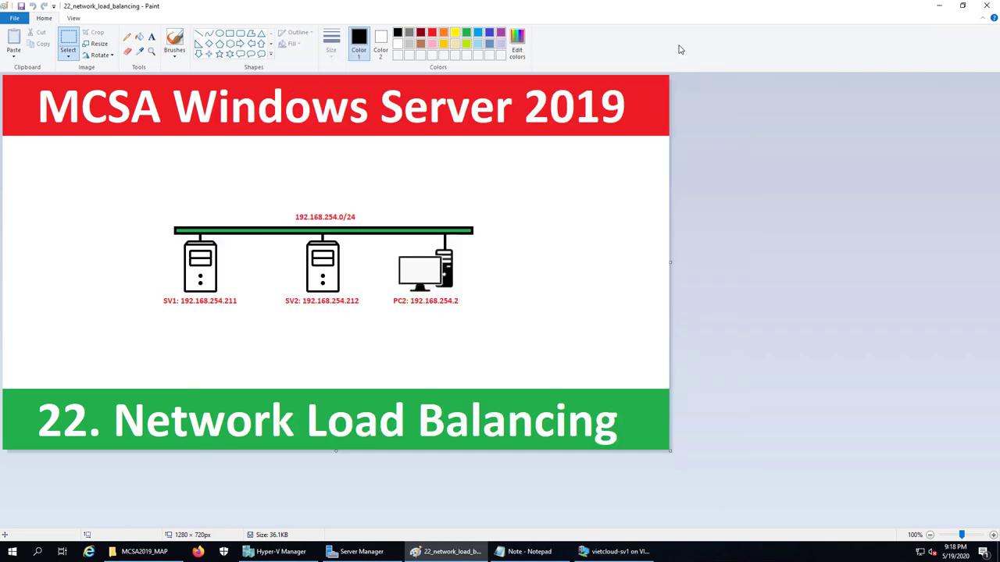
# Step: Connect to vietcloud-sv2 from Hyper-V Manager, sign in as Administrator with the account password, and maximize Server Manager
pyautogui.click(281, 551)
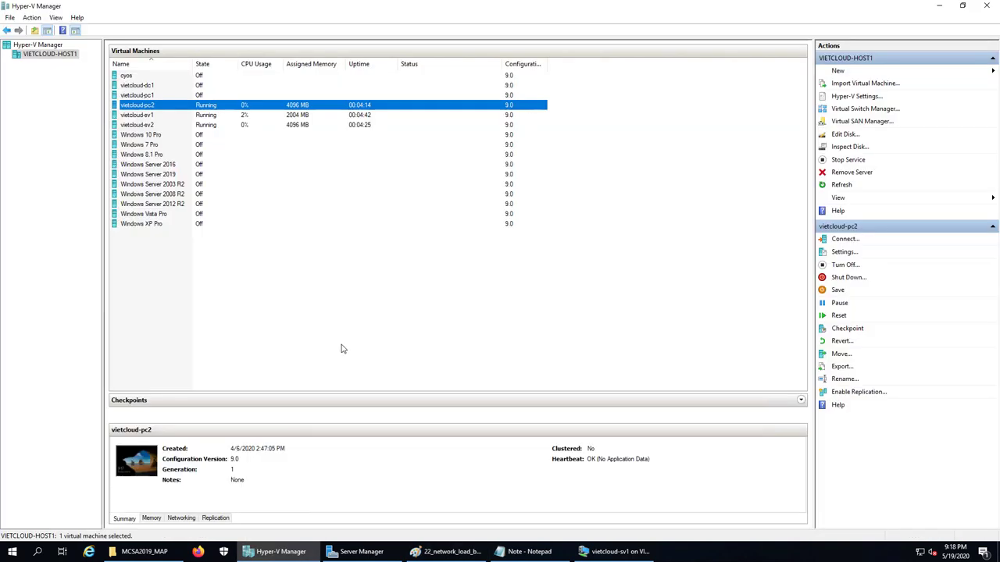
pyautogui.doubleClick(147, 125)
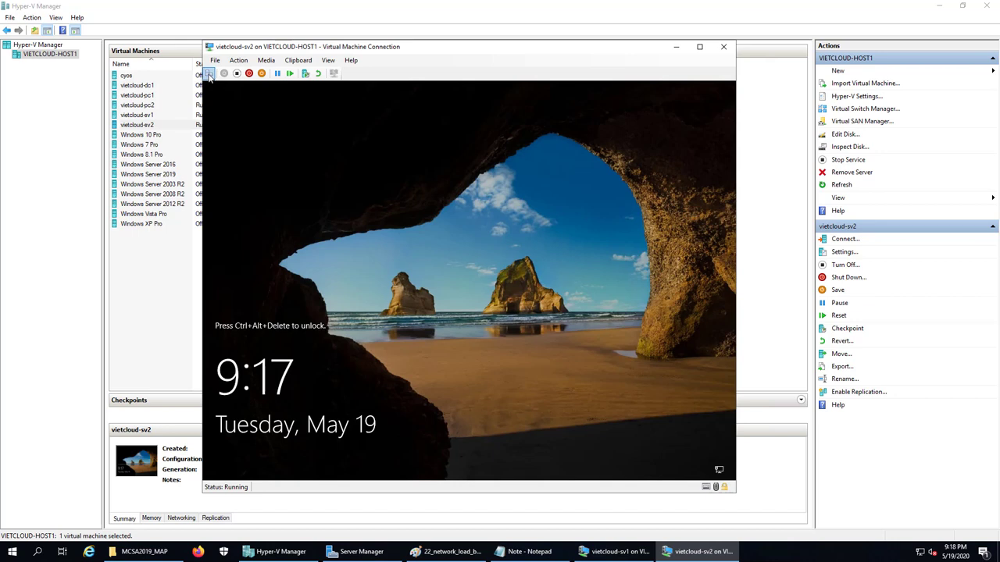
pyautogui.click(208, 73)
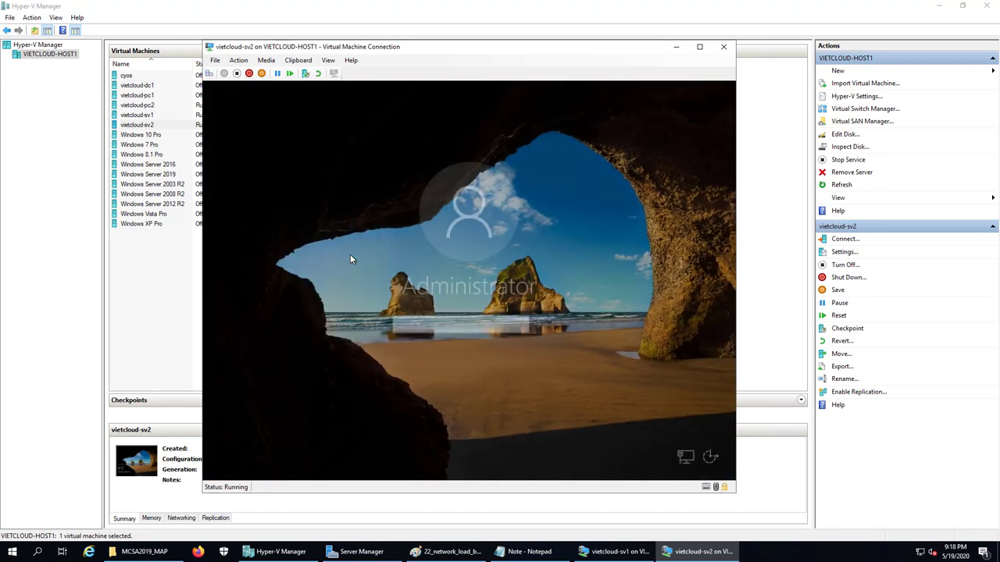
pyautogui.write('*************')
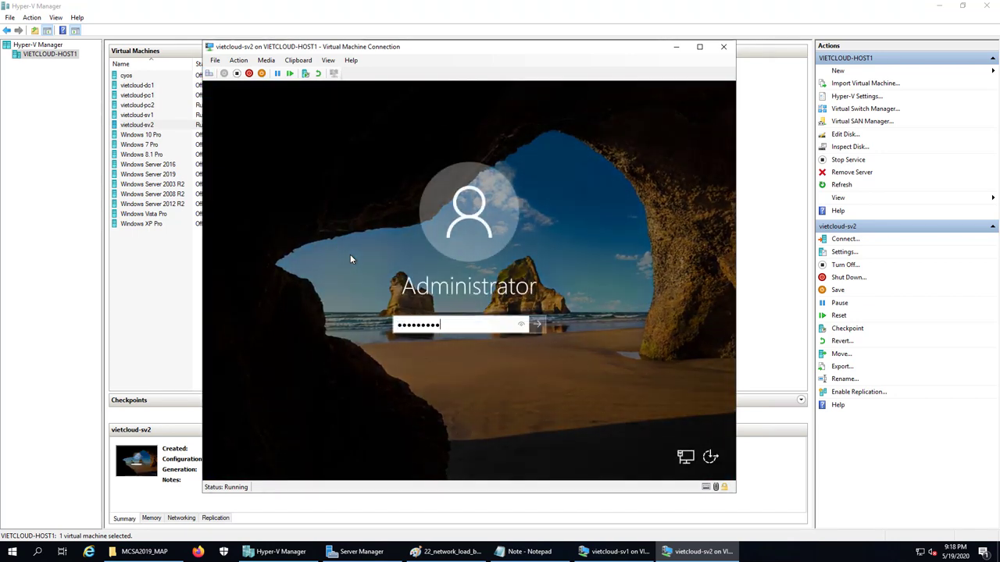
pyautogui.press('Return')
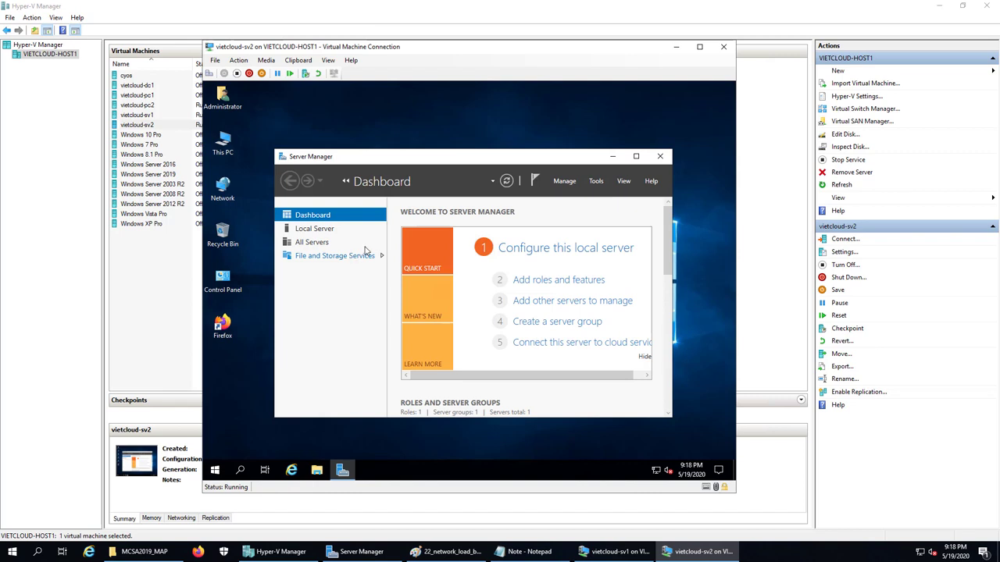
pyautogui.click(636, 157)
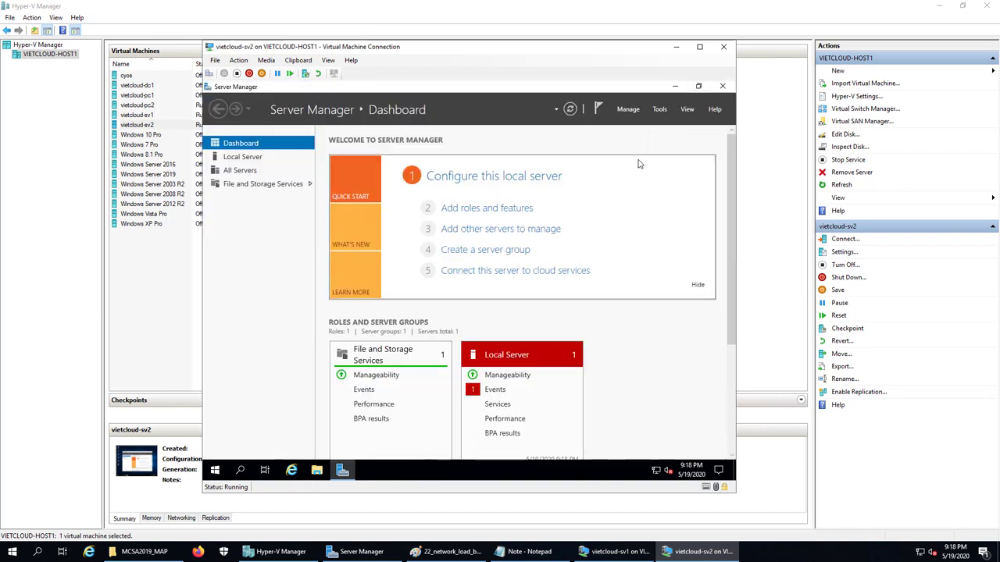
pyautogui.click(628, 109)
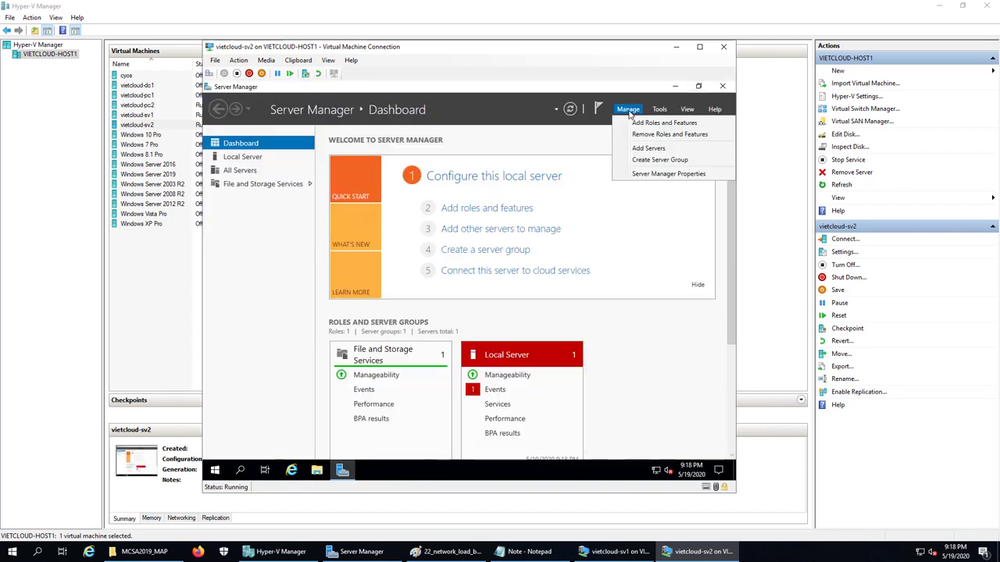
pyautogui.click(648, 134)
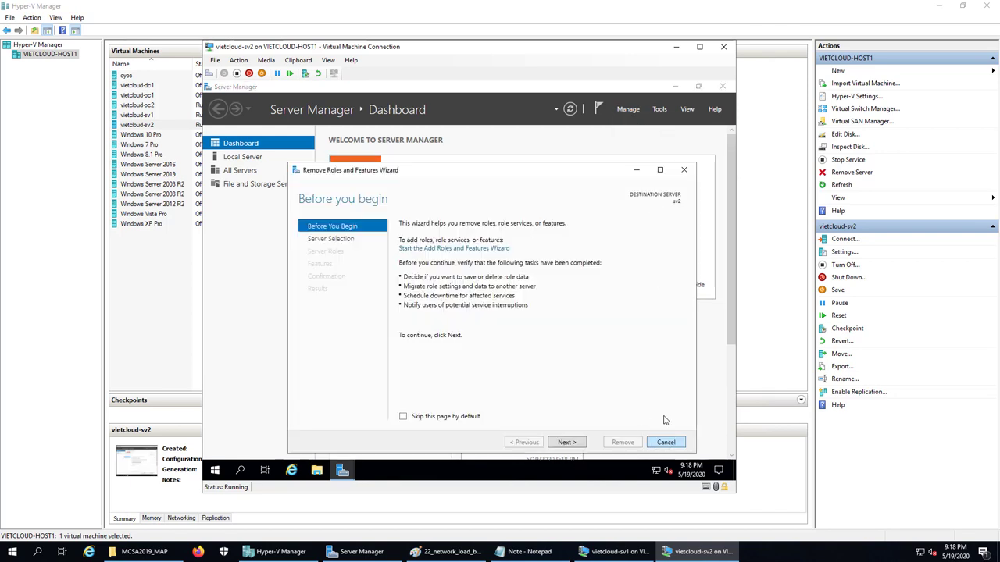
pyautogui.click(666, 441)
# Step: Begin adding roles and features on sv2, keeping the role-based or feature-based installation type and sv2 as the destination server
pyautogui.click(628, 109)
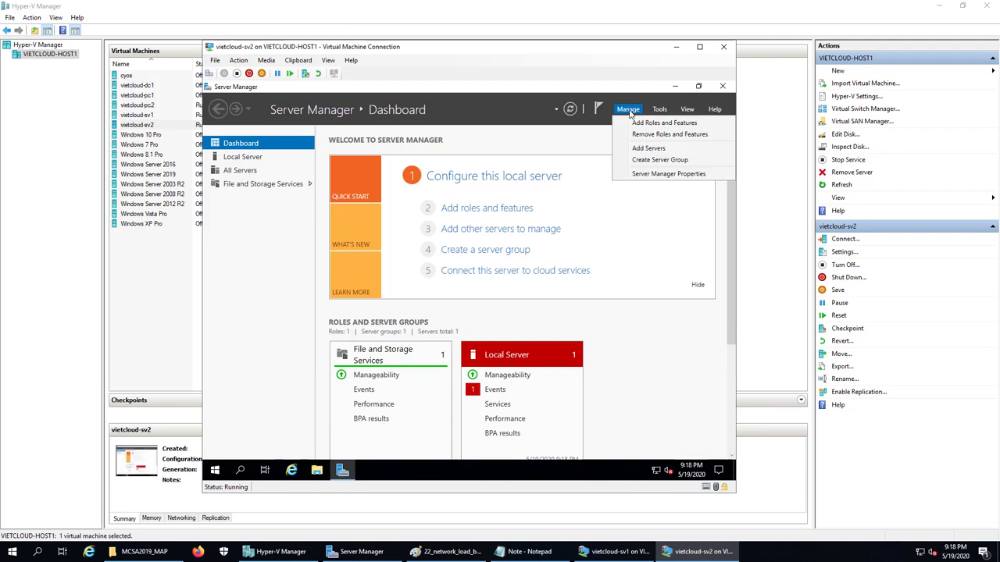
pyautogui.click(639, 123)
pyautogui.click(509, 376)
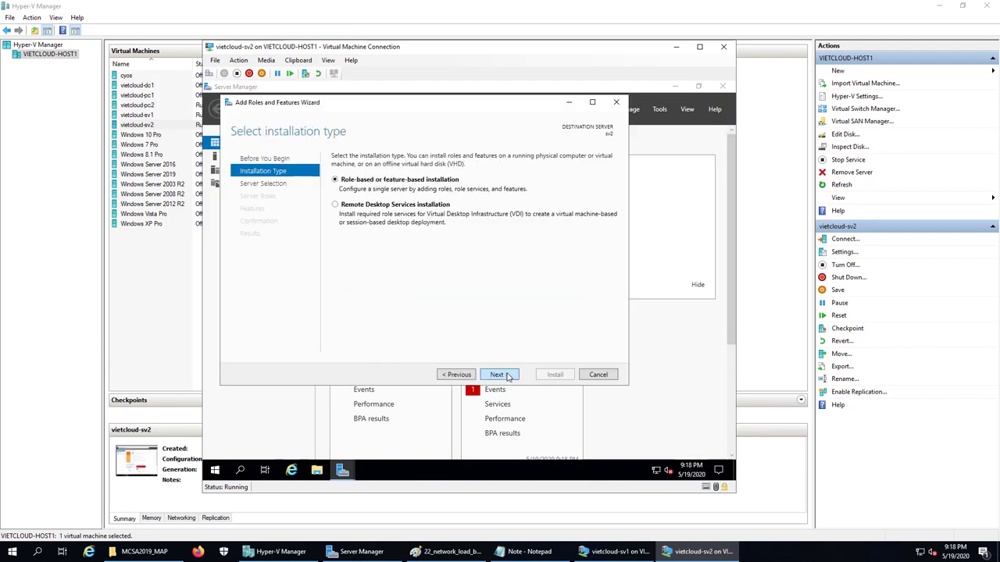
pyautogui.click(500, 375)
pyautogui.click(502, 374)
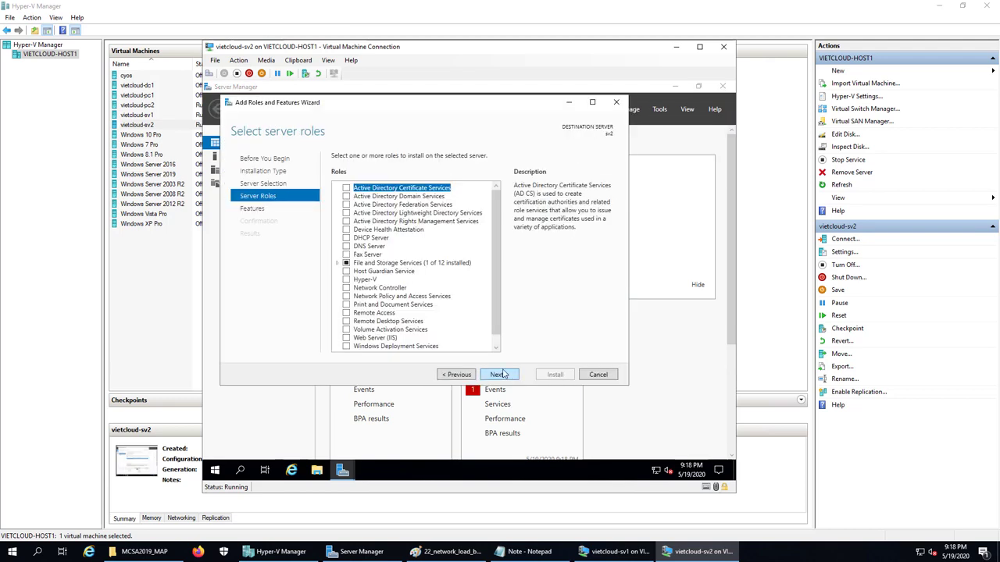
# Step: Install the Web Server (IIS) role on sv2 with its management tools and default role services, and close the finished wizard
pyautogui.click(346, 337)
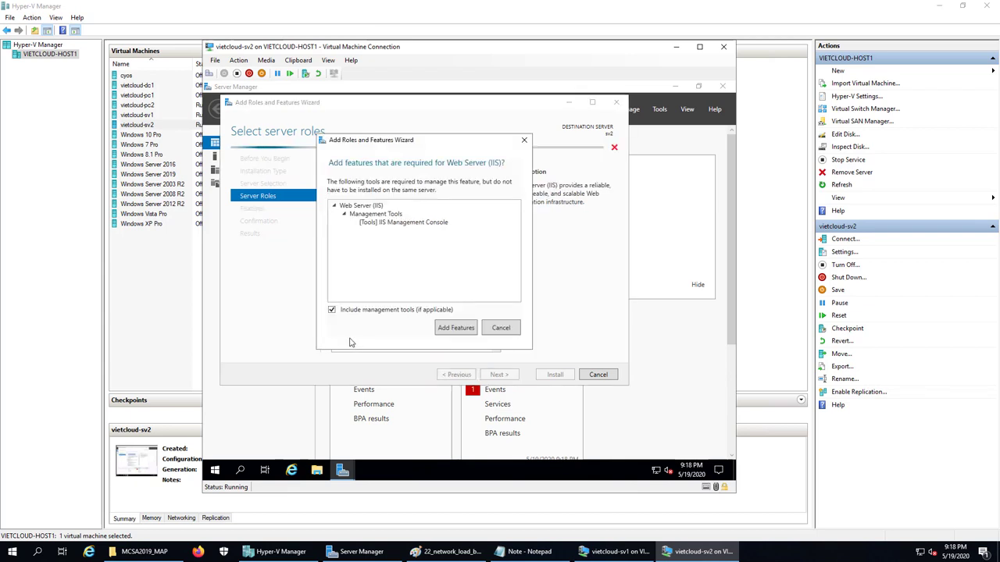
pyautogui.click(449, 328)
pyautogui.click(504, 376)
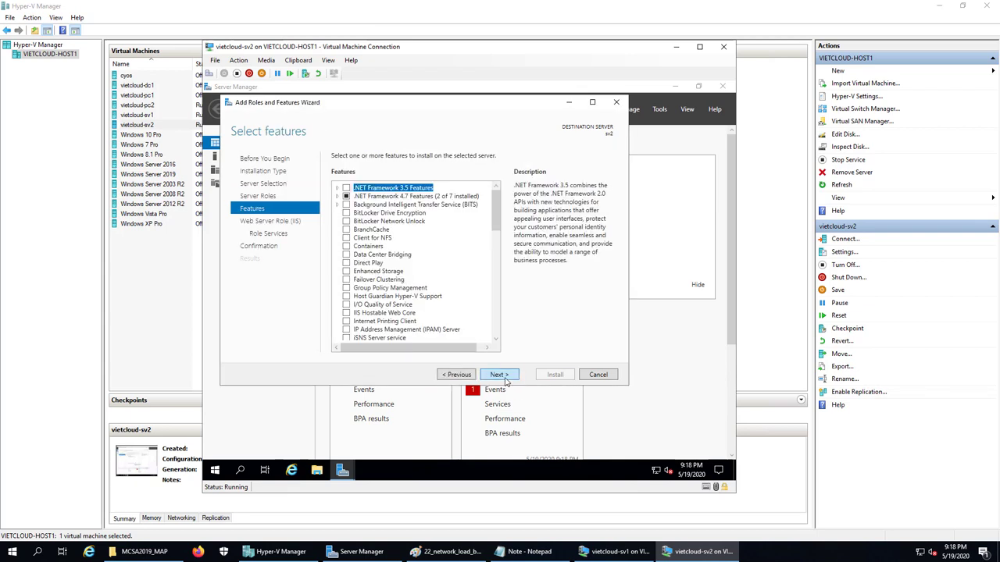
pyautogui.click(505, 378)
pyautogui.click(500, 374)
pyautogui.click(500, 374)
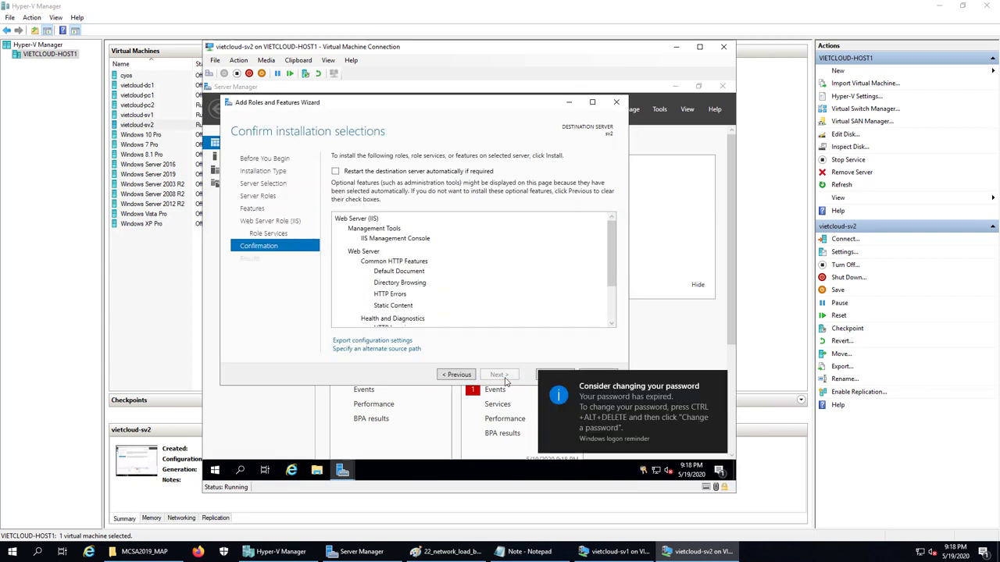
pyautogui.click(555, 375)
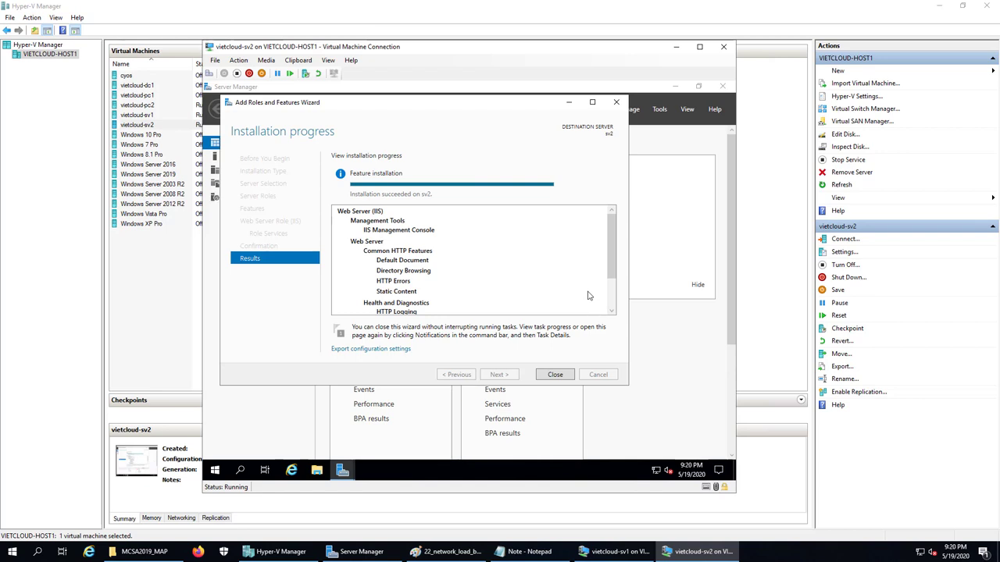
pyautogui.click(554, 375)
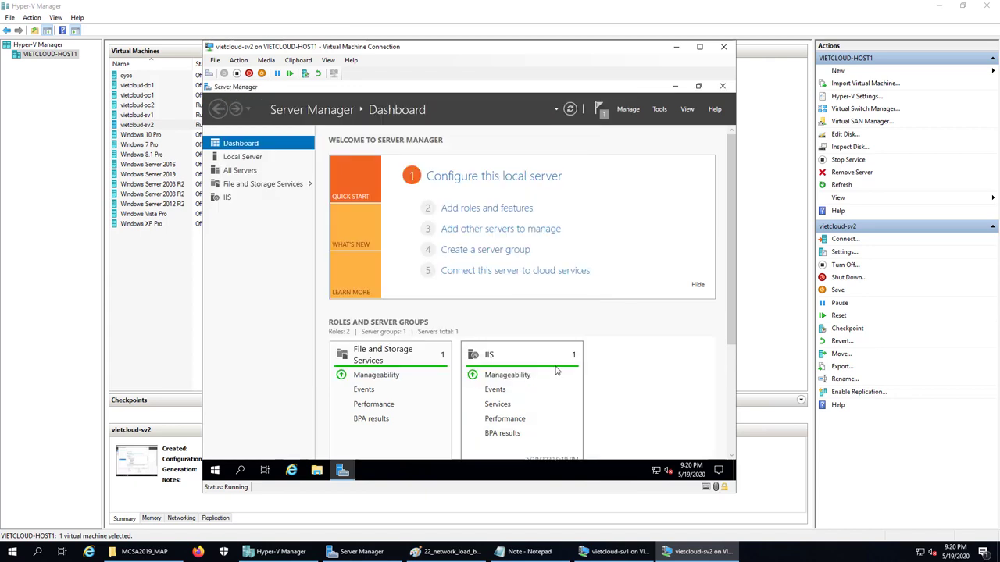
# Step: Test the web server on sv2 by loading 192.168.254.212 in Firefox, checking the address against the network diagram, and minimize the sv2 windows
pyautogui.click(674, 88)
pyautogui.doubleClick(223, 324)
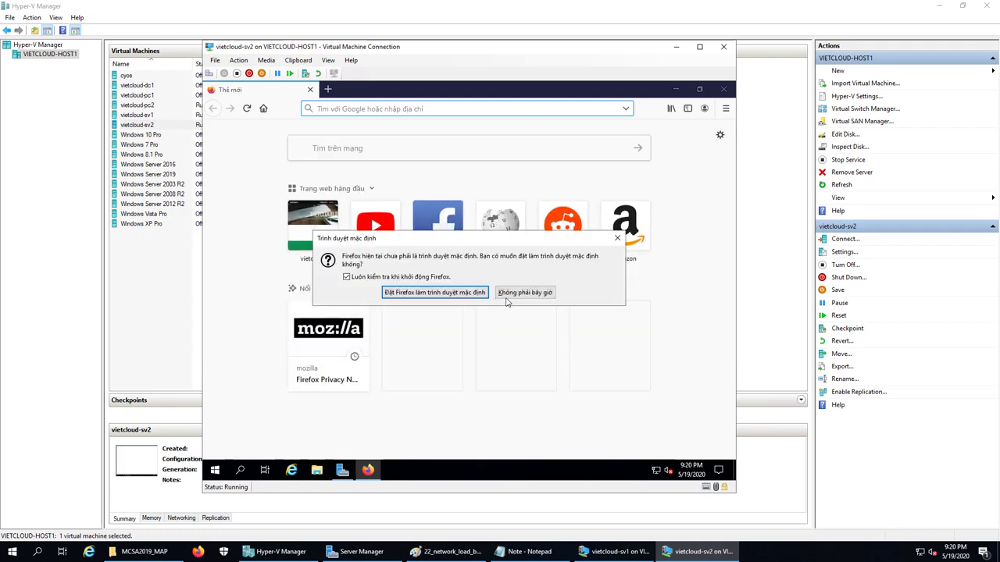
pyautogui.click(582, 292)
pyautogui.click(449, 552)
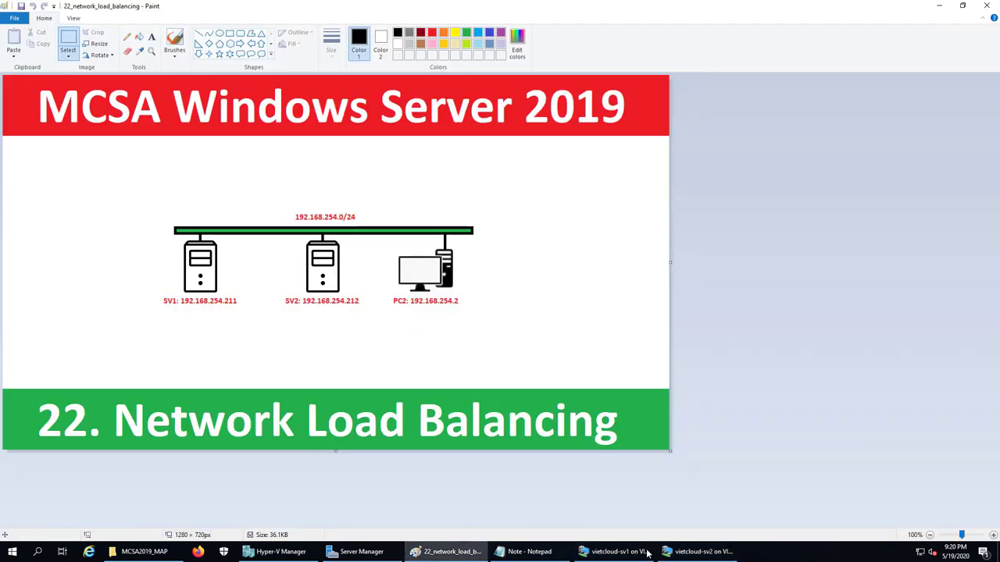
pyautogui.click(699, 551)
pyautogui.write('192.138')
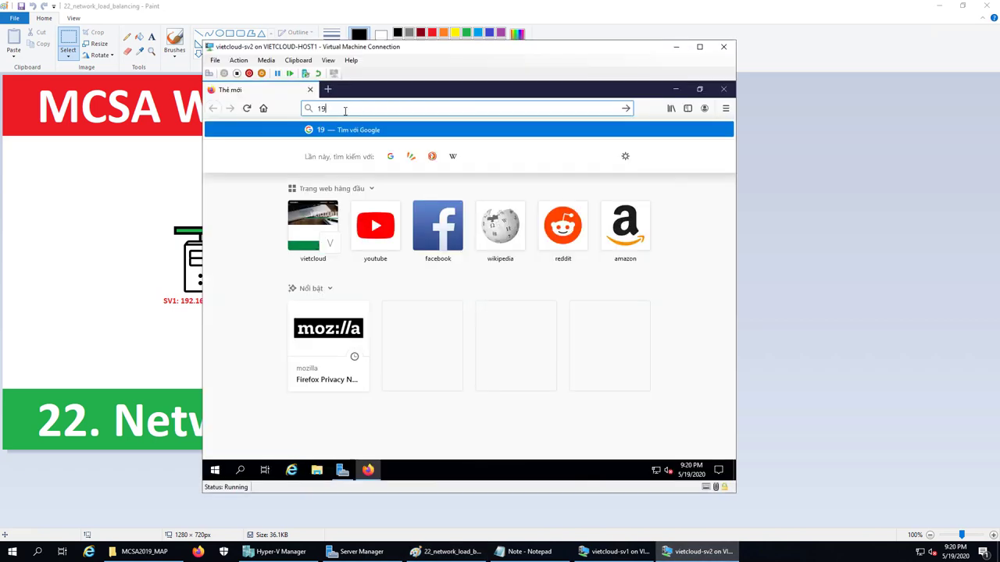
pyautogui.press('BackSpace')
pyautogui.press('BackSpace')
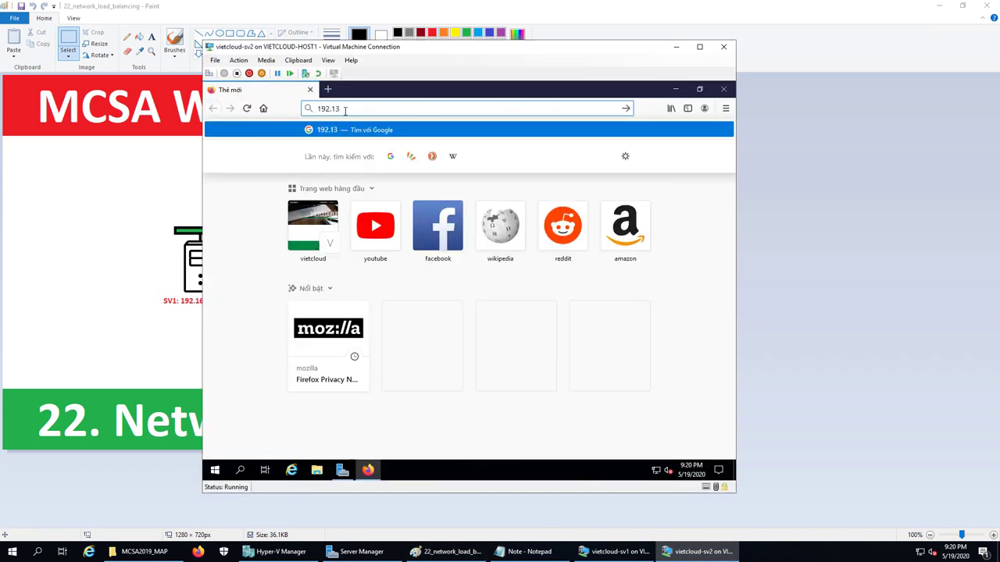
pyautogui.write('68')
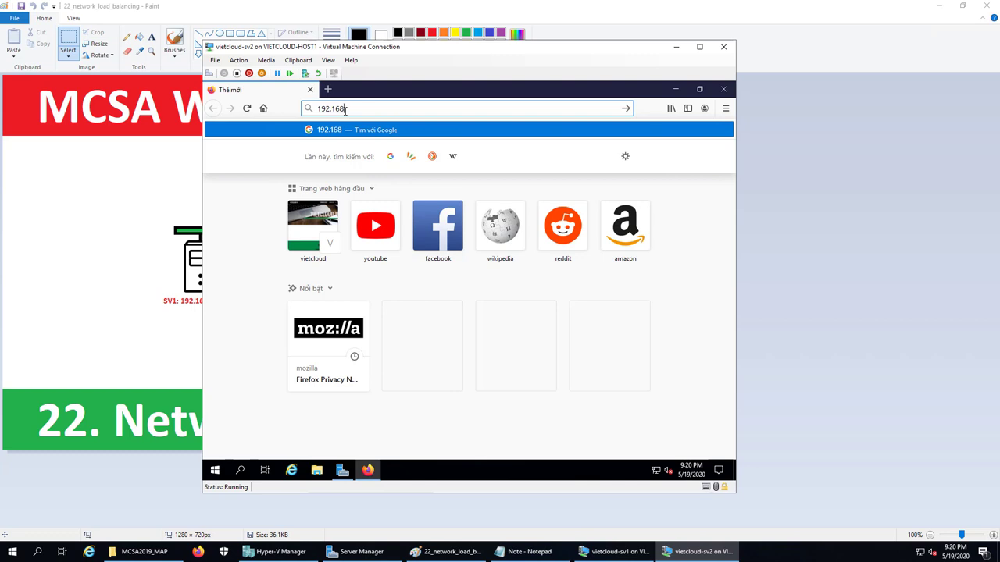
pyautogui.write('.254.212')
pyautogui.press('Return')
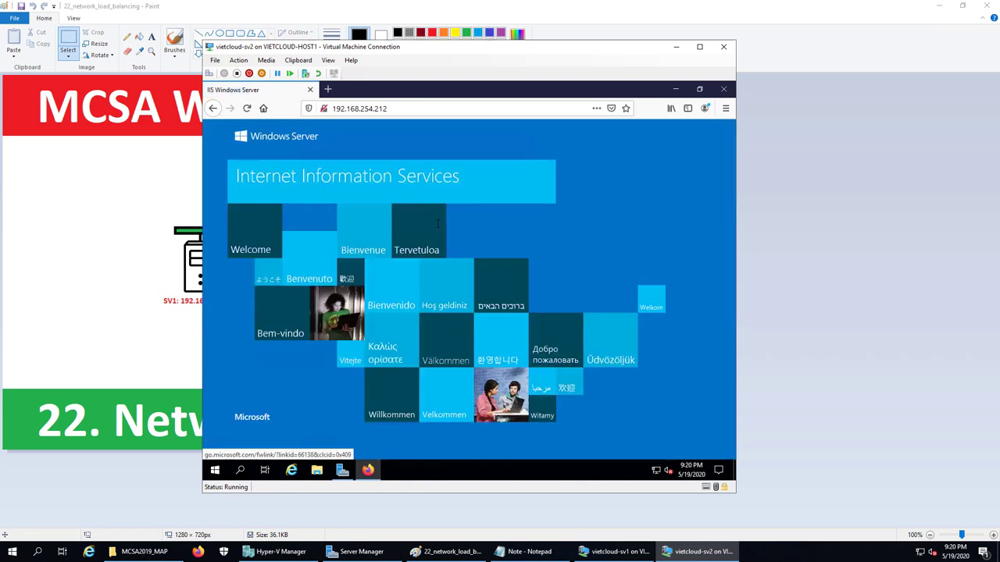
pyautogui.click(678, 90)
pyautogui.click(676, 47)
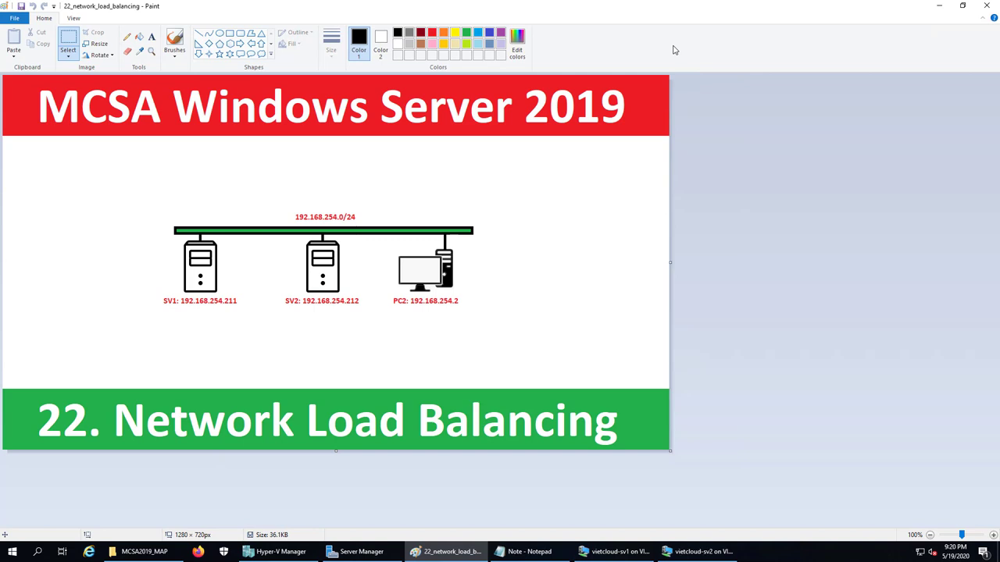
# Step: Add the line "2. Cai dat network load balancing." followed by a blank line to the Note file, and minimize Notepad
pyautogui.click(516, 552)
pyautogui.write('2.')
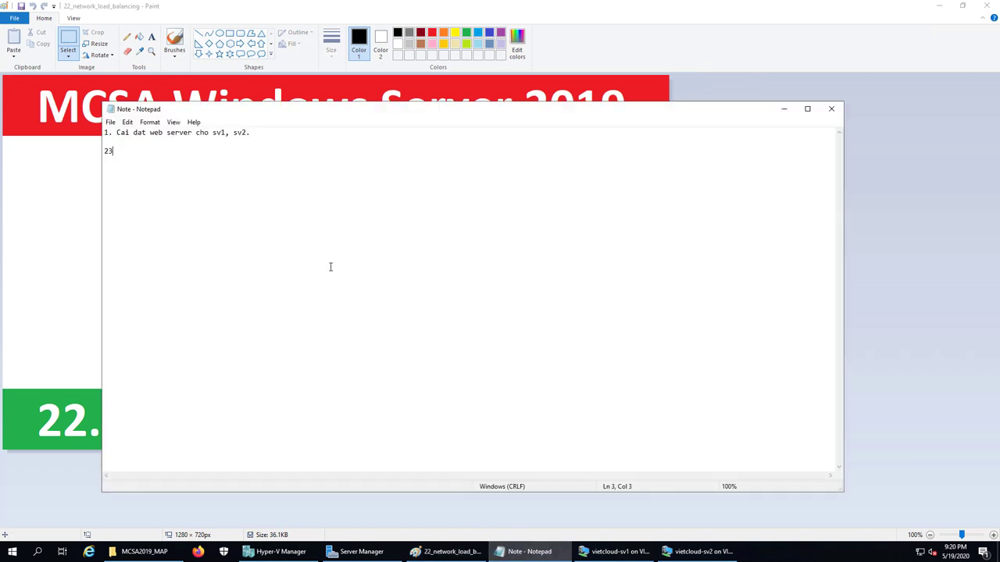
pyautogui.press('BackSpace')
pyautogui.write('2.')
pyautogui.press('BackSpace')
pyautogui.press('BackSpace')
pyautogui.write('. Cai dat network load')
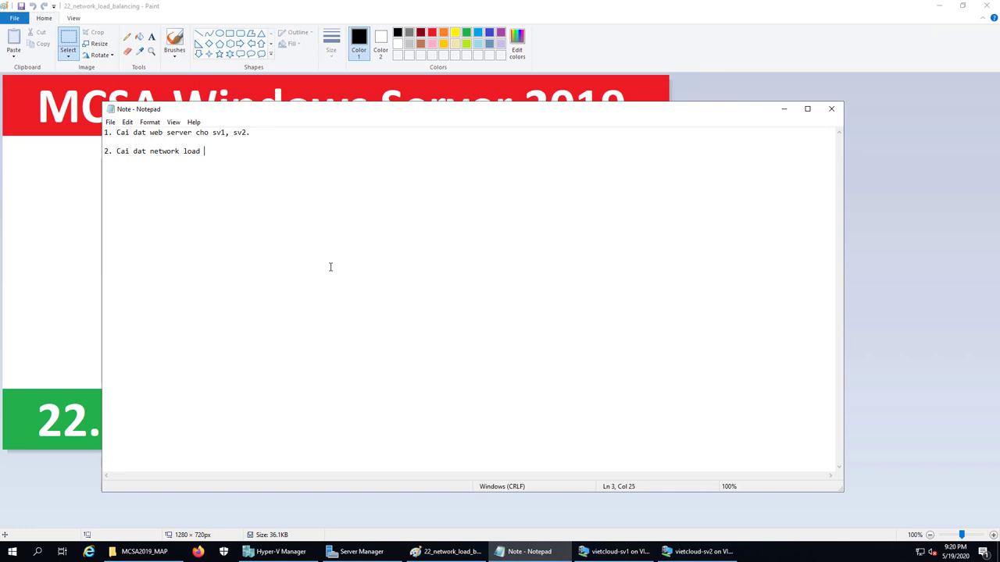
pyautogui.write(' balancing.')
pyautogui.press('Return')
pyautogui.press('Return')
pyautogui.click(784, 109)
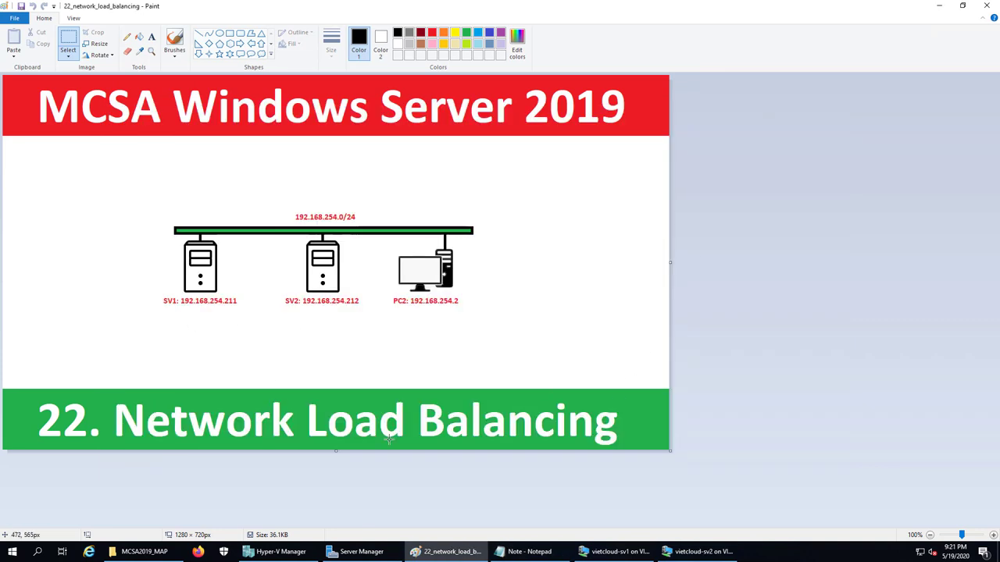
# Step: On sv1, close Firefox and start adding roles and features from Server Manager, keeping the default selections up to the feature selection
pyautogui.click(607, 552)
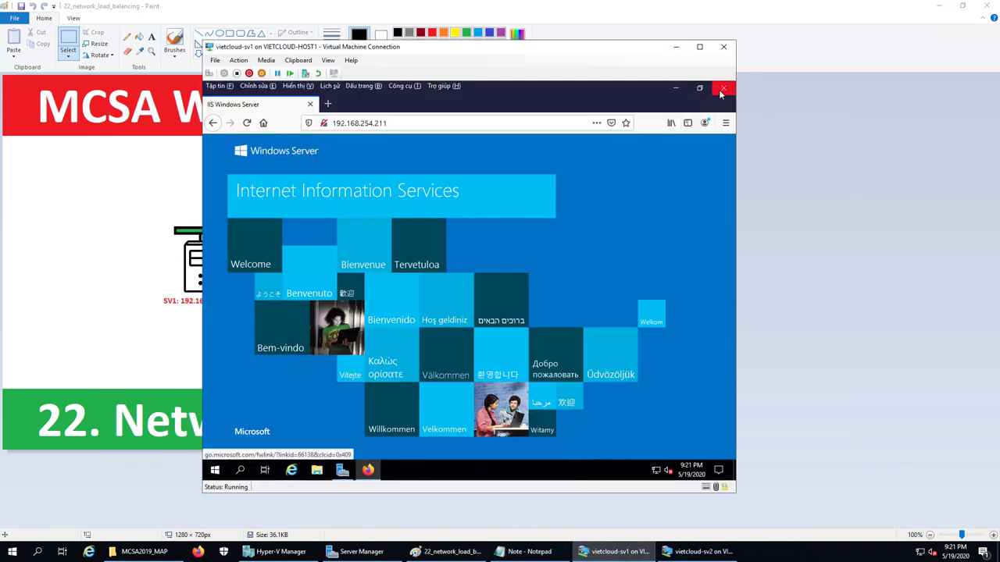
pyautogui.click(721, 90)
pyautogui.click(342, 469)
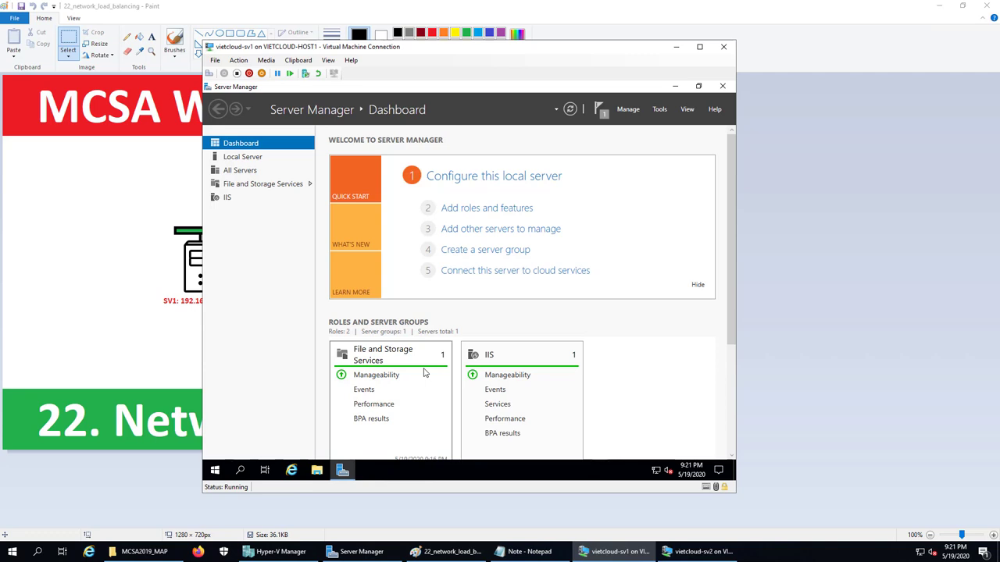
pyautogui.click(630, 109)
pyautogui.click(660, 121)
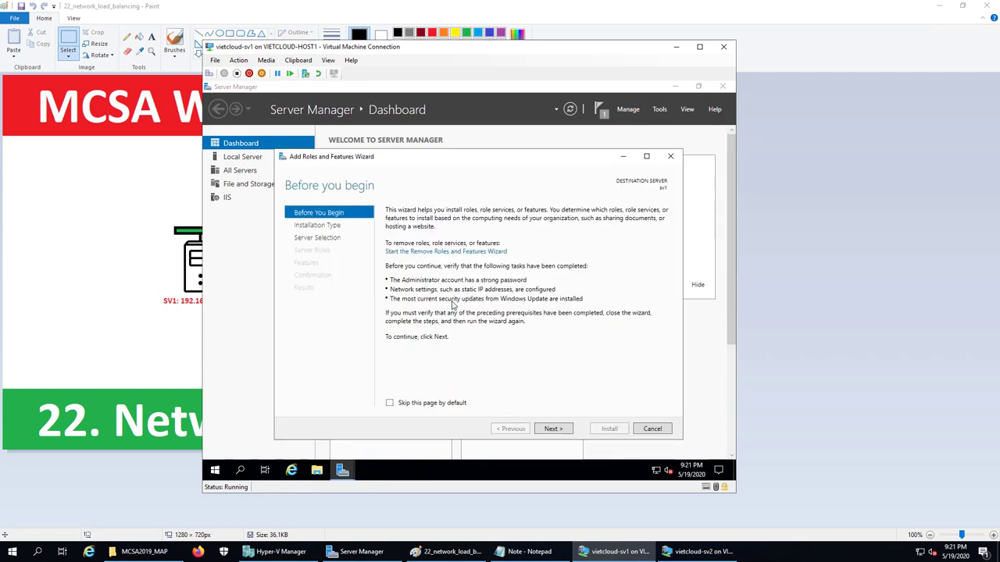
pyautogui.click(550, 428)
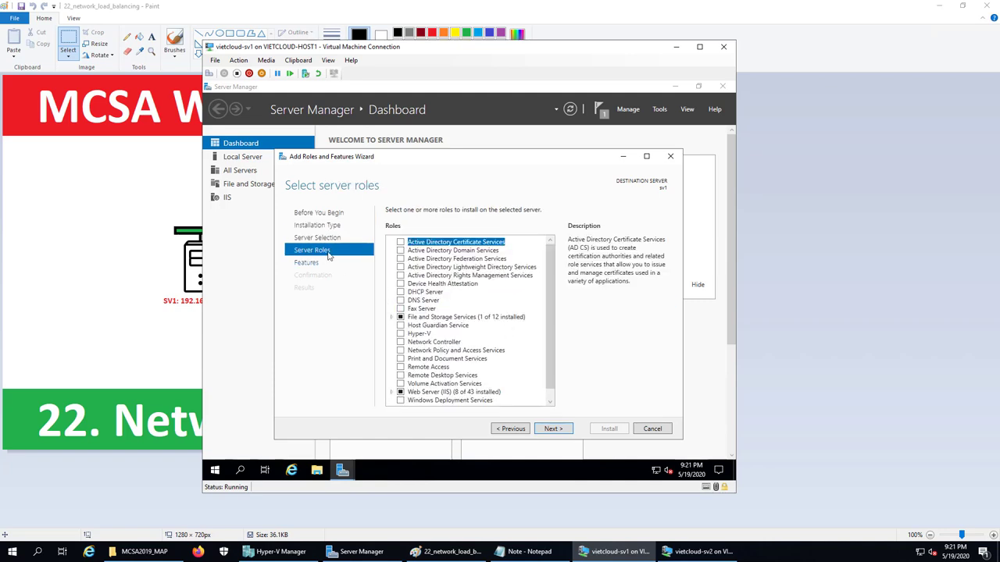
pyautogui.click(303, 264)
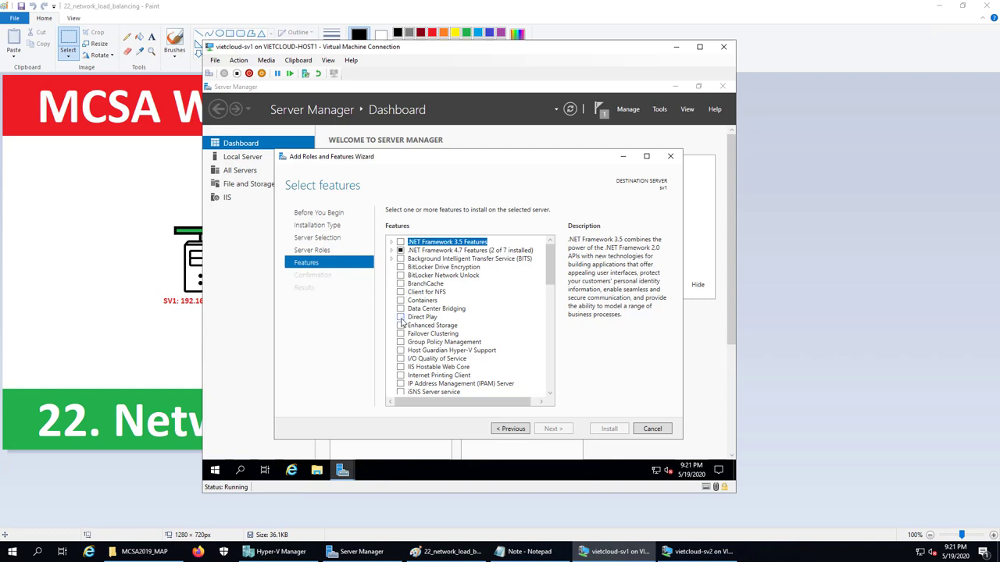
# Step: Install the Network Load Balancing feature with its management tools on sv1, close the finished wizard and minimize the sv1 window
pyautogui.scroll(-2, 401, 321)
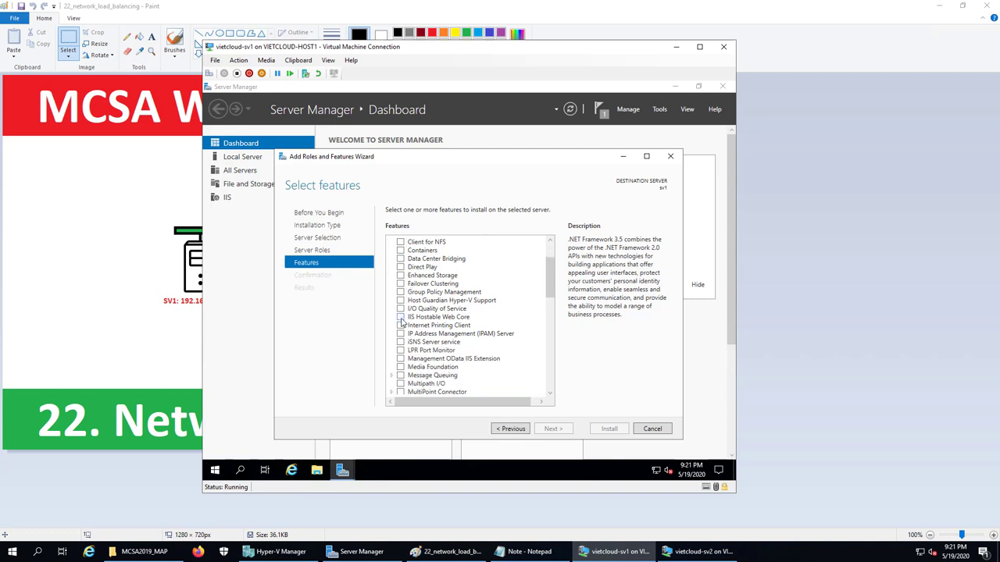
pyautogui.scroll(-1, 401, 321)
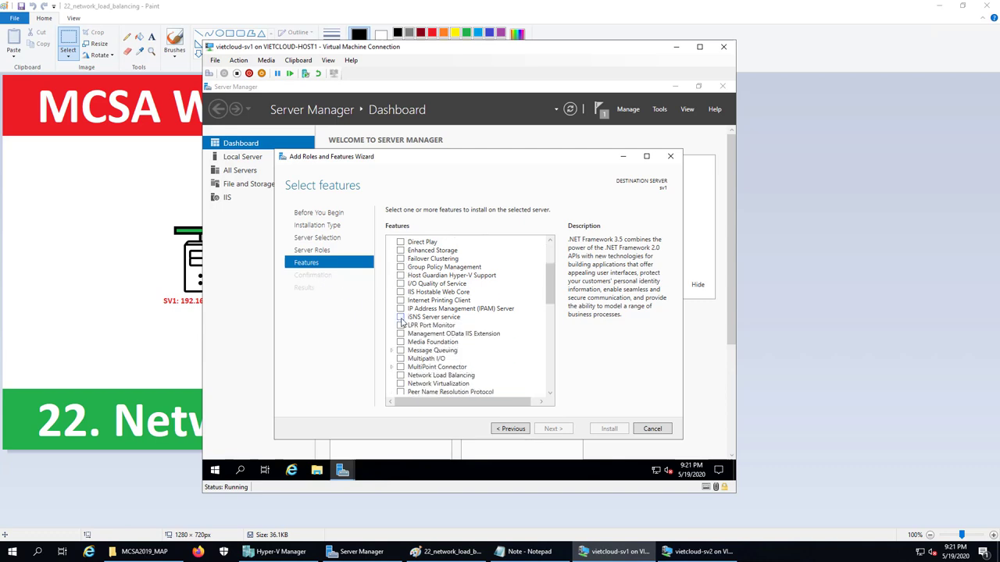
pyautogui.click(400, 375)
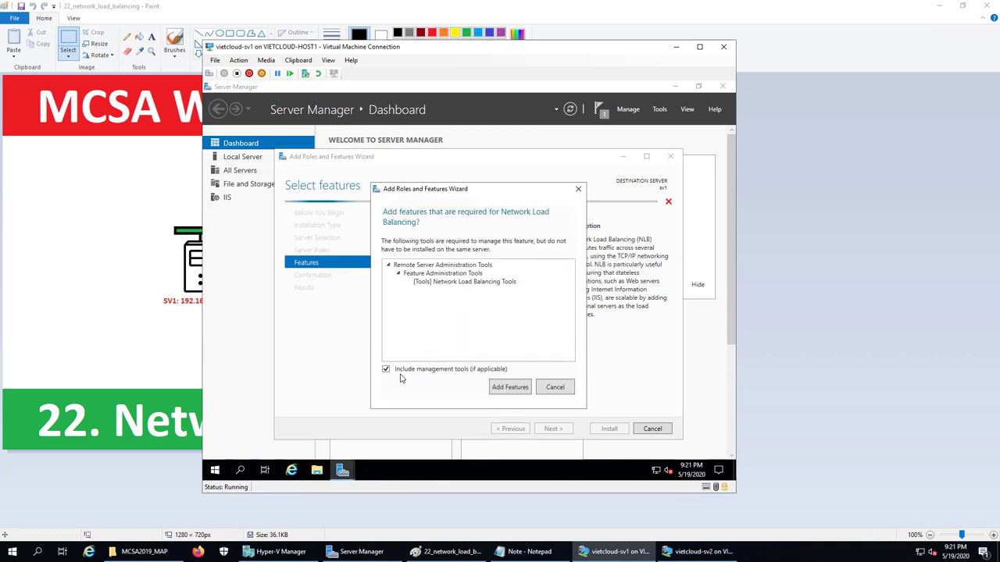
pyautogui.click(509, 386)
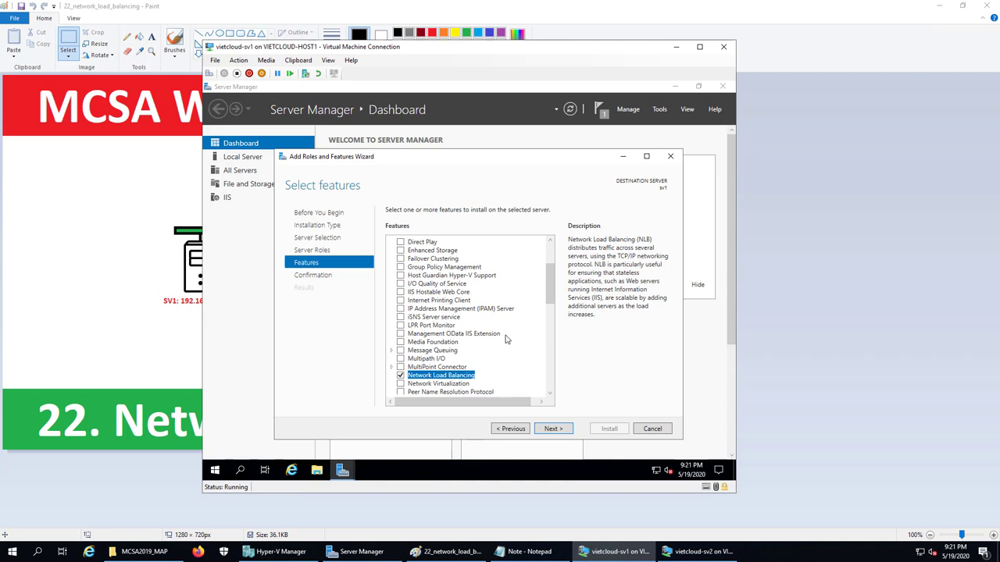
pyautogui.click(559, 431)
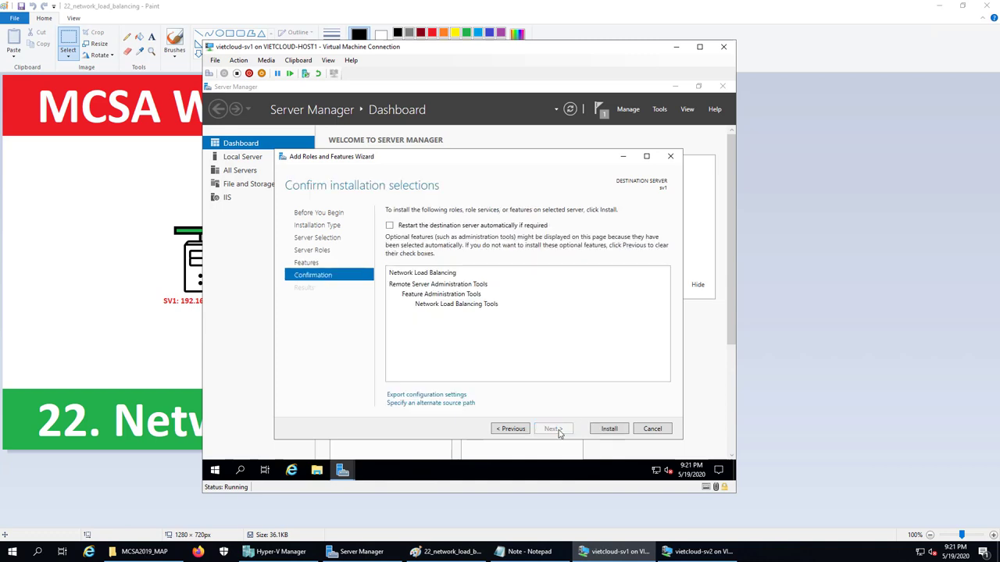
pyautogui.click(609, 431)
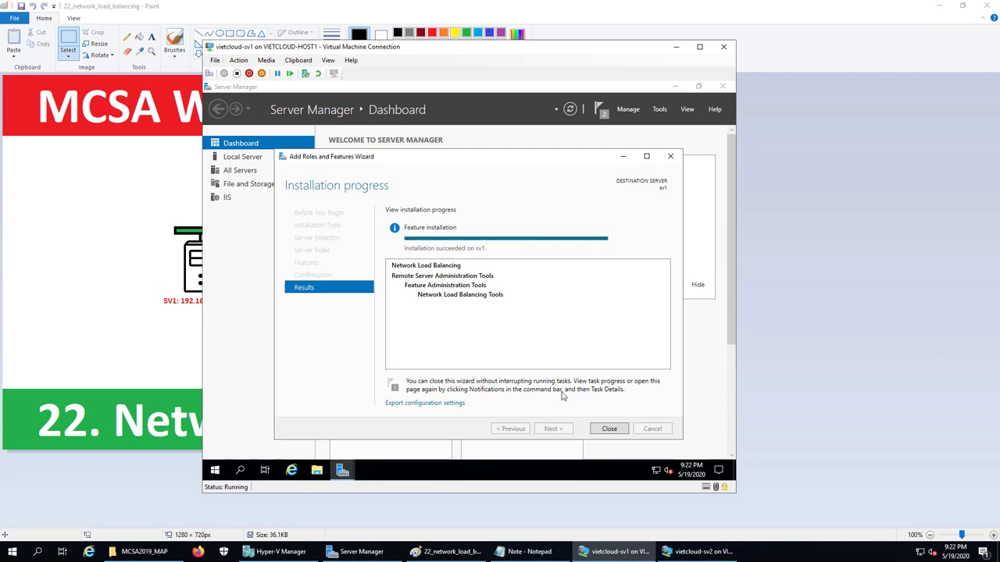
pyautogui.click(609, 429)
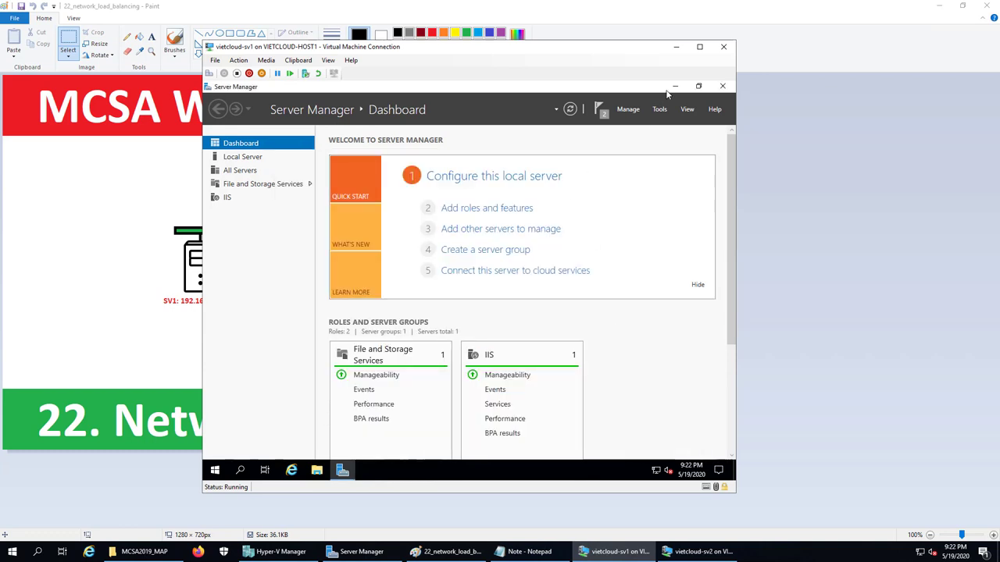
pyautogui.click(676, 47)
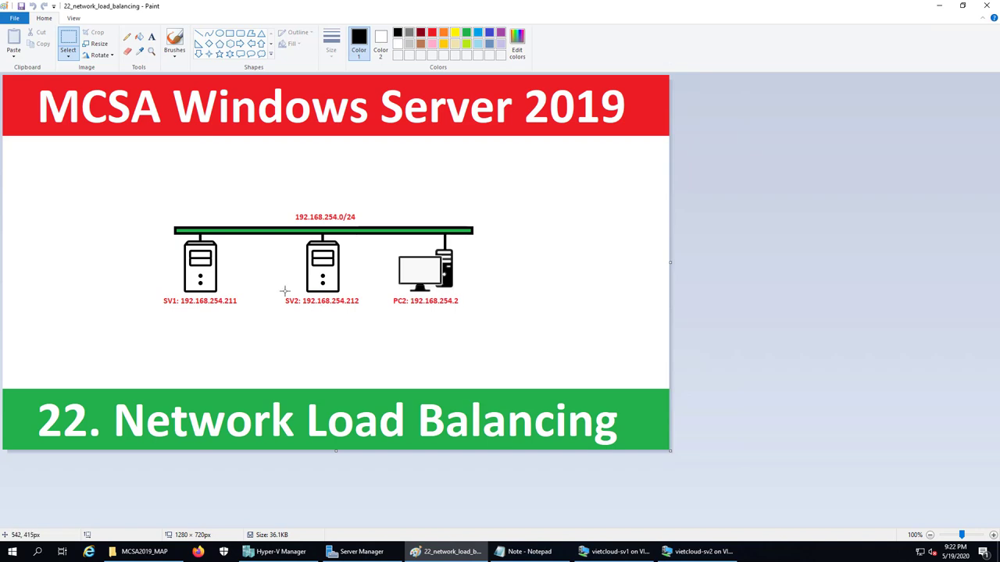
# Step: On sv2, start adding roles and features from Server Manager, keeping the default selections up to the feature selection
pyautogui.click(698, 551)
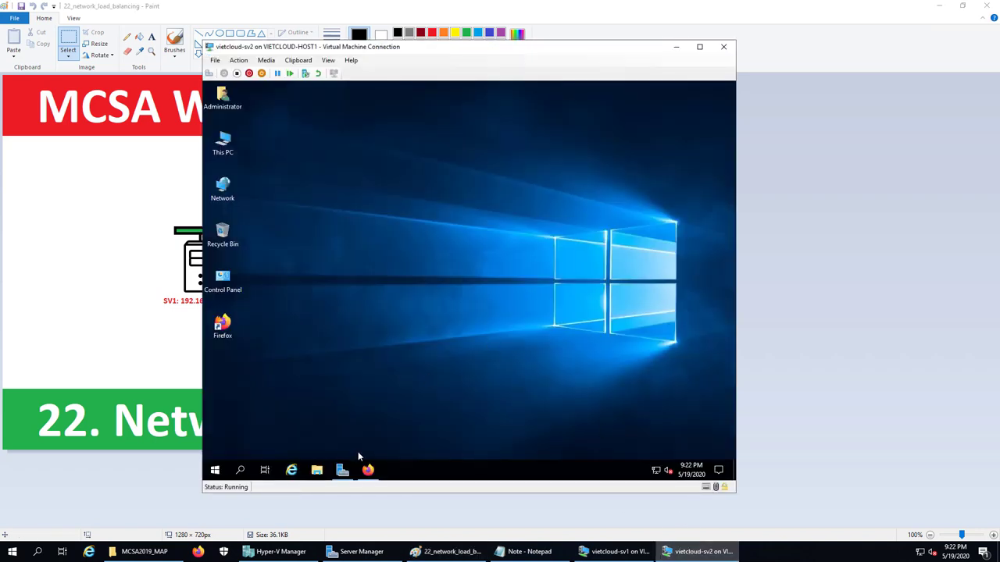
pyautogui.click(342, 469)
pyautogui.click(629, 109)
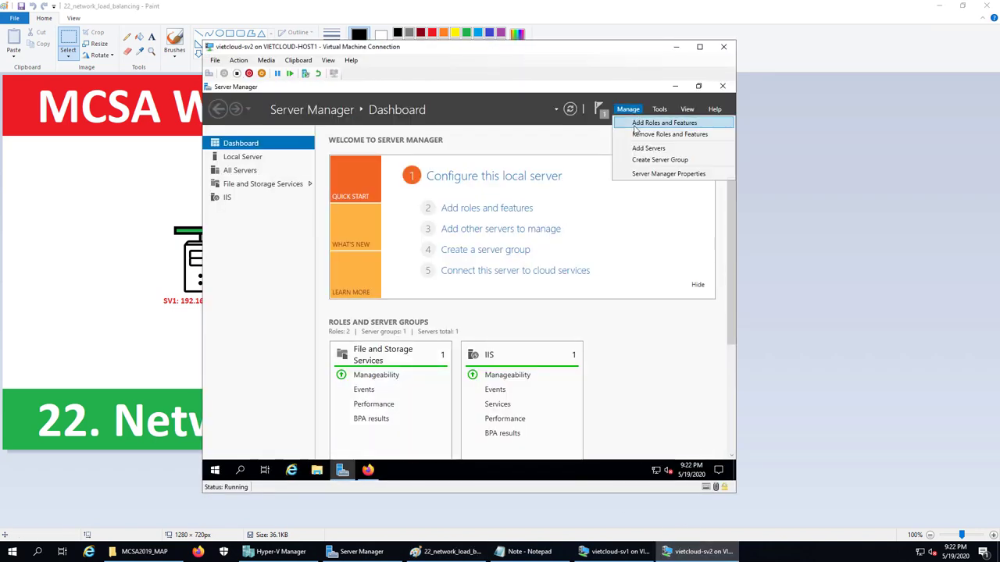
pyautogui.click(656, 119)
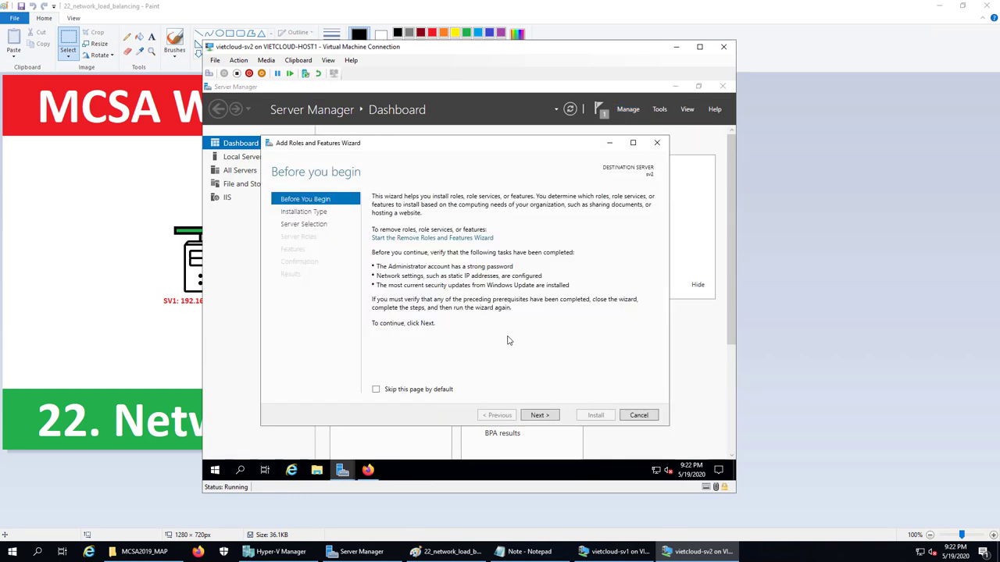
pyautogui.click(539, 415)
pyautogui.click(538, 414)
pyautogui.click(539, 415)
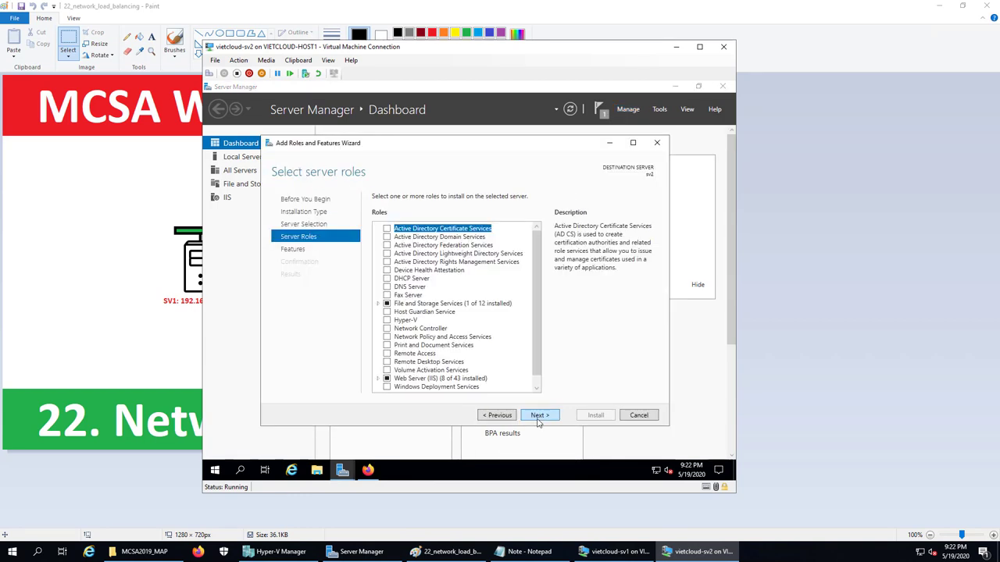
pyautogui.click(301, 250)
# Step: Install the Network Load Balancing feature with its management tools on sv2, close the finished wizard and minimize the sv2 window
pyautogui.moveTo(537, 264); pyautogui.dragTo(543, 306)
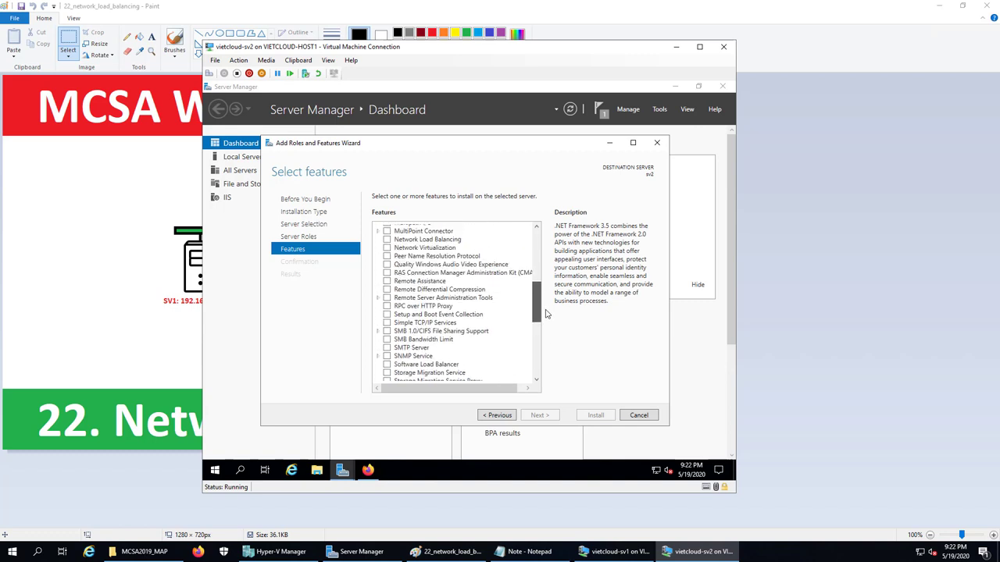
pyautogui.click(388, 240)
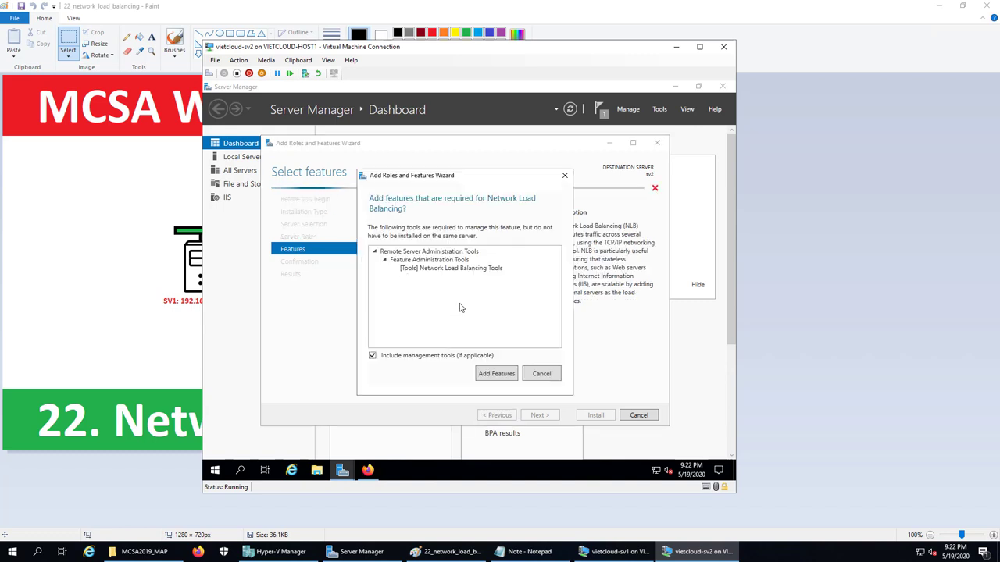
pyautogui.click(503, 376)
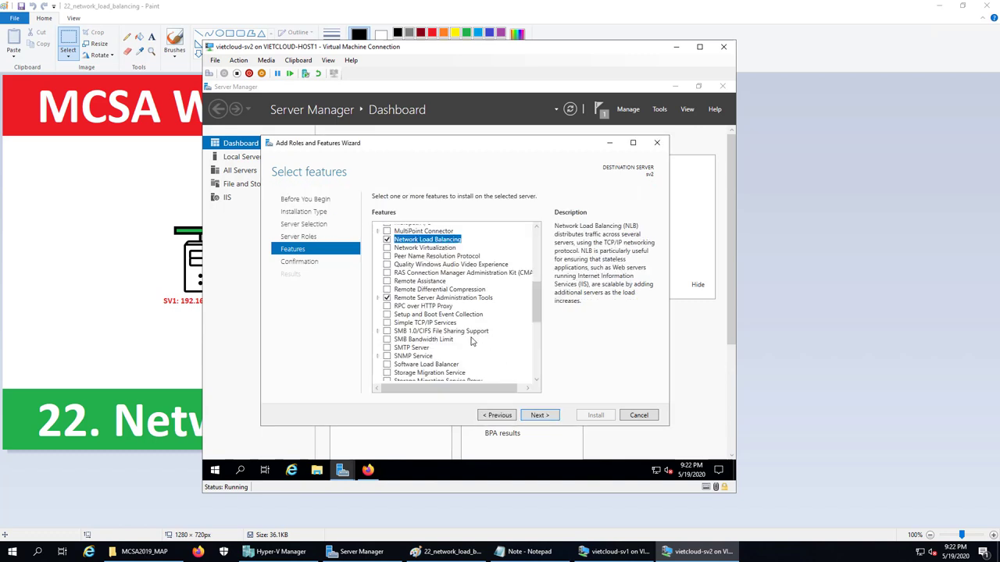
pyautogui.click(540, 416)
pyautogui.click(596, 416)
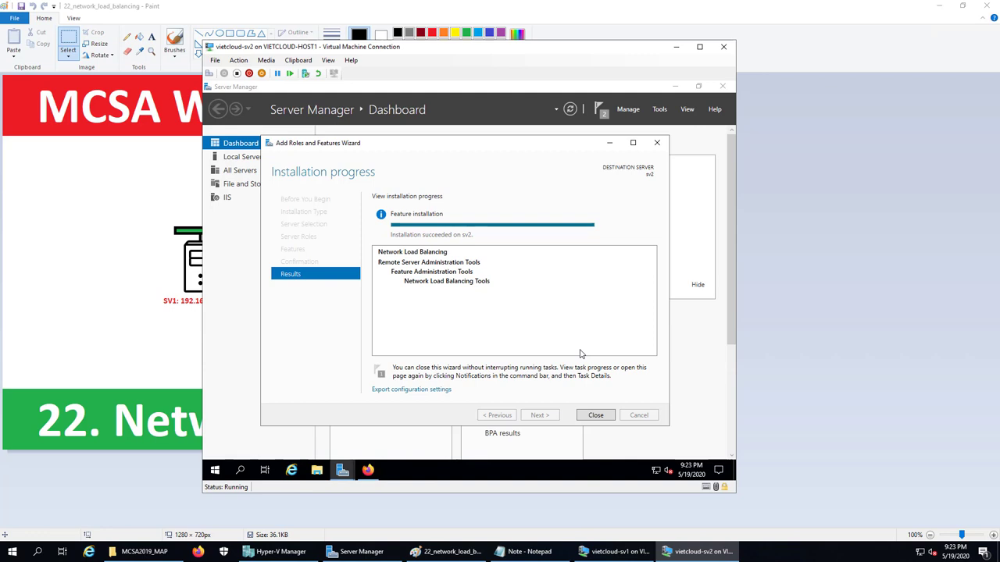
pyautogui.click(599, 420)
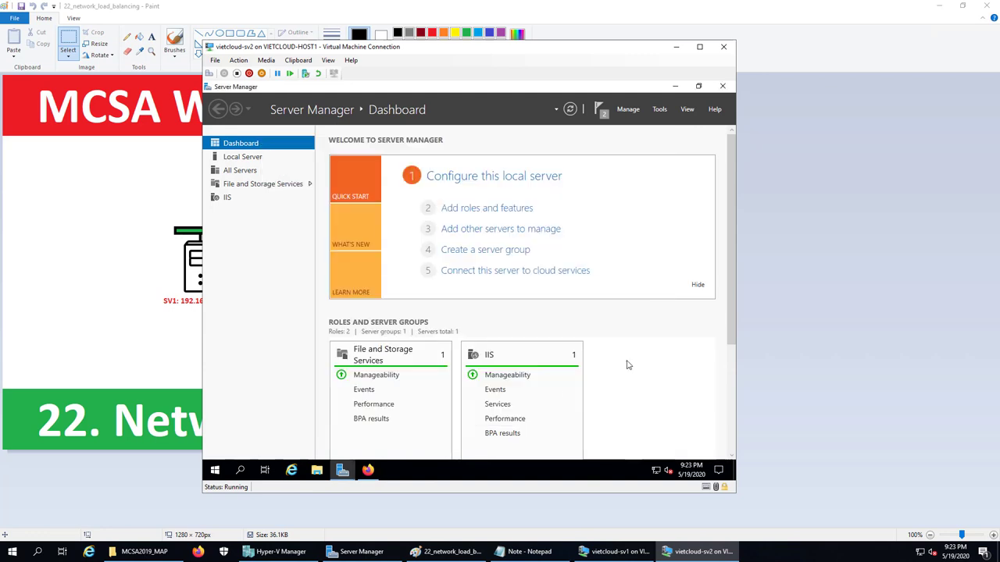
pyautogui.click(676, 47)
# Step: Add the line "3. Cau hinh network load balancing." followed by a blank line to the Note file in Notepad
pyautogui.click(529, 551)
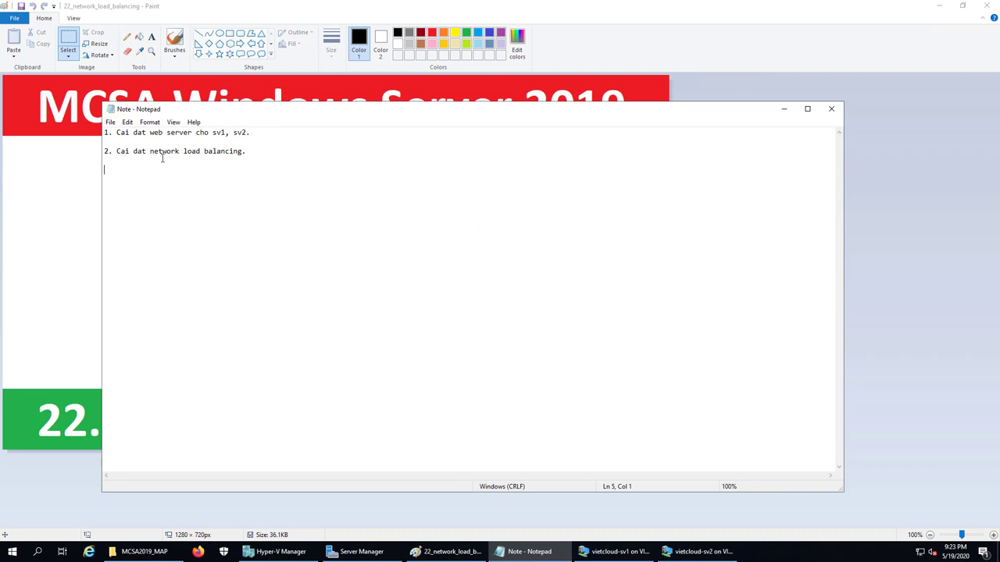
pyautogui.write('3. Cau hinh Network')
pyautogui.press('Left')
pyautogui.press('Left')
pyautogui.press('Left')
pyautogui.press('Left')
pyautogui.press('Left')
pyautogui.press('Left')
pyautogui.press('Delete')
pyautogui.write('n')
pyautogui.press('End')
pyautogui.write('load b')
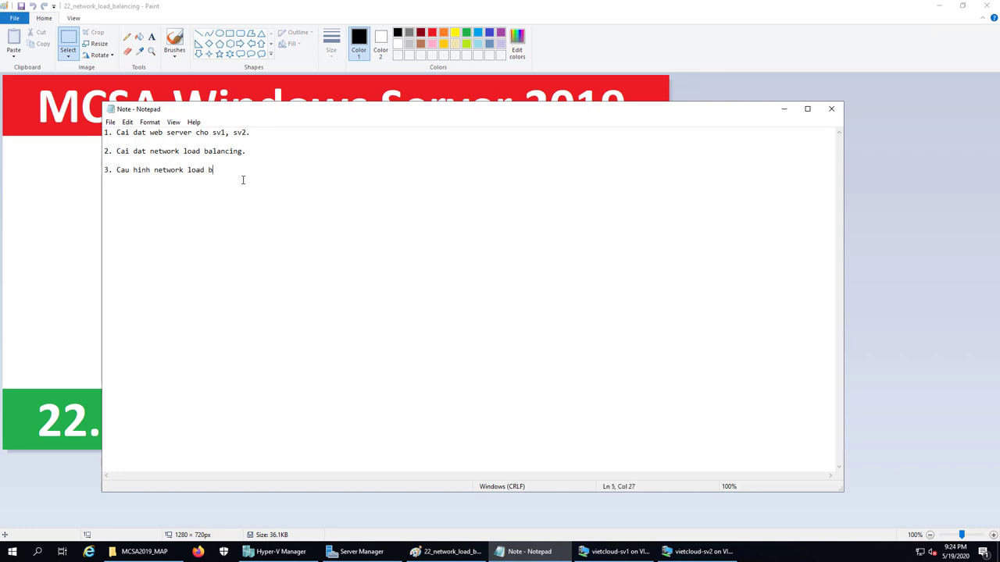
pyautogui.write('alancing')
pyautogui.write('.')
pyautogui.press('Return')
pyautogui.press('Return')
# Step: Extend the third note line to end with "cluster." and return to the end of the file
pyautogui.click(260, 173)
pyautogui.press('BackSpace')
pyautogui.write('cluster.')
pyautogui.hotkey('ctrl', 'End')
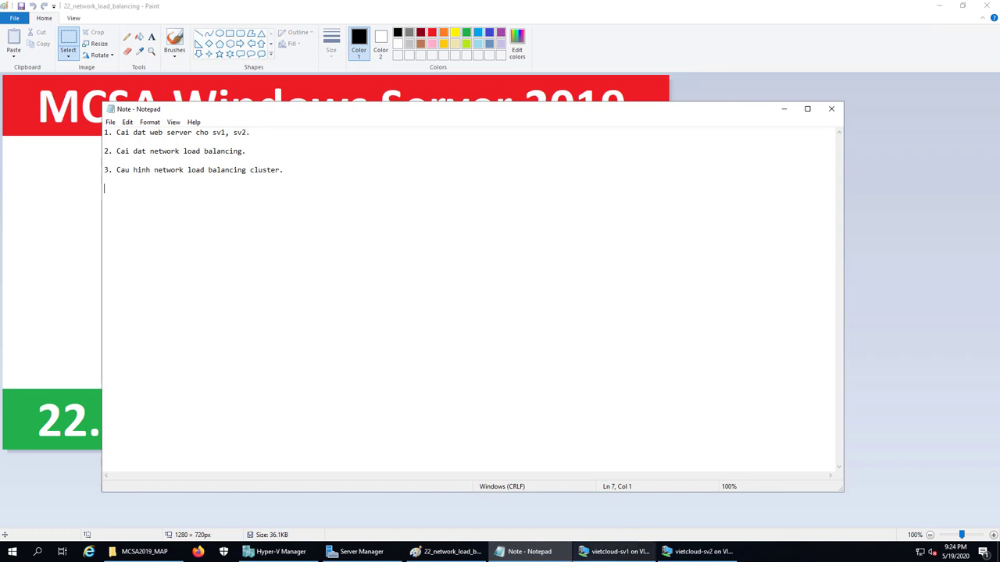
# Step: Switch to sv1, open Network Load Balancing Manager from Server Manager and maximize its window
pyautogui.click(616, 551)
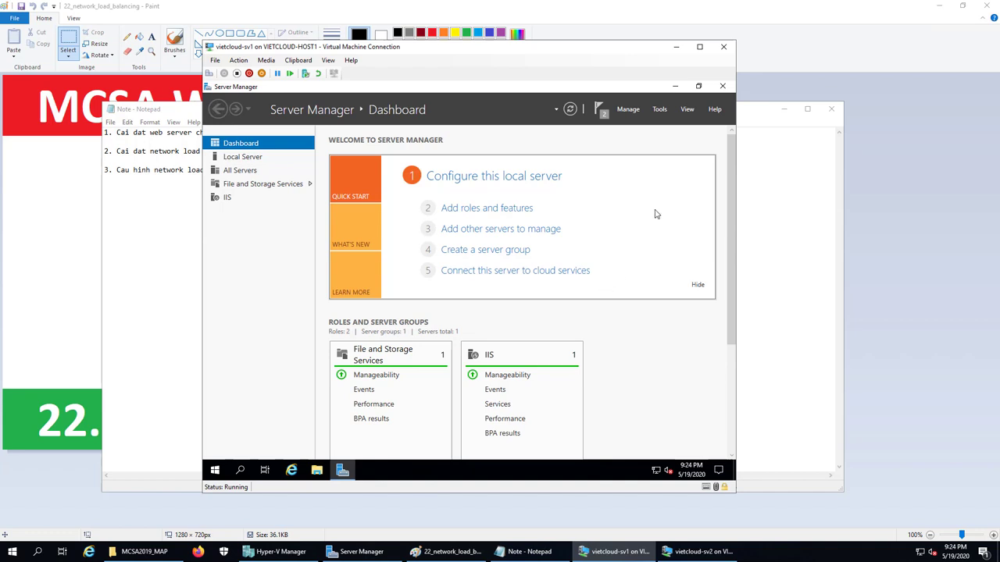
pyautogui.click(660, 109)
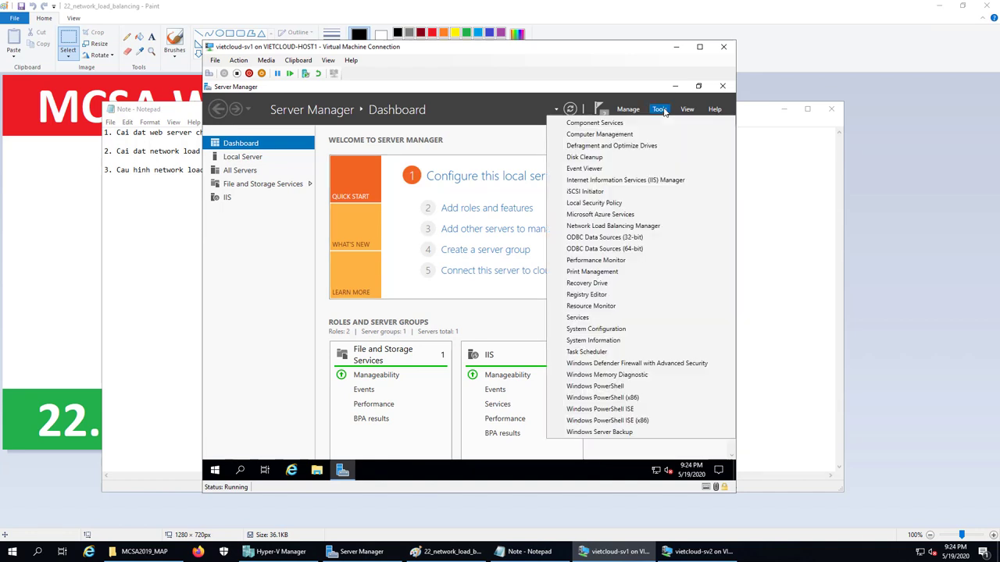
pyautogui.click(653, 228)
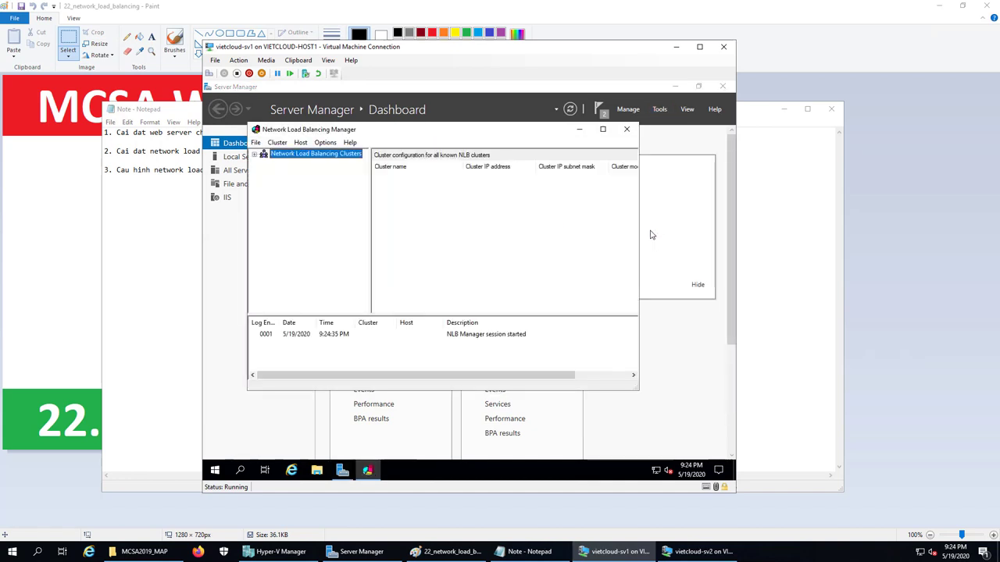
pyautogui.click(602, 129)
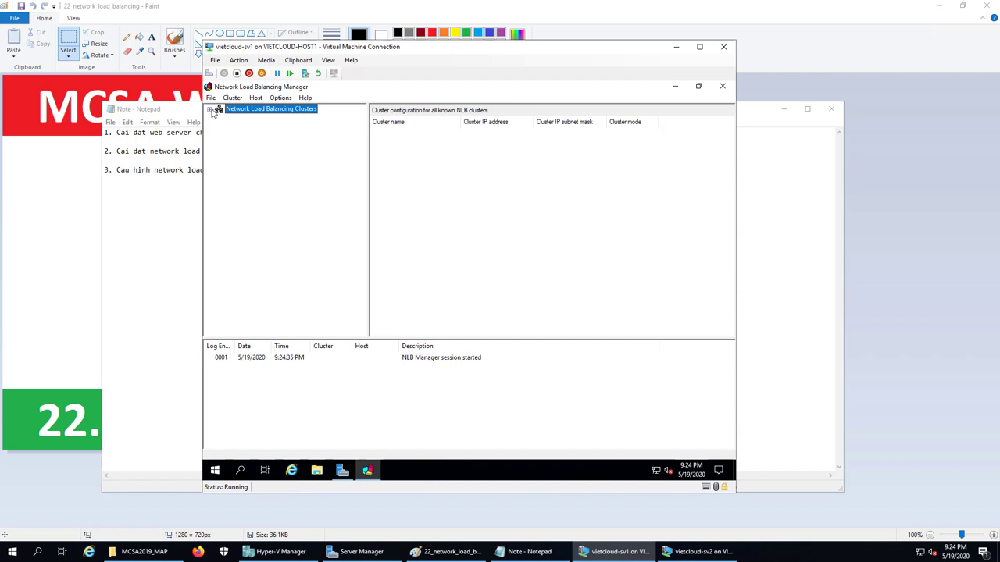
# Step: Start a new cluster connected to host 192.168.254.211 on the Ethernet 2 interface, keeping priority 1 and the default state Started
pyautogui.rightClick(257, 113)
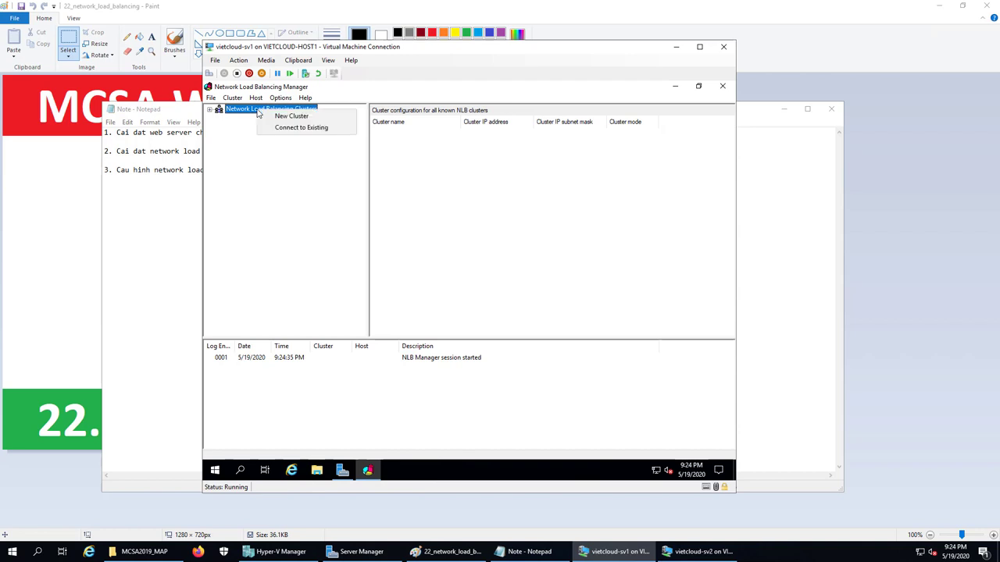
pyautogui.click(329, 118)
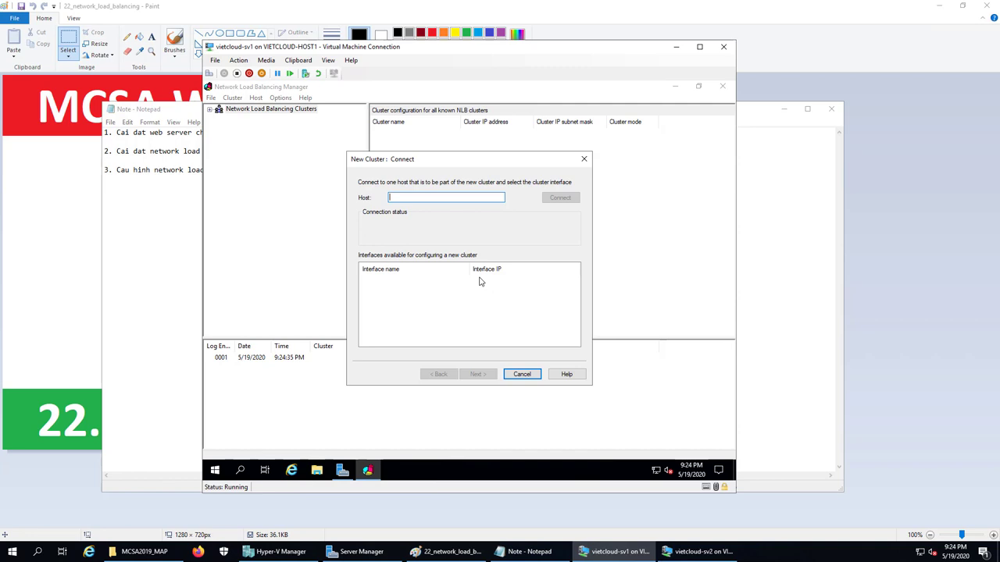
pyautogui.write('192')
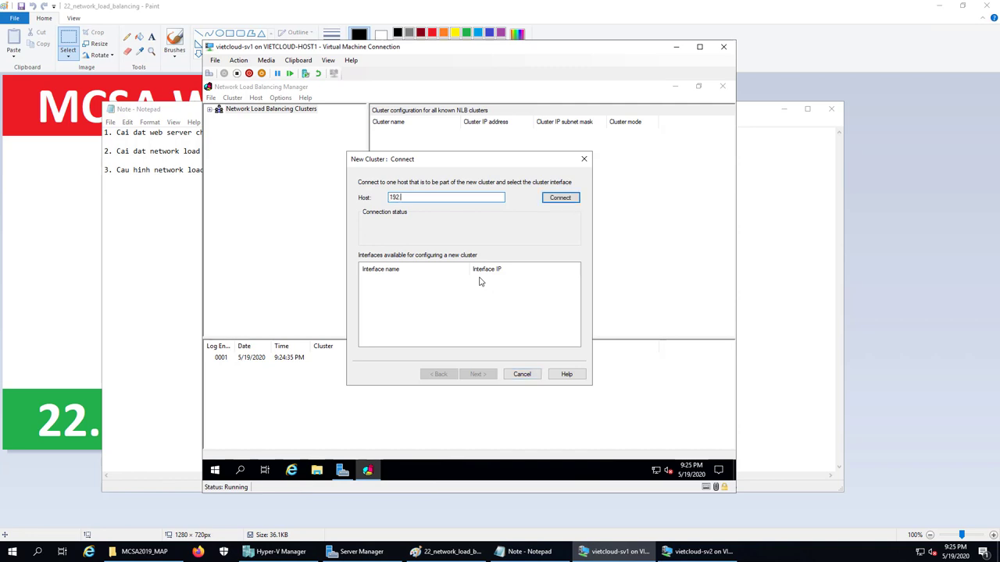
pyautogui.write('.168.254.211')
pyautogui.click(559, 199)
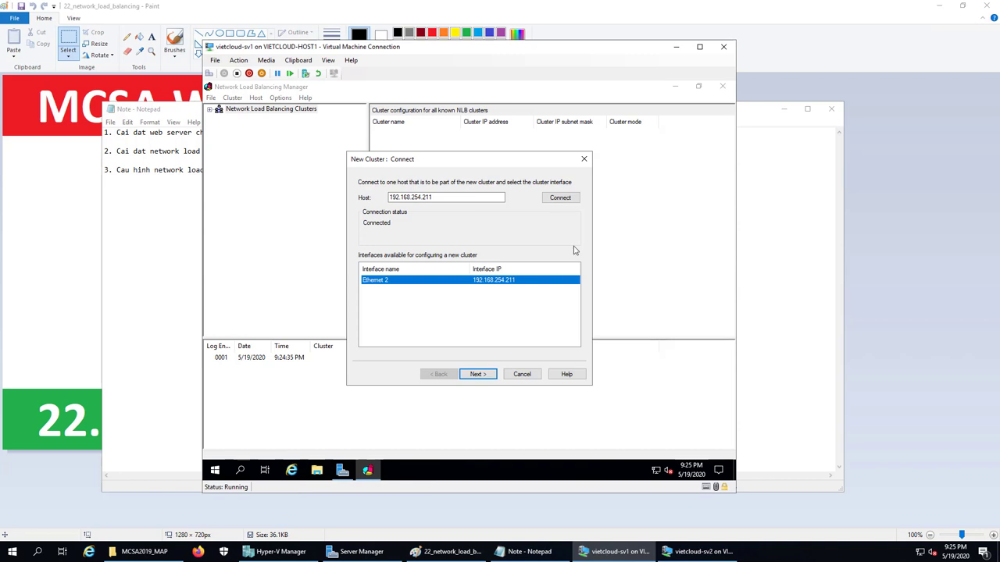
pyautogui.click(478, 374)
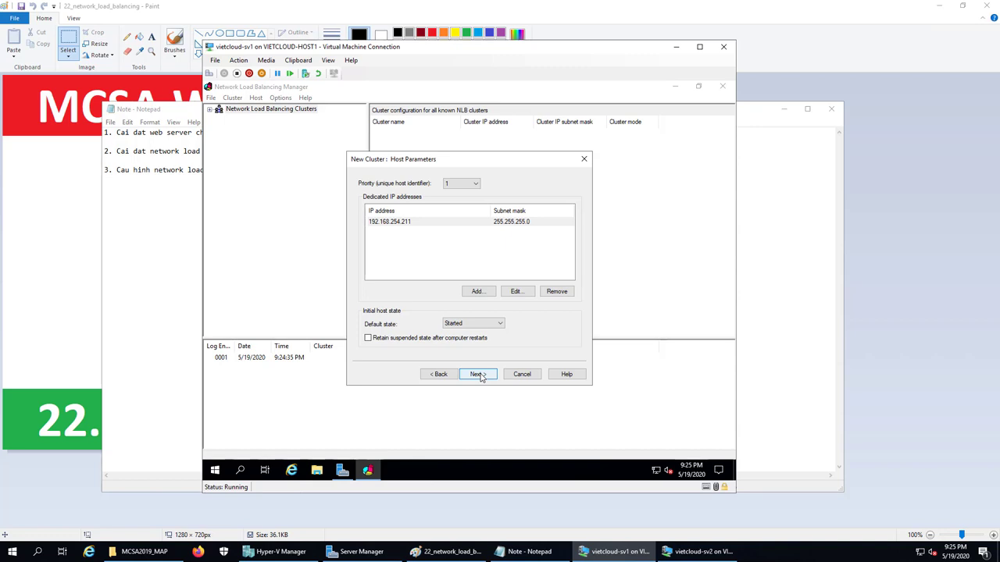
pyautogui.click(478, 374)
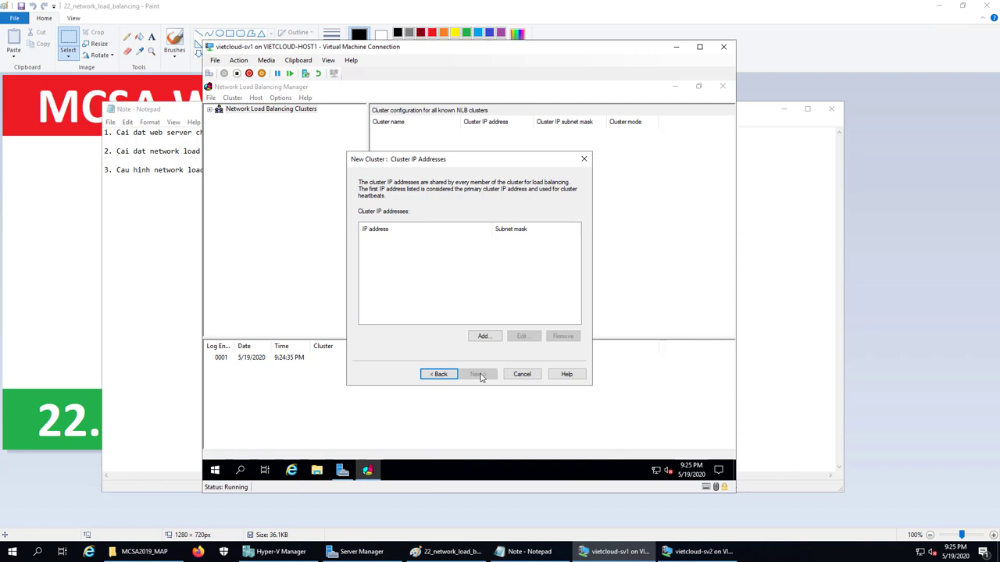
# Step: Add the cluster IP address 192.168.254.200 with subnet mask 255.255.255.0 and continue to the cluster parameters
pyautogui.click(488, 338)
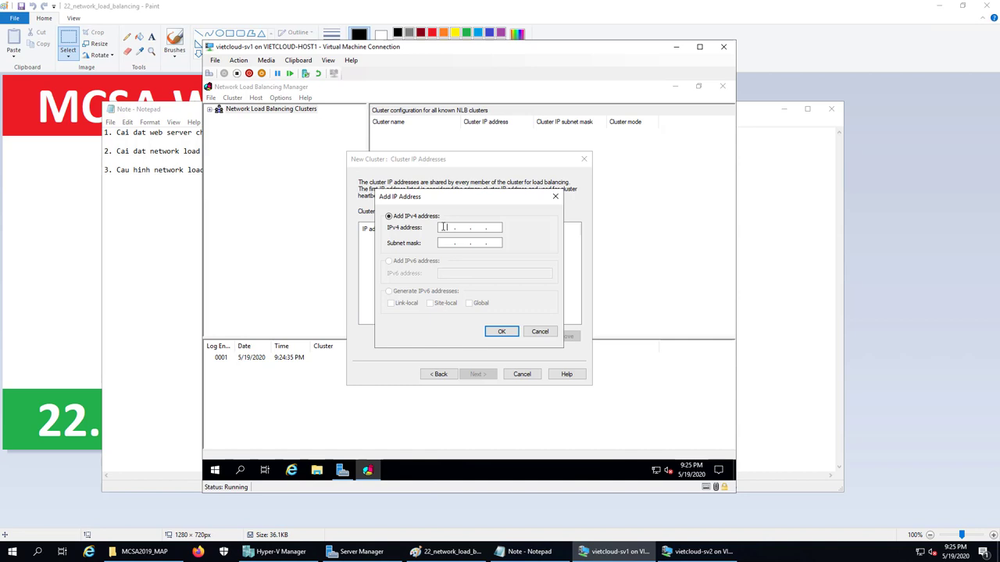
pyautogui.write('192 . 168 . 254 . 200')
pyautogui.click(448, 245)
pyautogui.moveTo(500, 227); pyautogui.dragTo(490, 227)
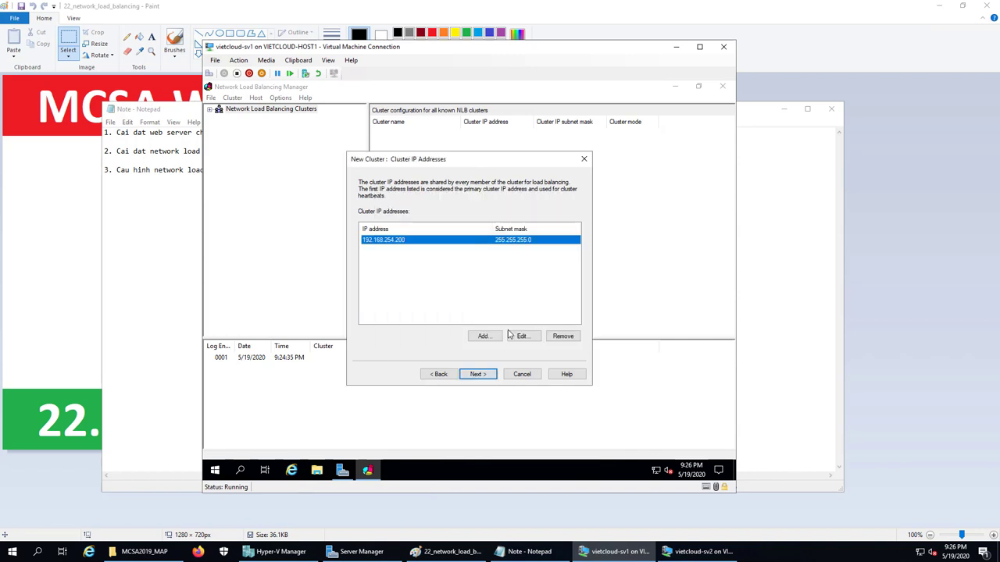
pyautogui.click(504, 331)
pyautogui.click(489, 374)
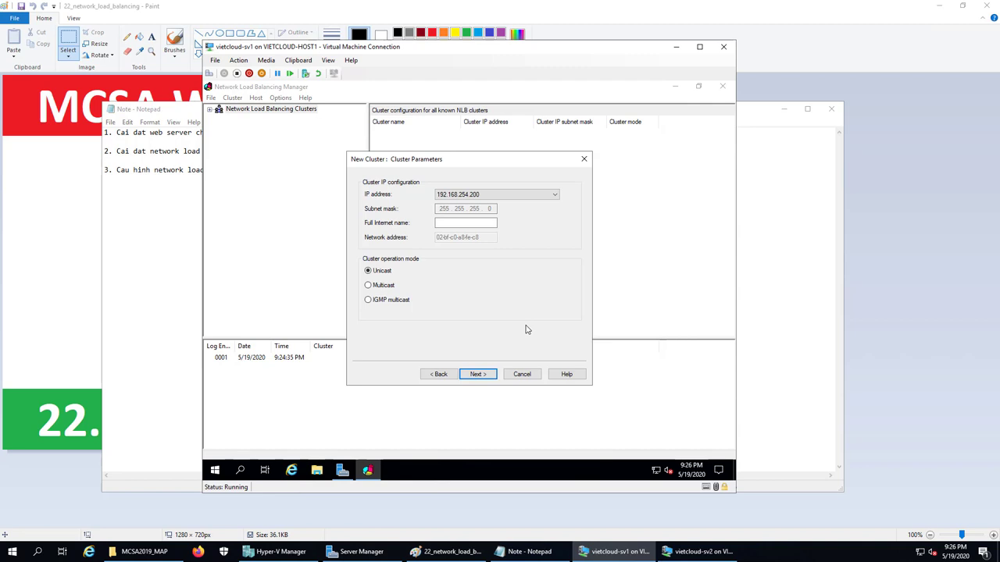
pyautogui.click(457, 223)
pyautogui.write('www.vietcloud.vn')
pyautogui.click(489, 375)
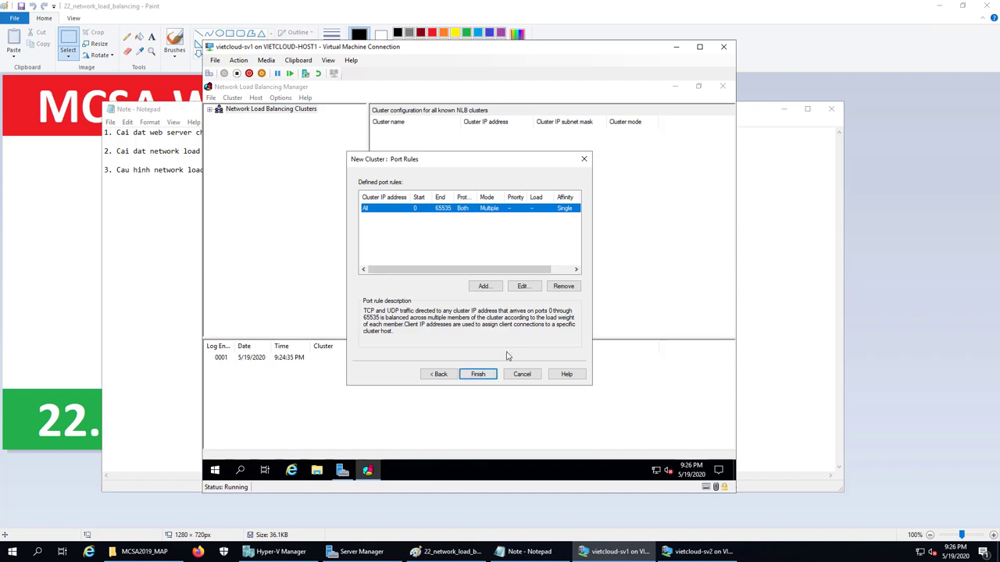
# Step: Restrict the default port rule to ports 80 through 80, keeping both protocols and single affinity, and finish creating the cluster
pyautogui.click(523, 285)
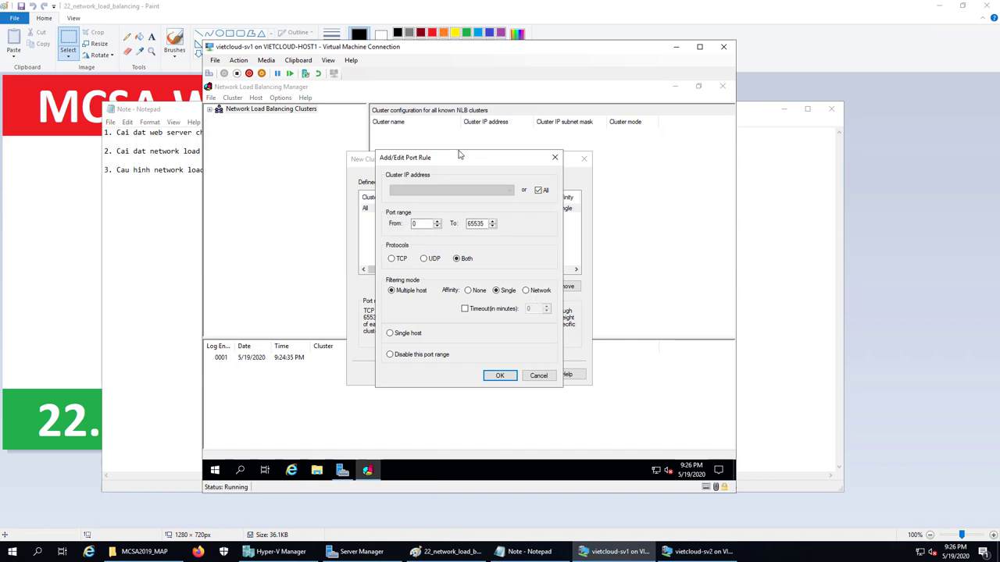
pyautogui.doubleClick(414, 225)
pyautogui.write('80')
pyautogui.click(476, 224)
pyautogui.doubleClick(476, 224)
pyautogui.write('80')
pyautogui.doubleClick(478, 224)
pyautogui.click(501, 376)
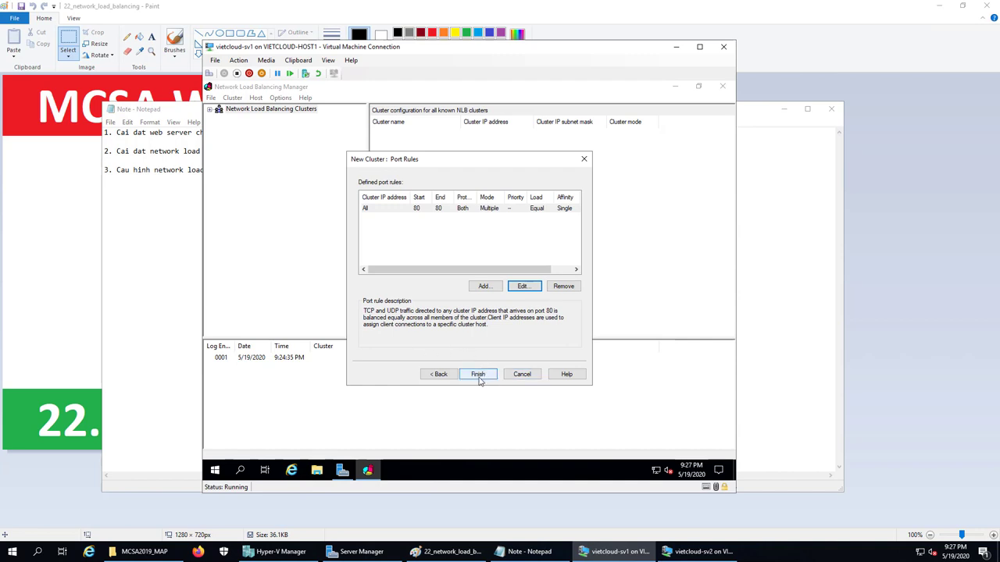
pyautogui.click(478, 375)
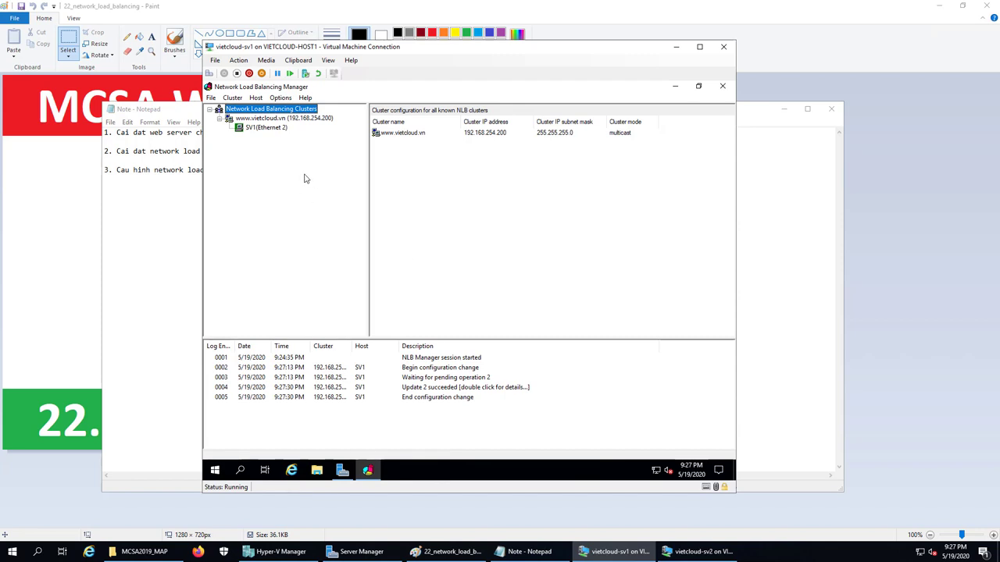
pyautogui.click(266, 128)
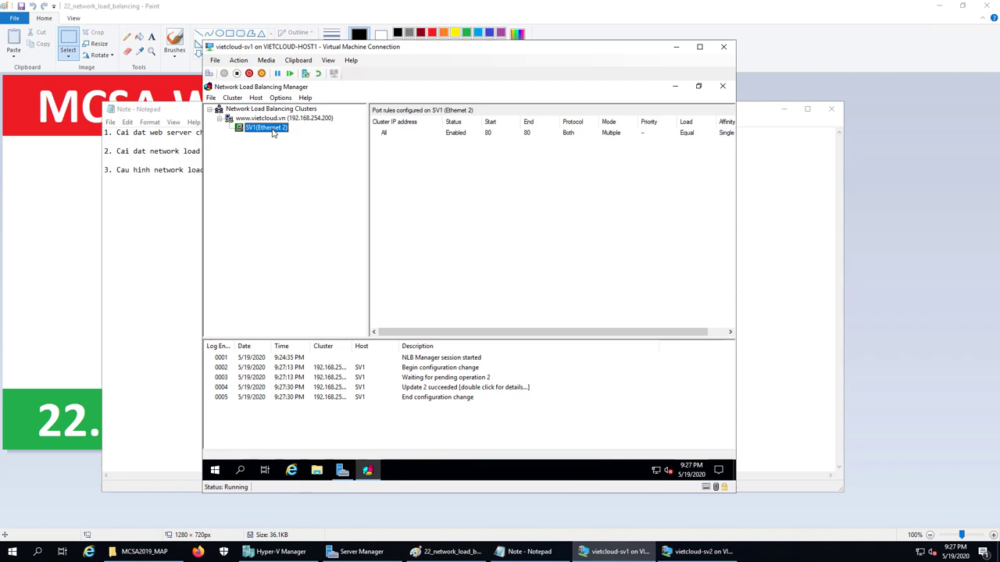
pyautogui.click(271, 119)
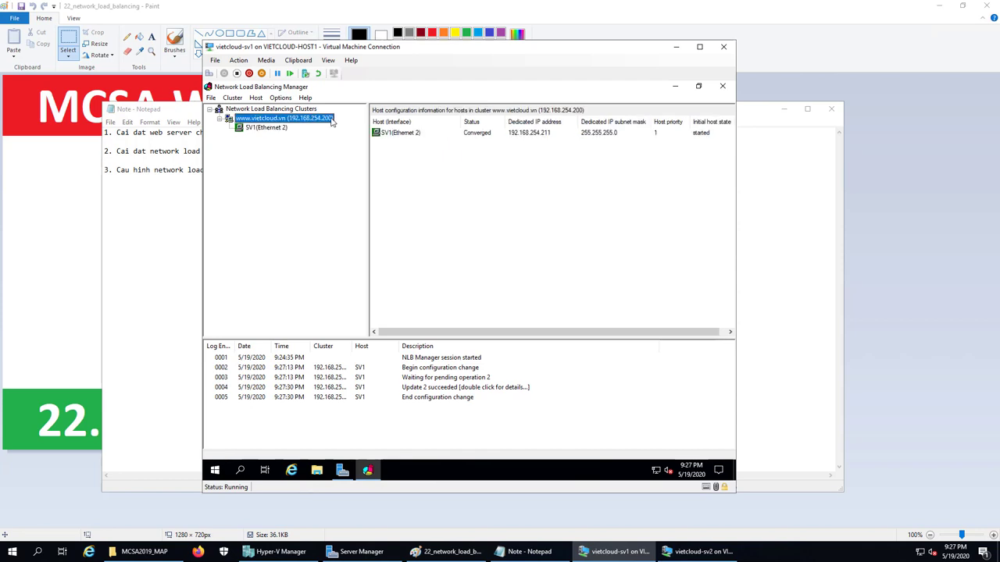
pyautogui.rightClick(309, 121)
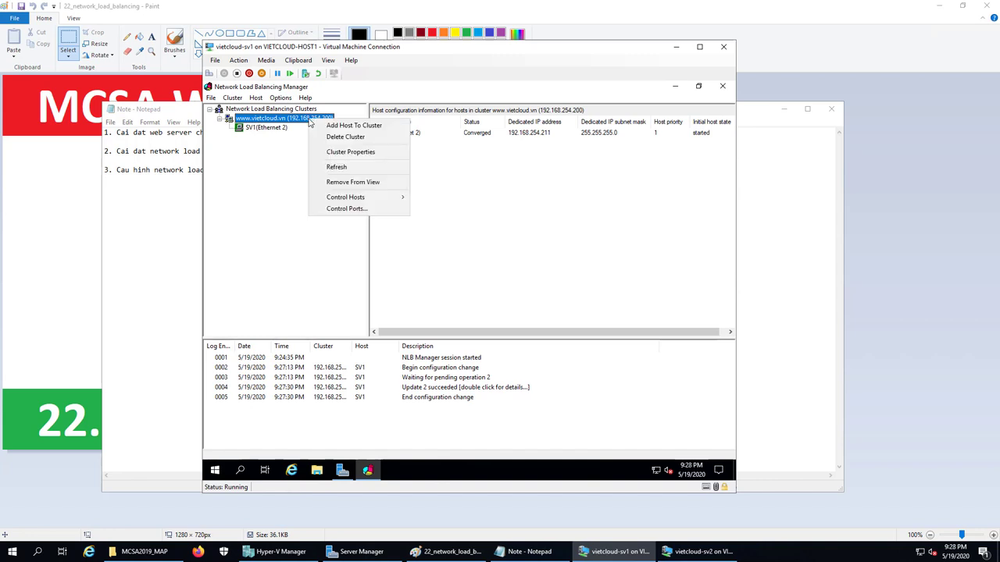
pyautogui.click(373, 127)
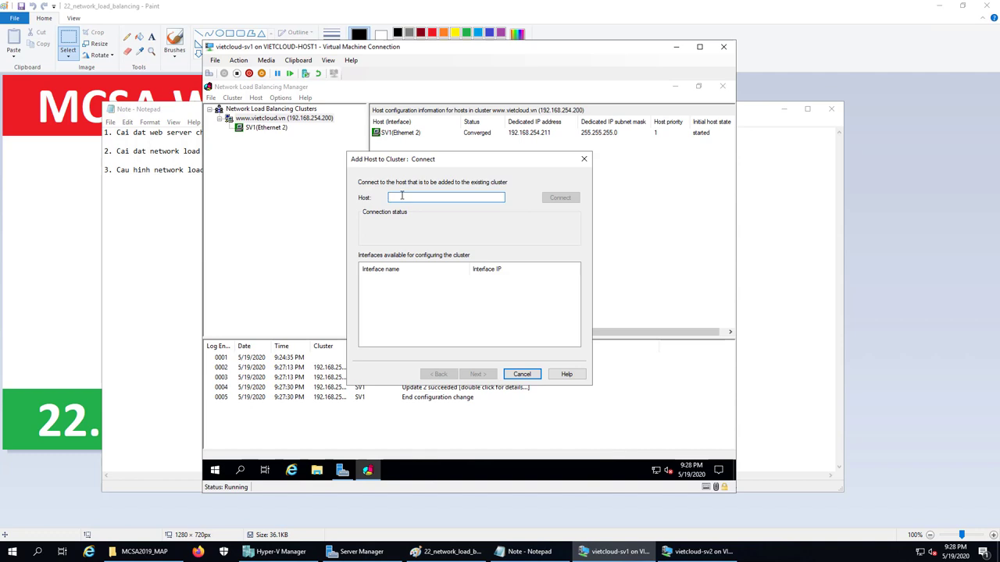
pyautogui.write('192.')
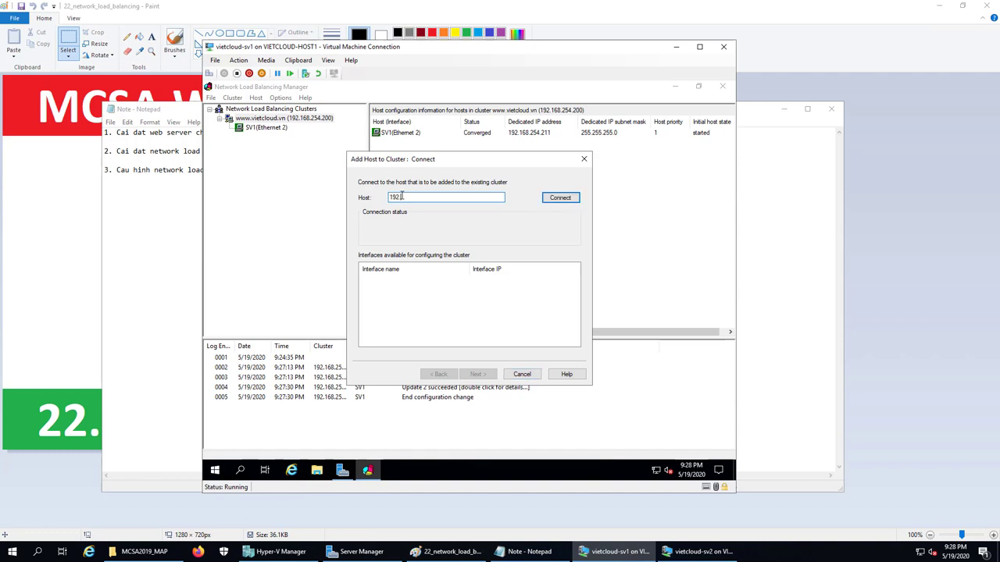
pyautogui.write('168.254.212')
pyautogui.click(560, 202)
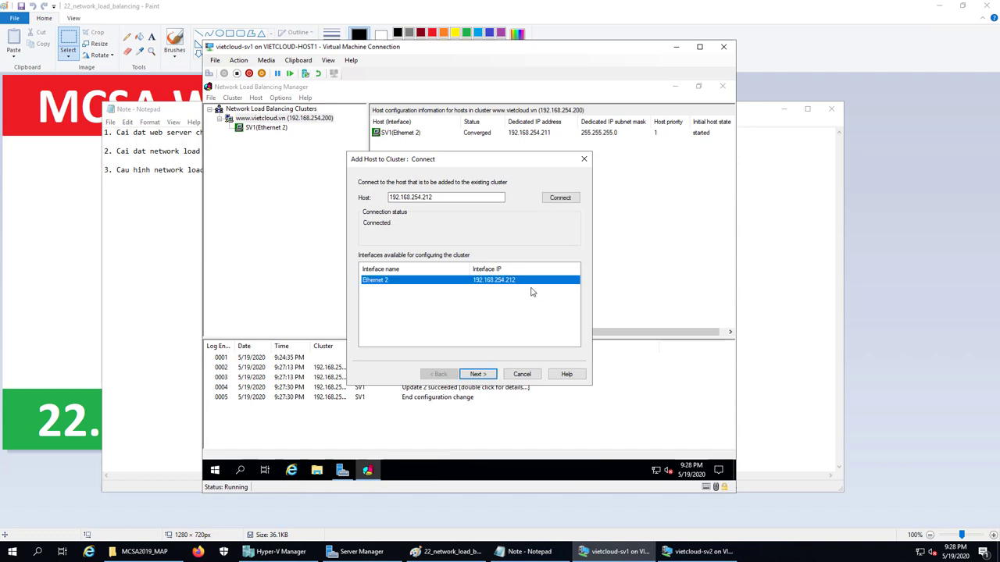
pyautogui.click(491, 376)
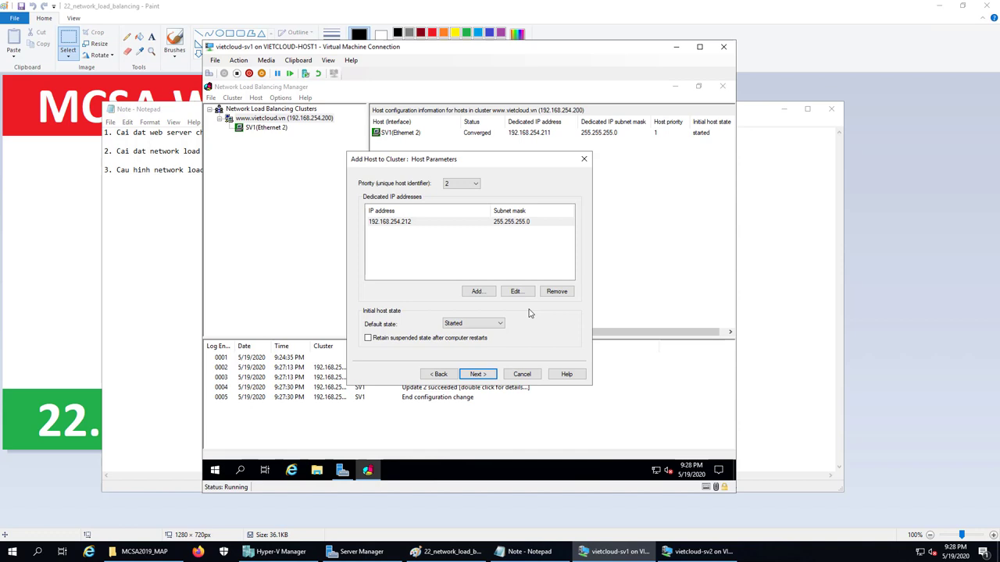
pyautogui.click(478, 375)
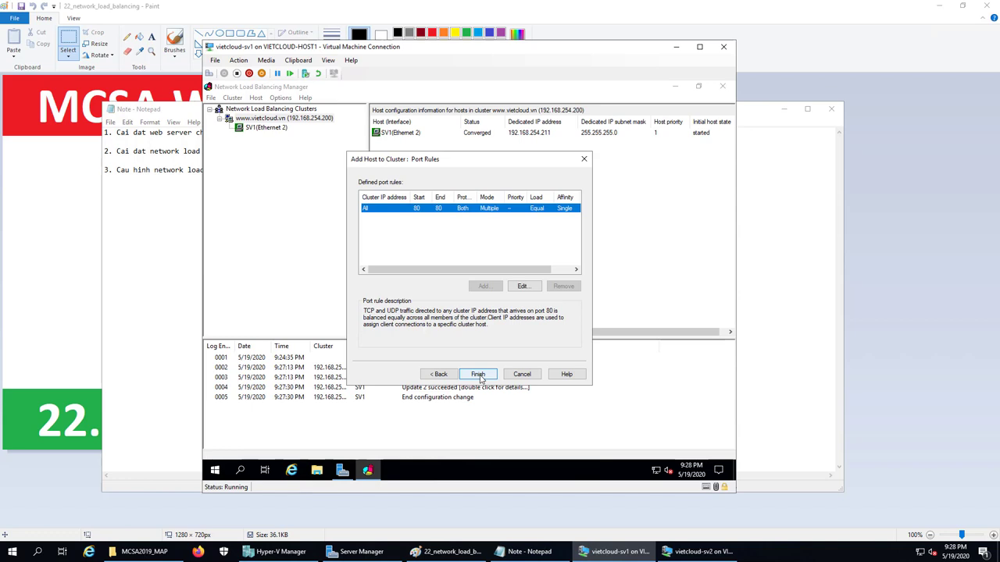
pyautogui.click(478, 375)
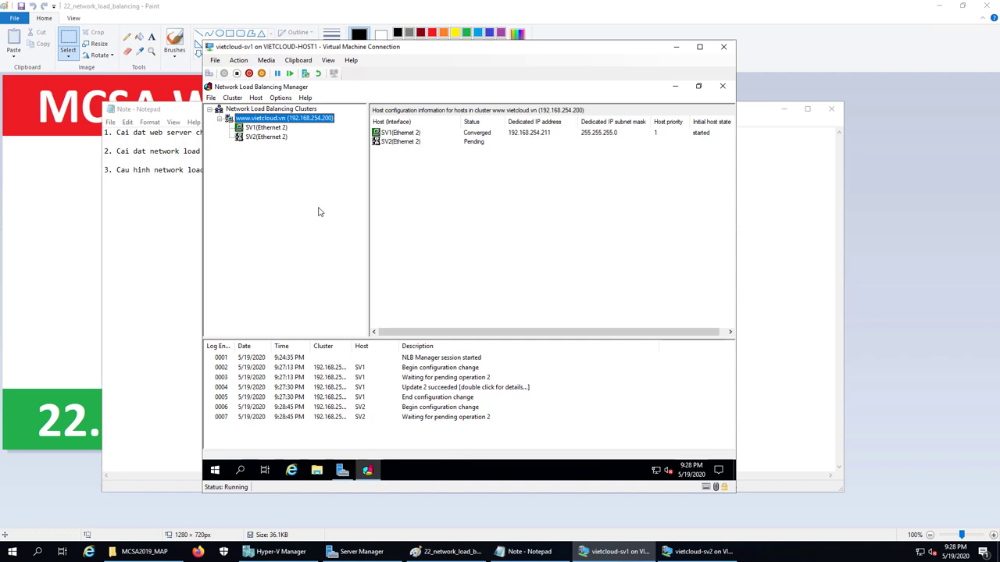
# Step: Check the port rules configured on the SV2 and SV1 hosts of the cluster
pyautogui.click(264, 138)
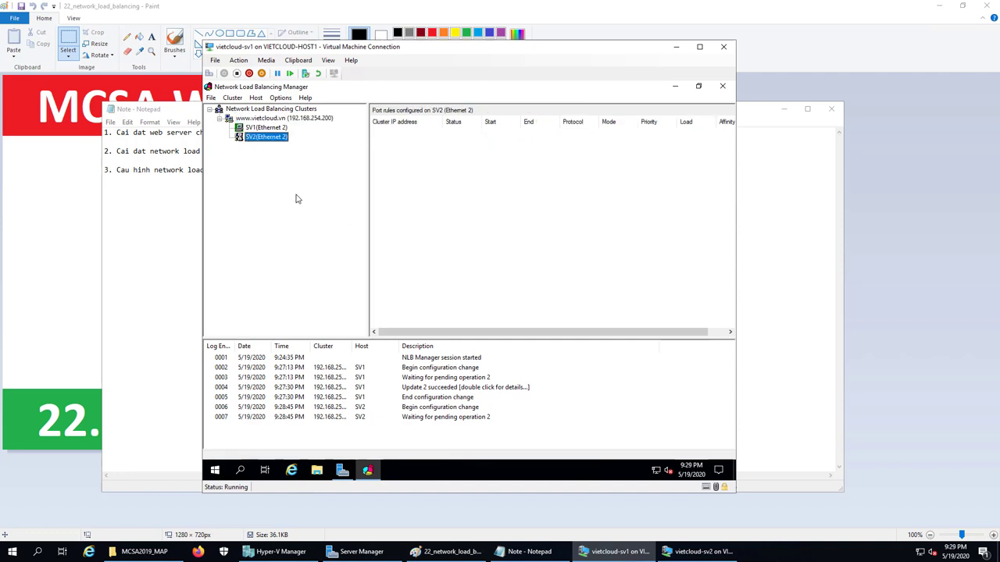
pyautogui.click(268, 137)
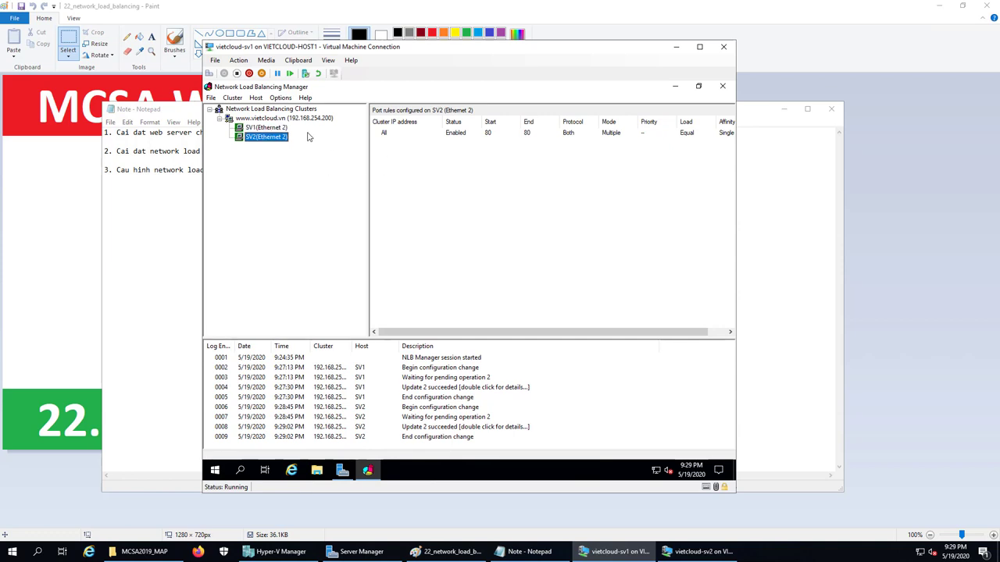
pyautogui.click(272, 129)
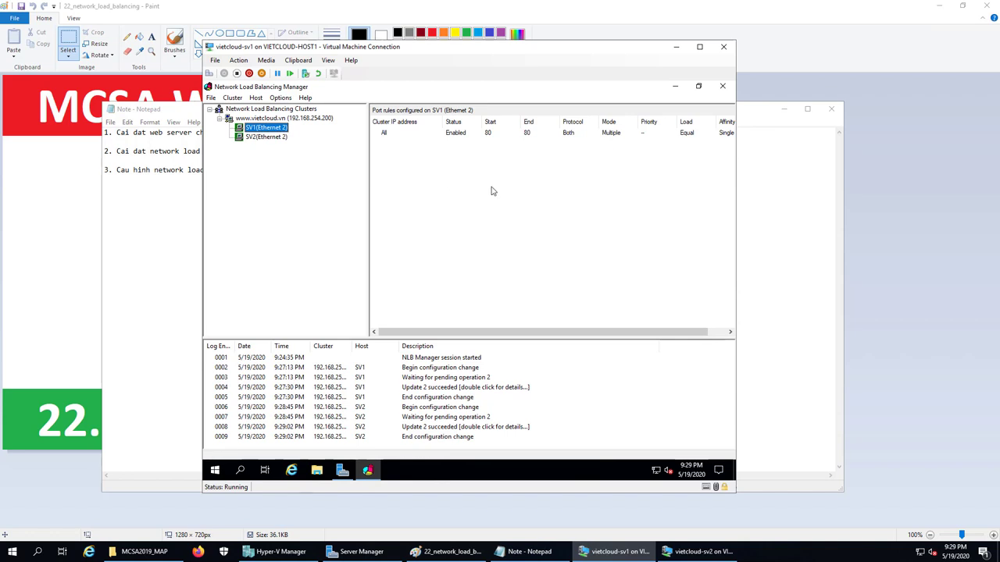
# Step: Run ipconfig in a Command Prompt on sv1 and examine the IPv4 addresses of its Ethernet 2 adapter
pyautogui.rightClick(220, 472)
pyautogui.click(249, 420)
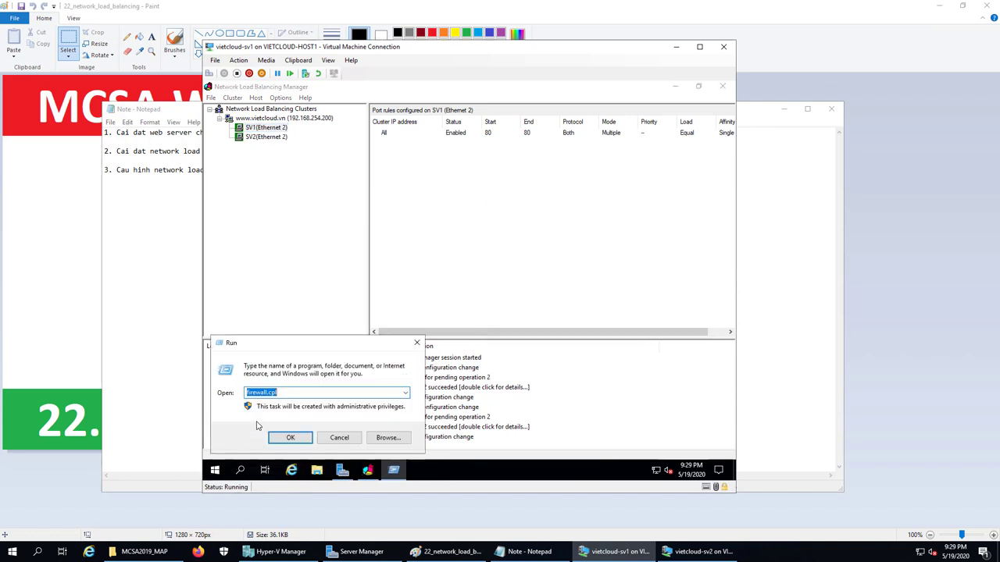
pyautogui.write('cmd')
pyautogui.press('Return')
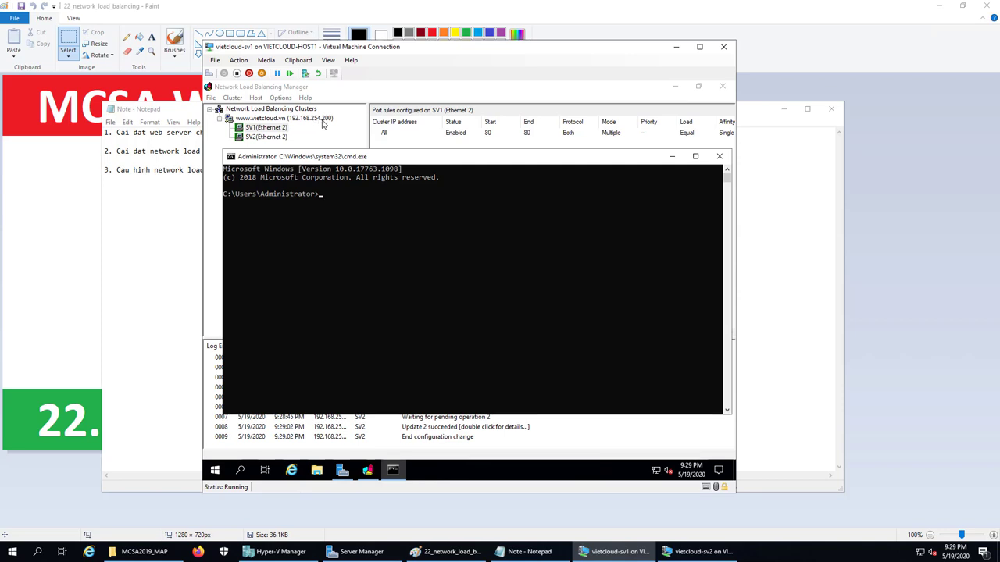
pyautogui.click(345, 194)
pyautogui.write('ipconfig')
pyautogui.press('Return')
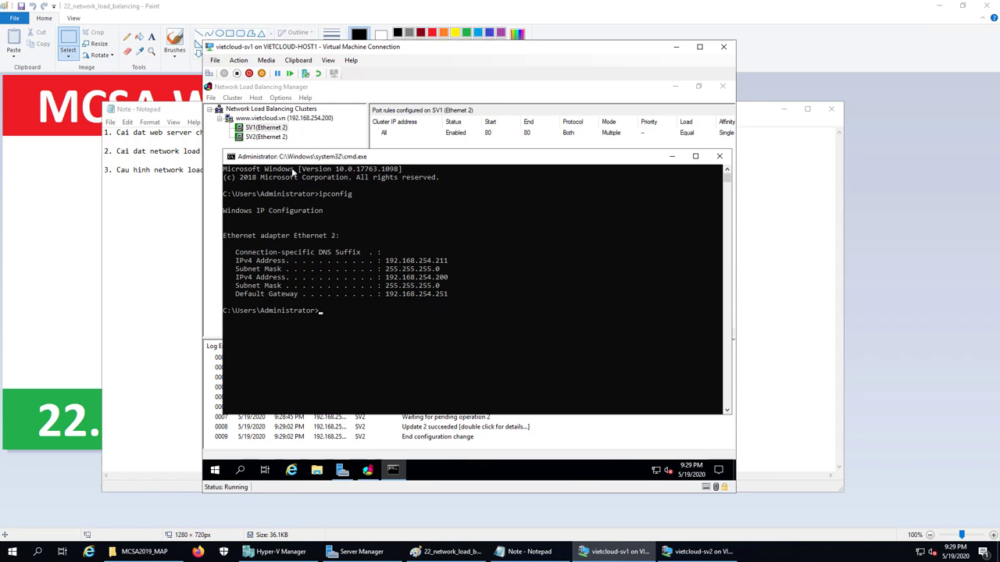
pyautogui.moveTo(435, 261); pyautogui.dragTo(447, 267)
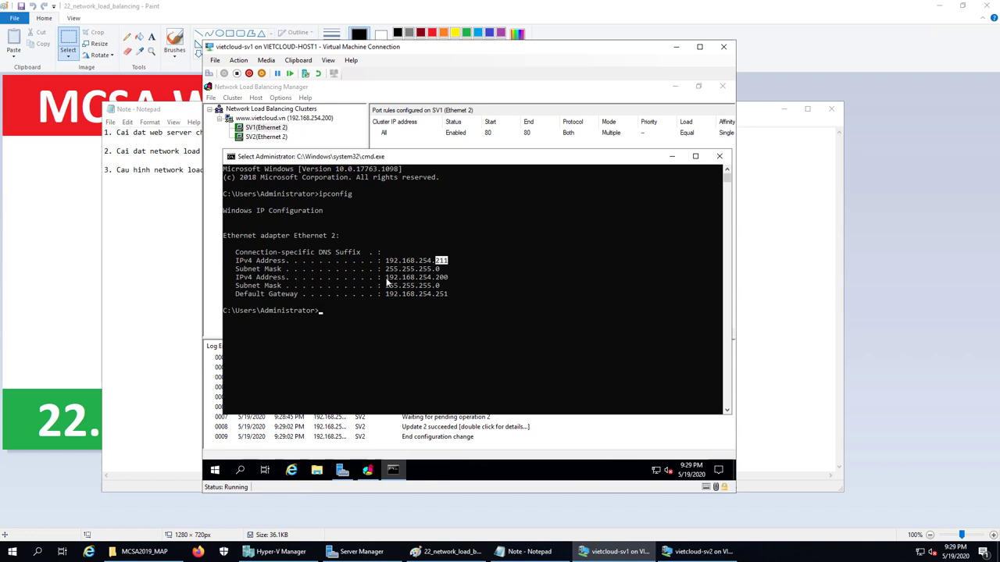
pyautogui.moveTo(385, 277); pyautogui.dragTo(448, 280)
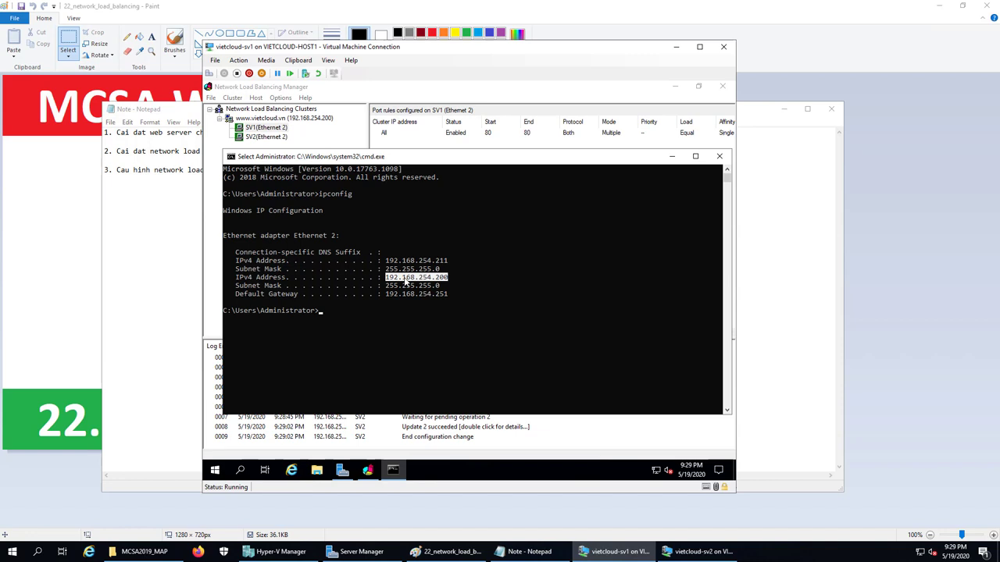
pyautogui.click(448, 278)
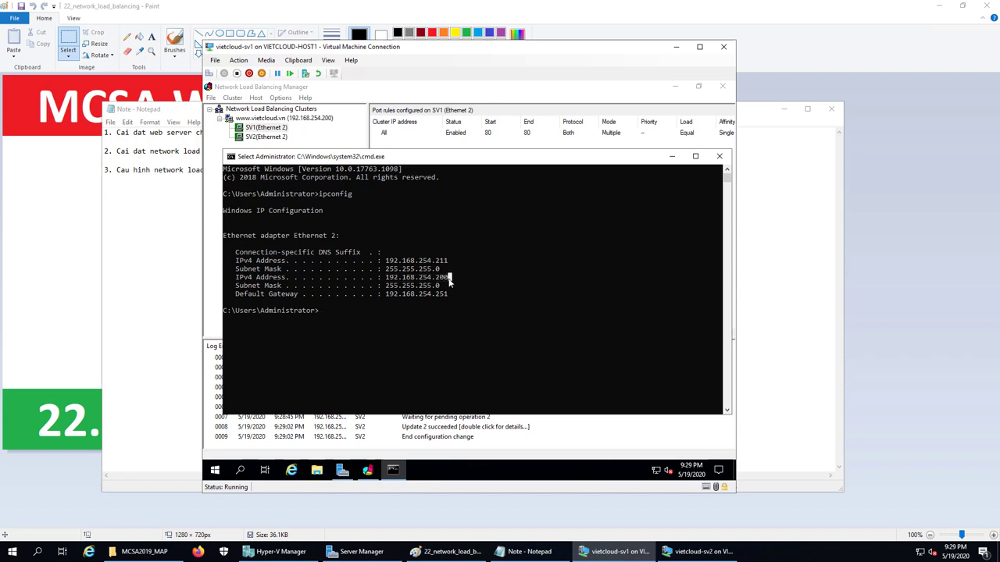
# Step: Switch to sv2, run ipconfig in a Command Prompt and examine the IPv4 addresses of its Ethernet 2 adapter
pyautogui.click(676, 47)
pyautogui.click(686, 553)
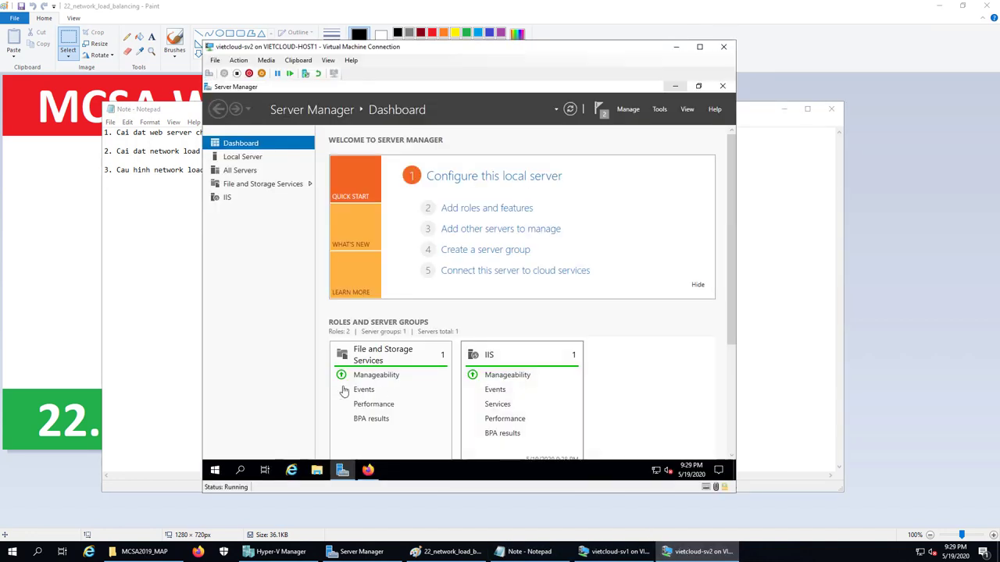
pyautogui.rightClick(215, 470)
pyautogui.click(247, 423)
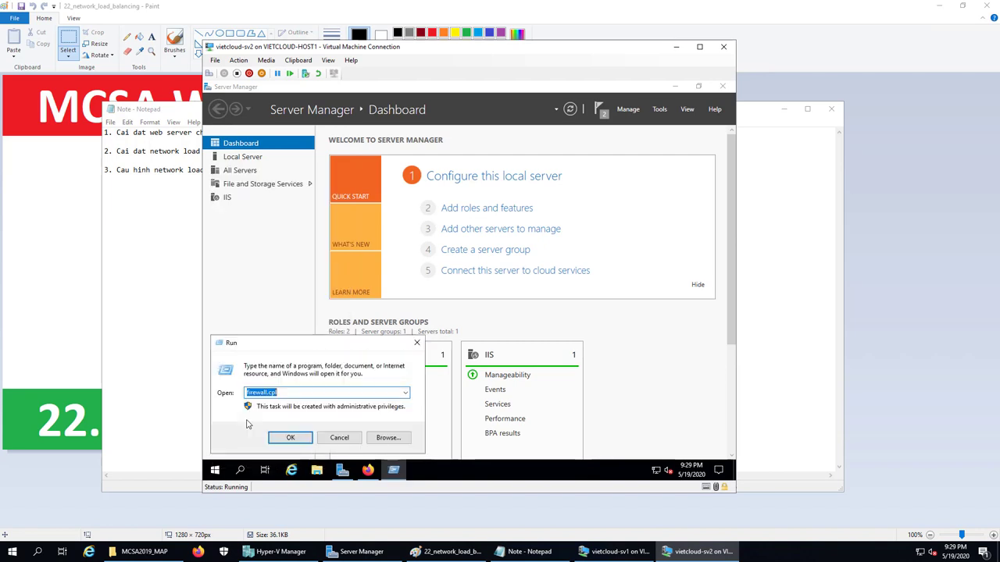
pyautogui.press('Return')
pyautogui.write('ipconfig')
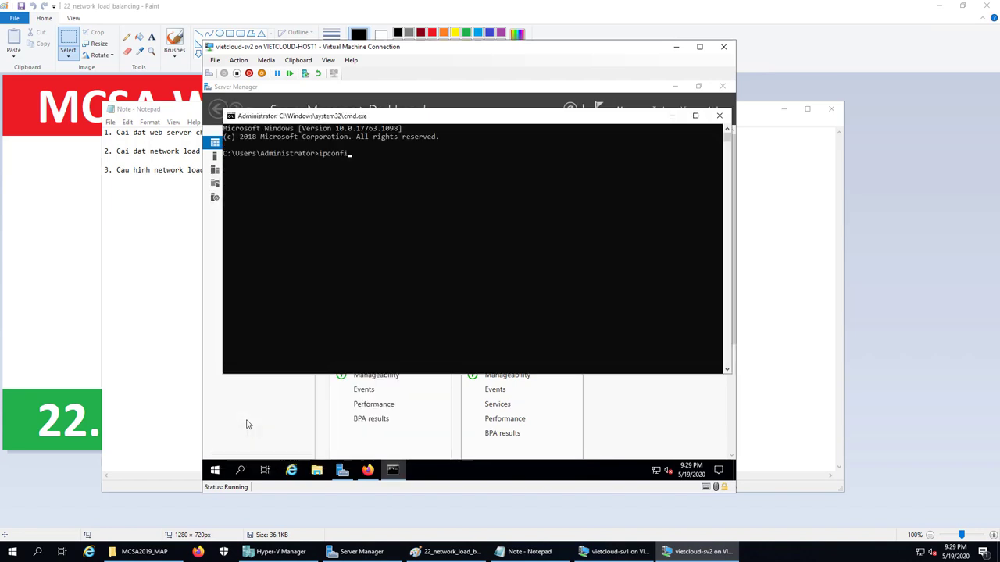
pyautogui.press('Return')
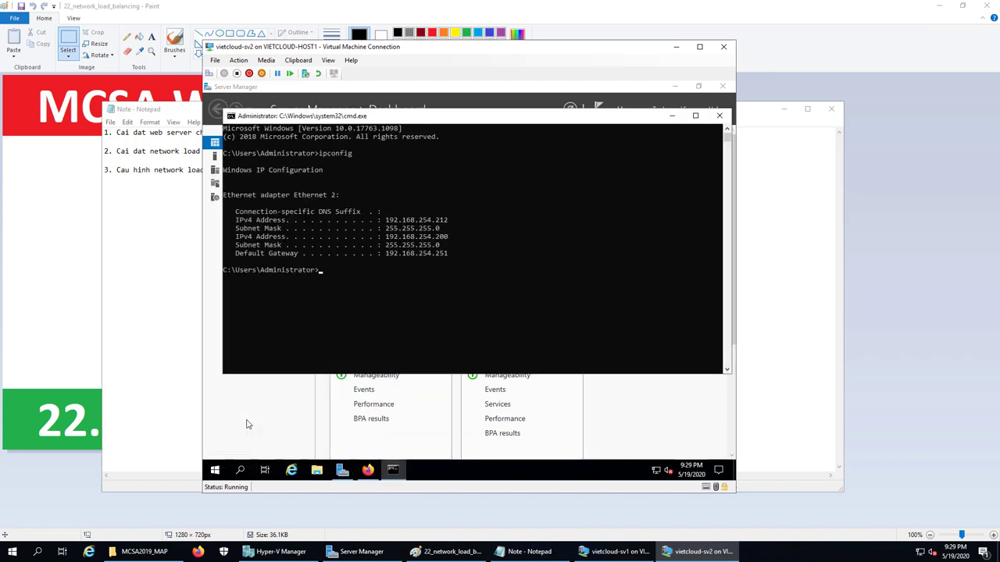
pyautogui.click(449, 221)
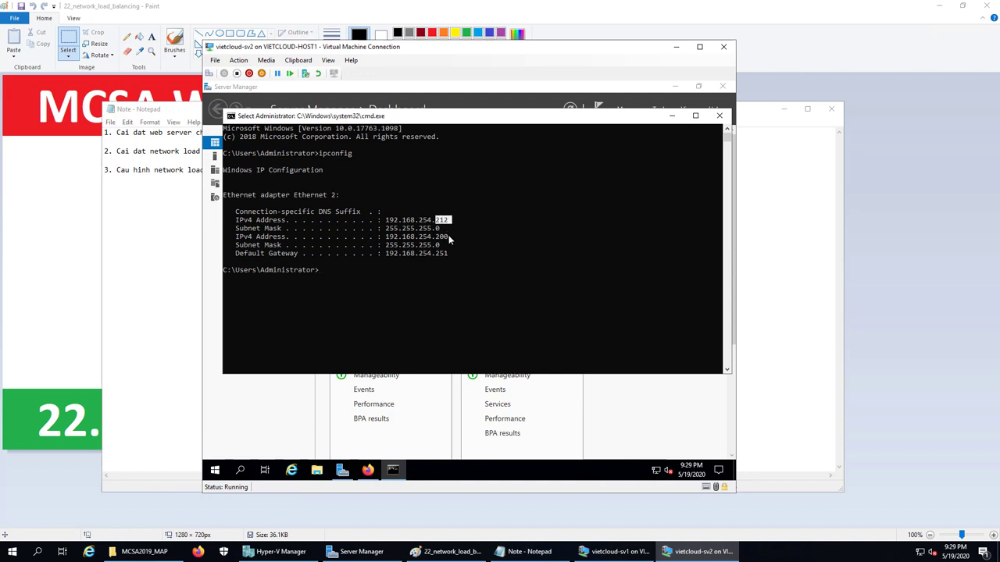
pyautogui.moveTo(450, 237); pyautogui.dragTo(382, 239)
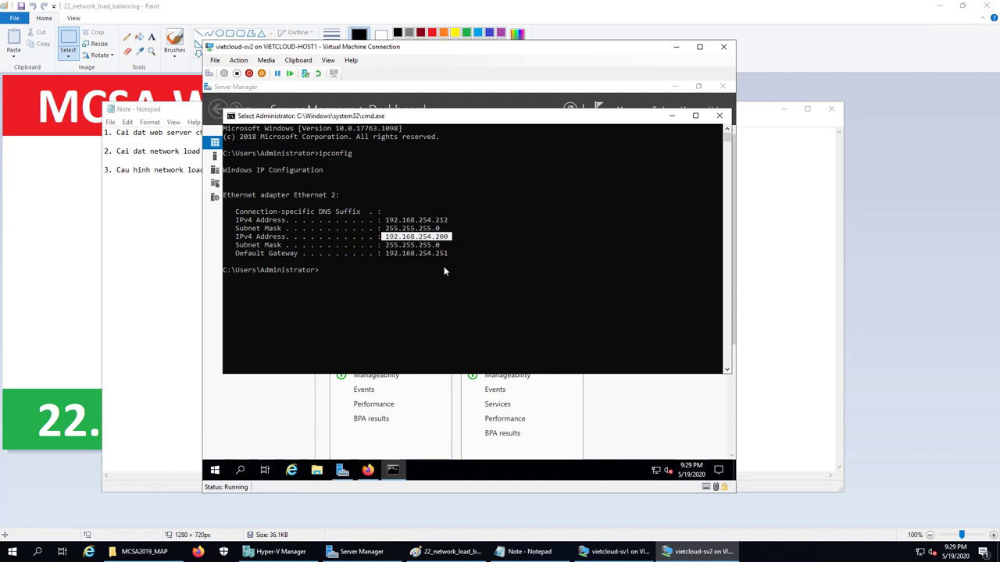
# Step: Return to the Note file in Notepad and add the line "4. Kiem tra ket qua."
pyautogui.click(677, 47)
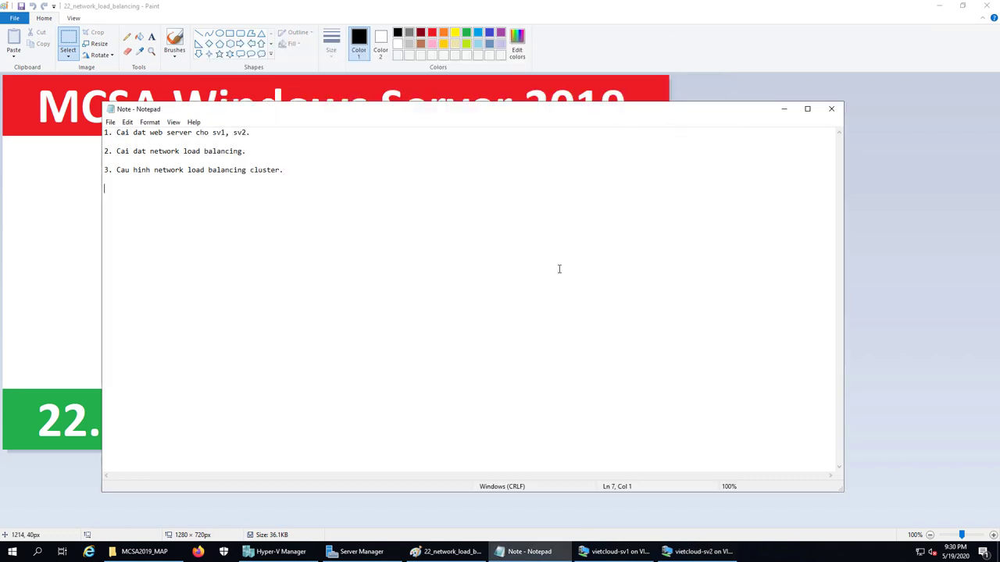
pyautogui.write('4.')
pyautogui.write('Kiem tra ket que')
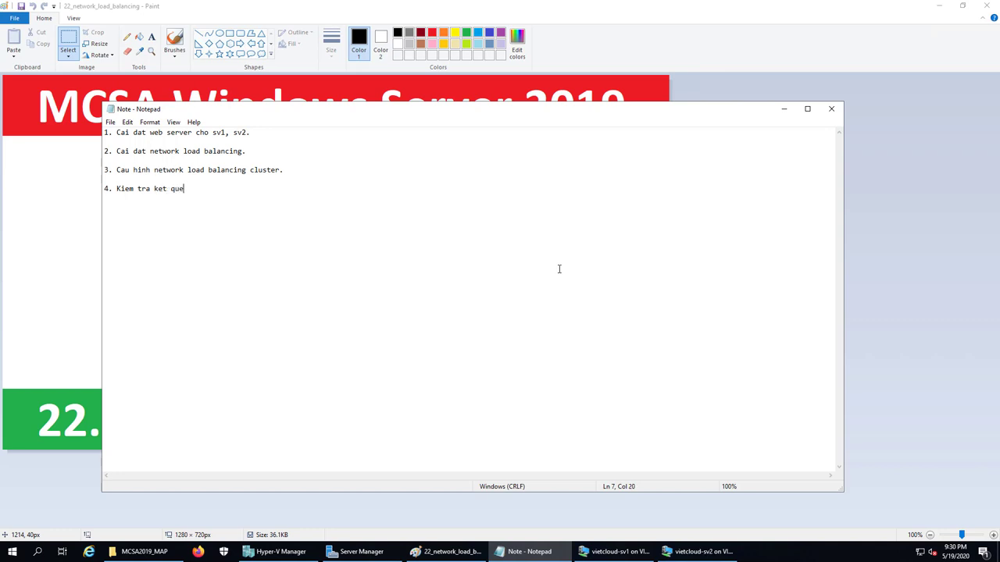
pyautogui.press('BackSpace')
pyautogui.write('a.')
# Step: Switch to Hyper-V Manager and open a connection to the vietcloud-pc2 virtual machine
pyautogui.click(278, 551)
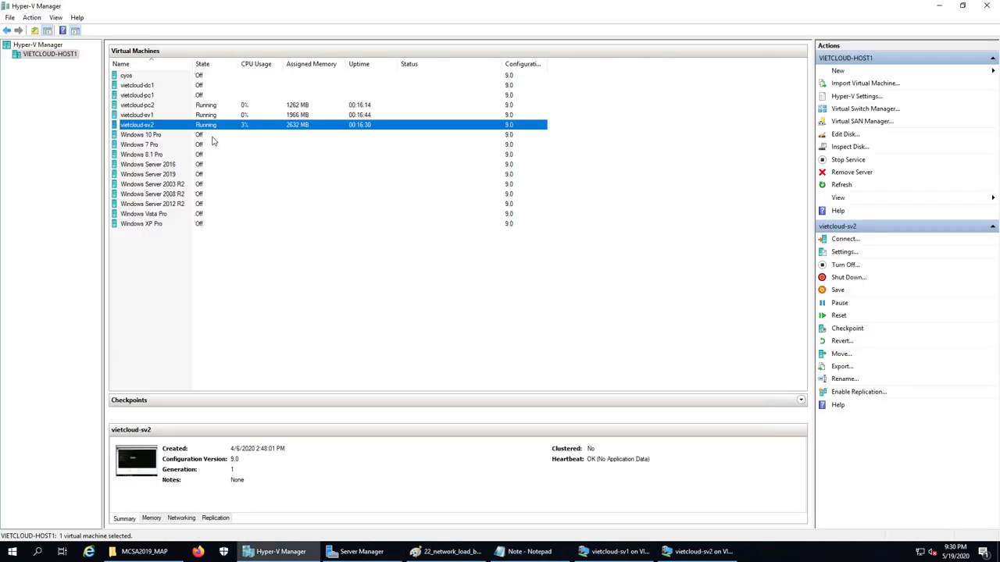
pyautogui.click(145, 107)
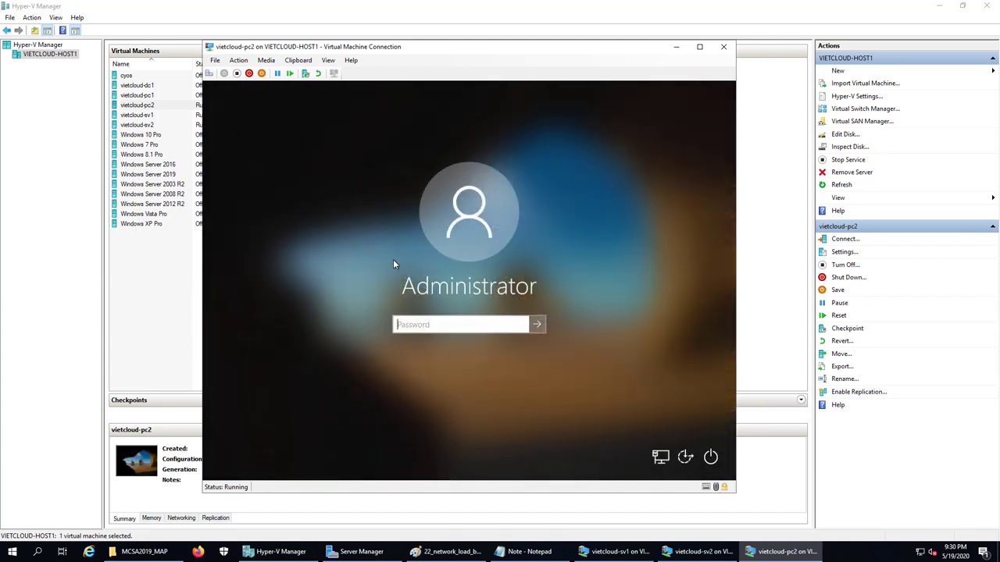
# Step: Sign in to pc2 with the Administrator account password and open Firefox, closing its privacy notice page
pyautogui.write('************')
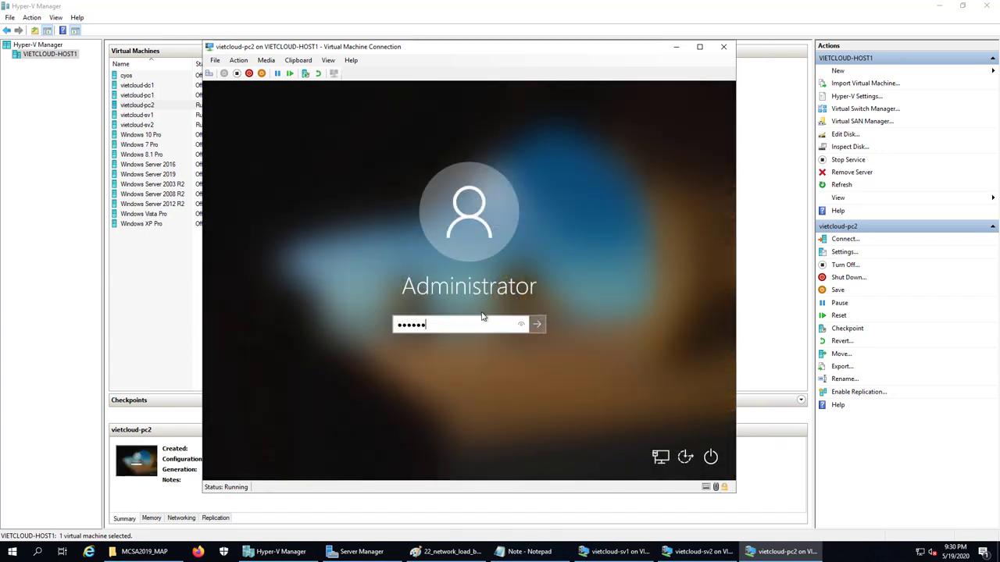
pyautogui.press('Return')
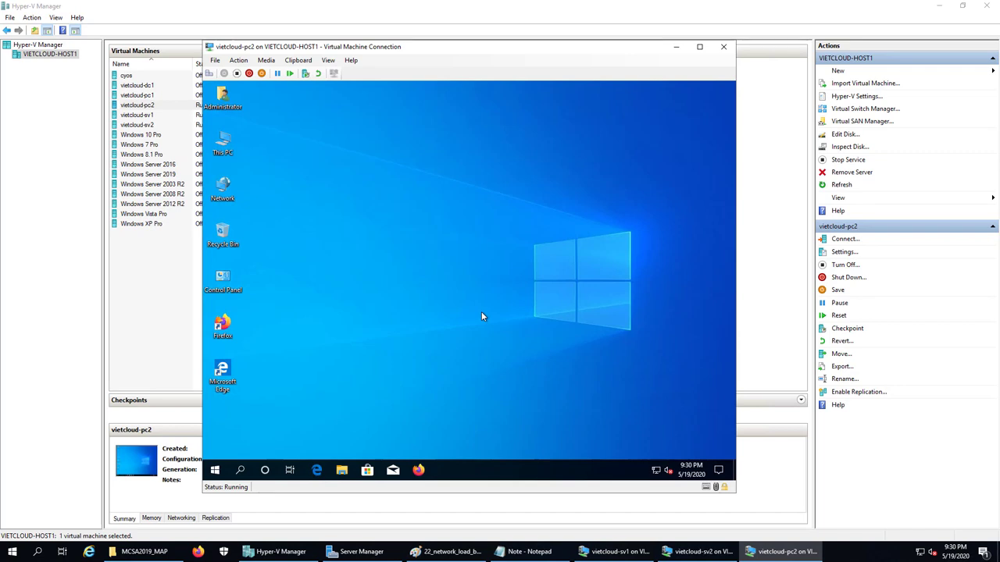
pyautogui.doubleClick(223, 326)
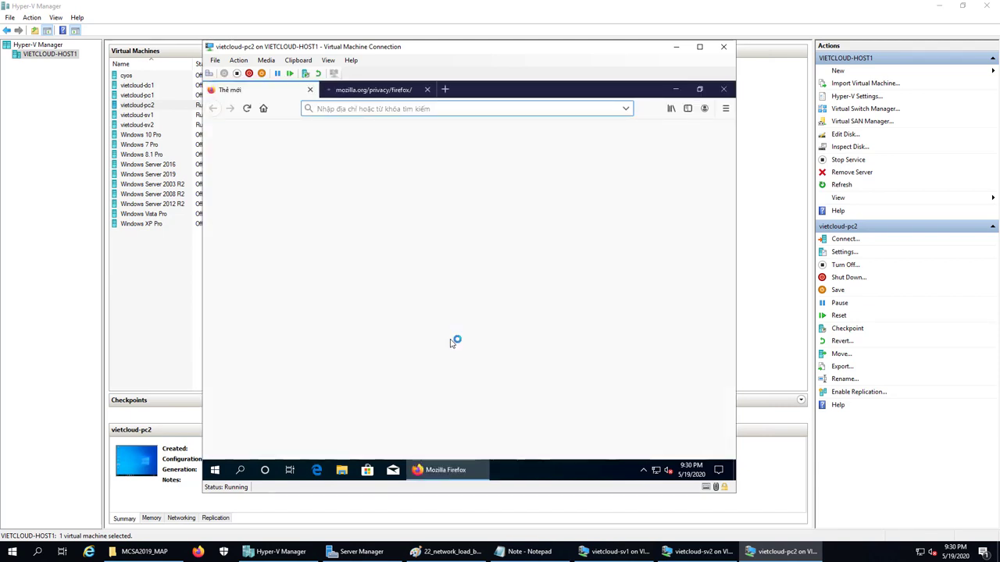
pyautogui.click(426, 89)
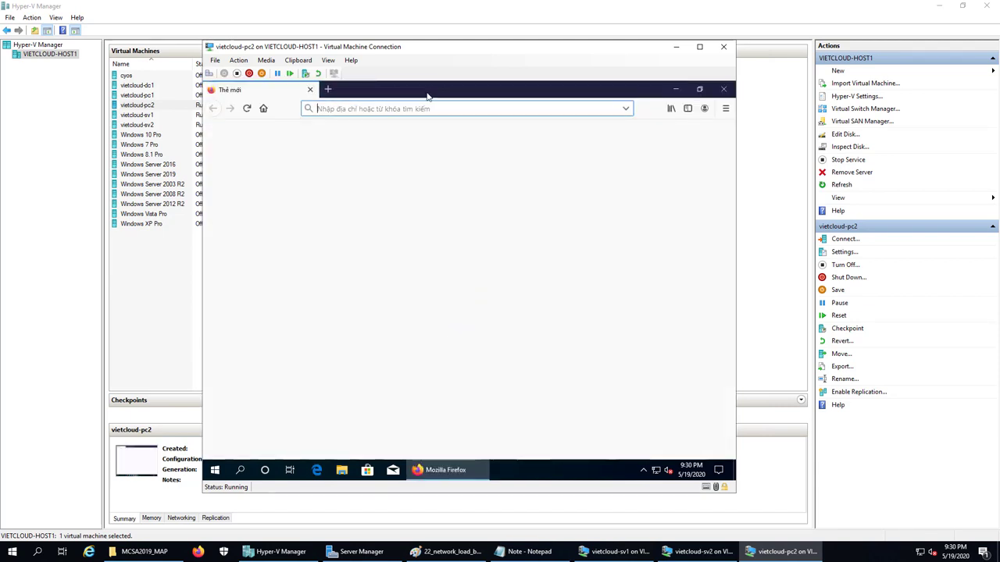
pyautogui.click(438, 128)
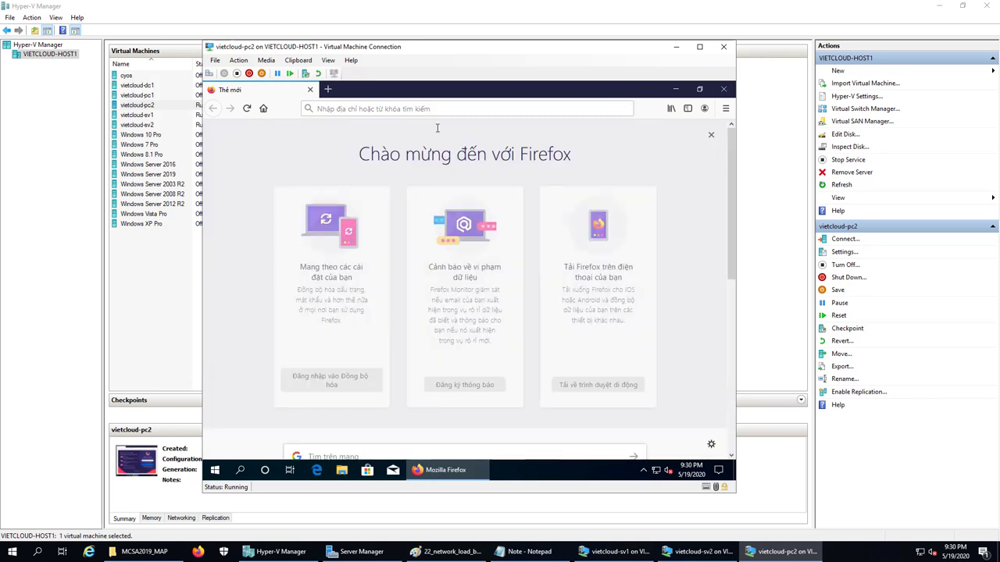
# Step: Browse to the cluster address 192.168.254.200 from pc2, check the web page and close Firefox
pyautogui.click(378, 109)
pyautogui.write('192')
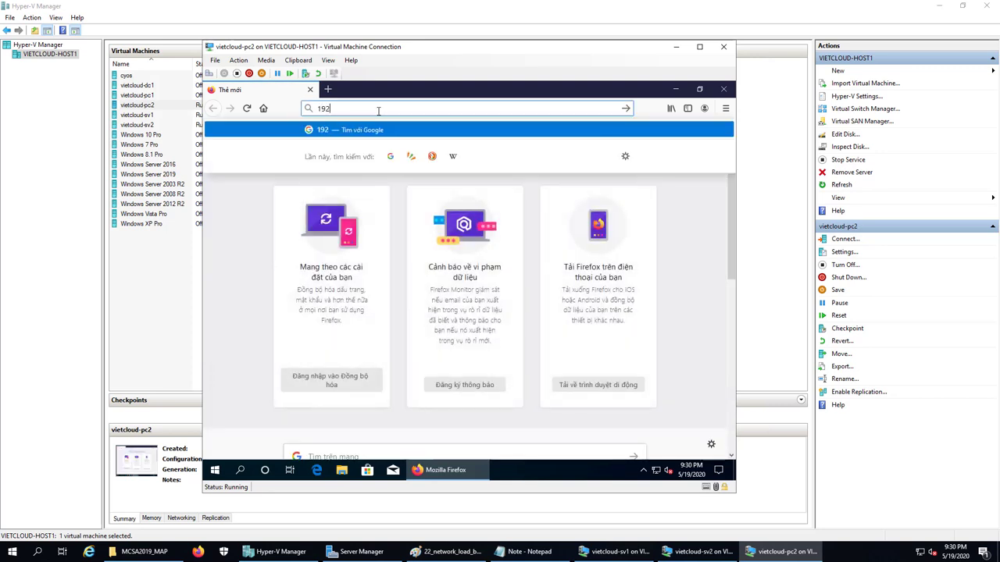
pyautogui.write('.168.254')
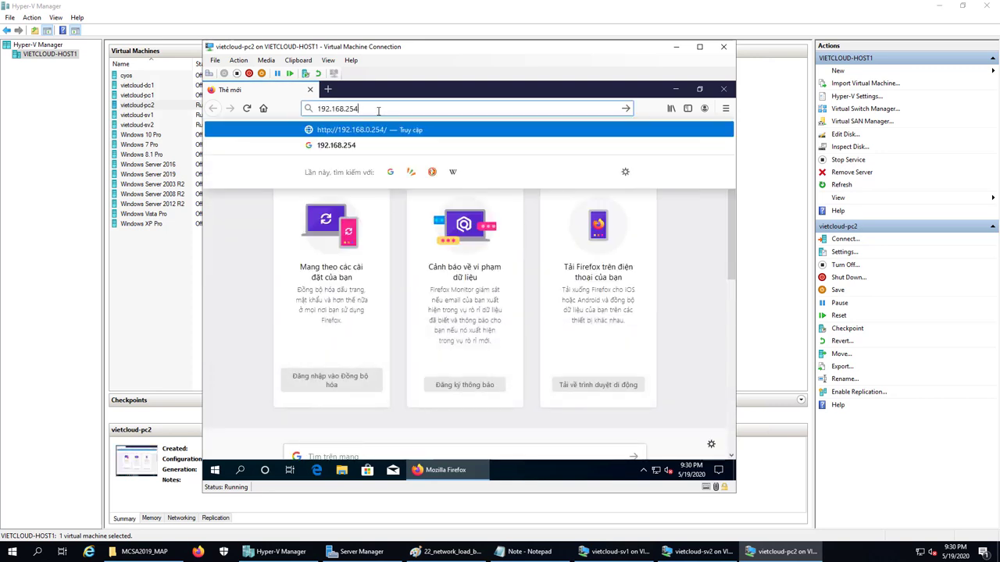
pyautogui.write('.200')
pyautogui.moveTo(378, 108); pyautogui.dragTo(361, 109)
pyautogui.click(398, 107)
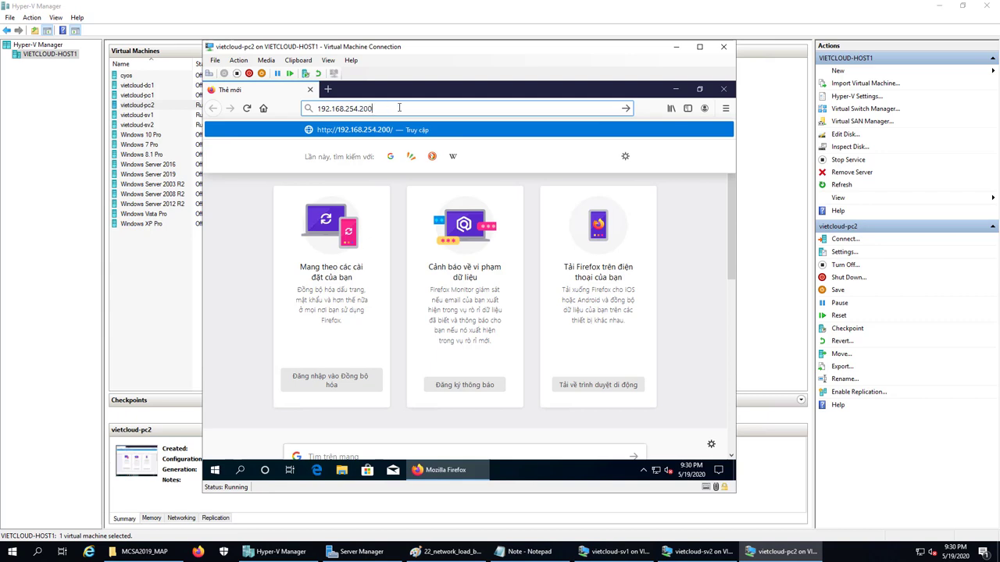
pyautogui.press('Return')
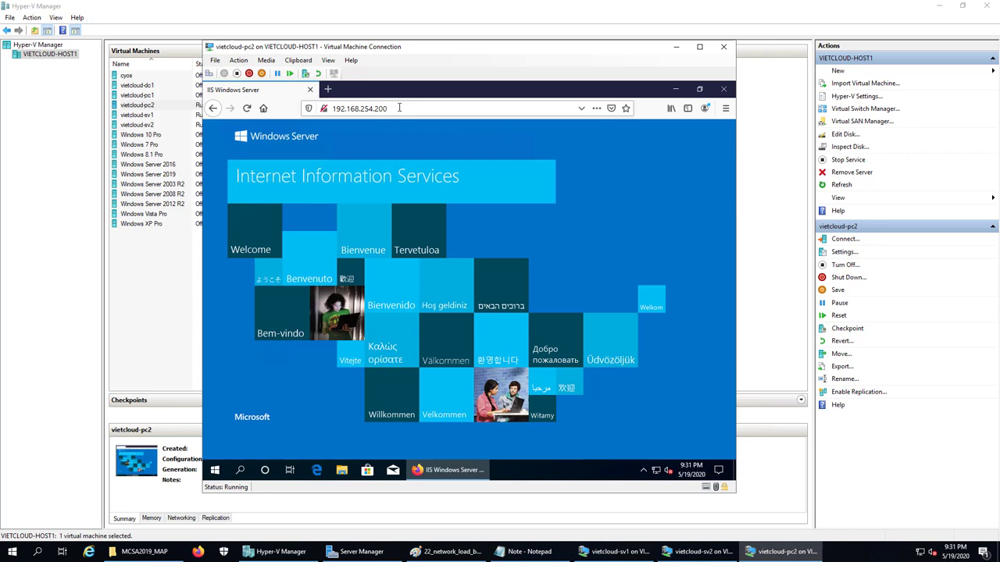
pyautogui.click(720, 91)
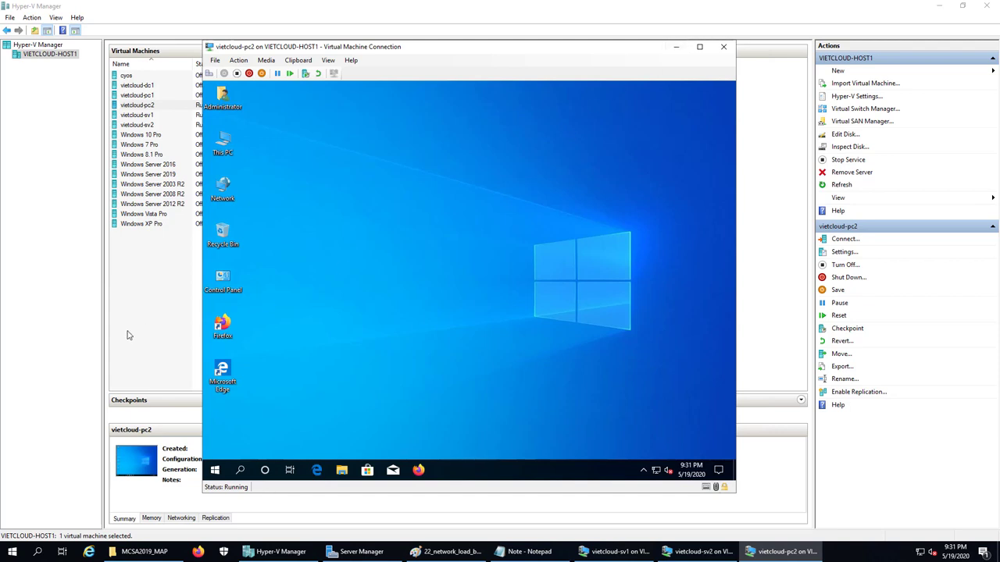
# Step: Shut down the vietcloud-sv1 server with the reason Other (Unplanned), close its connection window and check its state in Hyper-V Manager
pyautogui.click(144, 126)
pyautogui.click(147, 117)
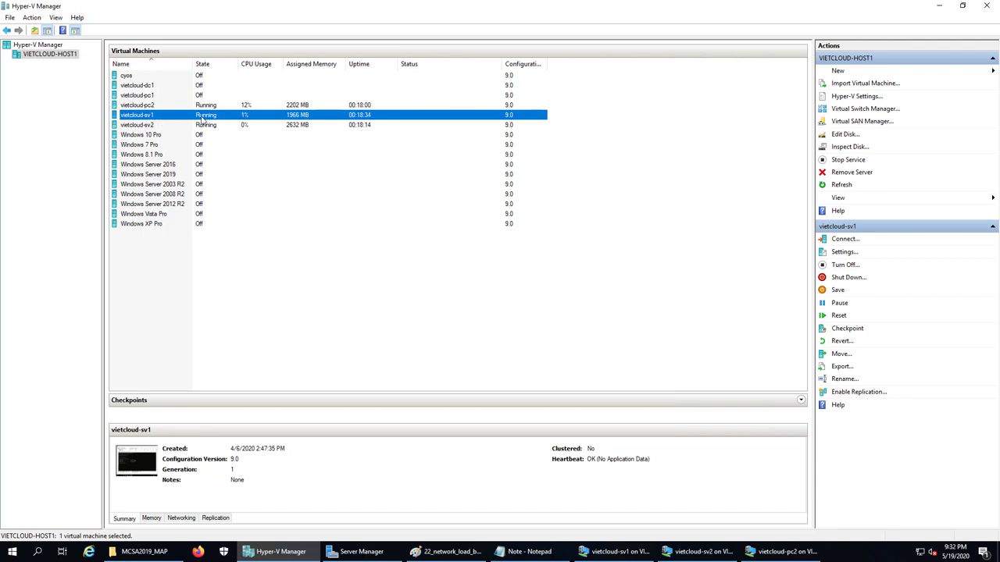
pyautogui.click(613, 551)
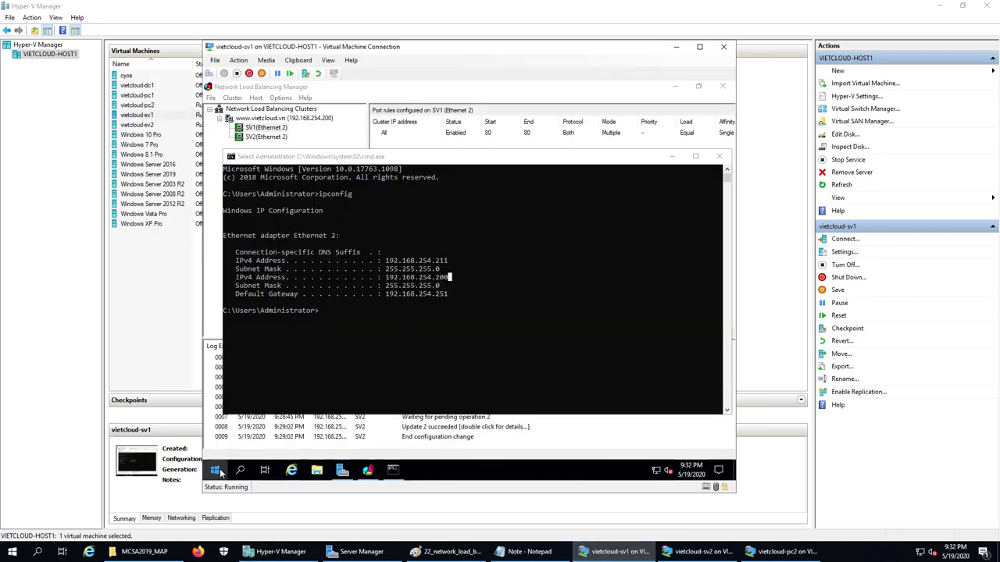
pyautogui.click(214, 469)
pyautogui.click(216, 449)
pyautogui.click(230, 403)
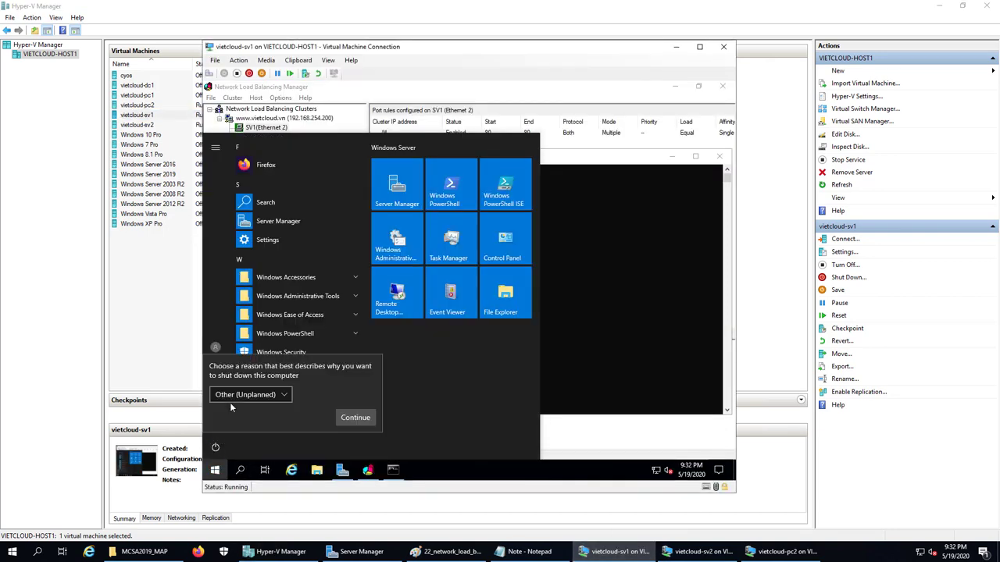
pyautogui.click(355, 419)
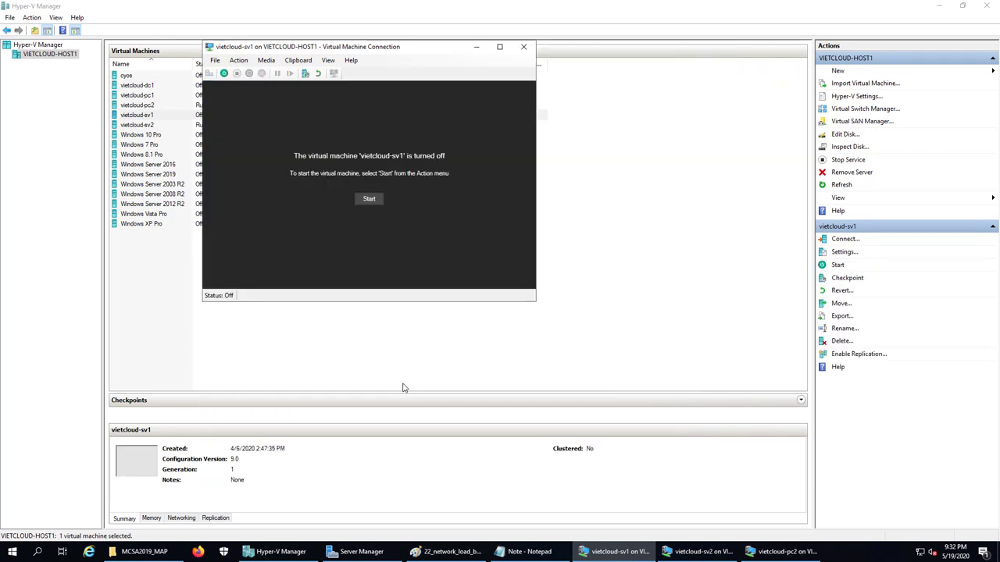
pyautogui.click(524, 47)
pyautogui.click(143, 125)
pyautogui.click(143, 115)
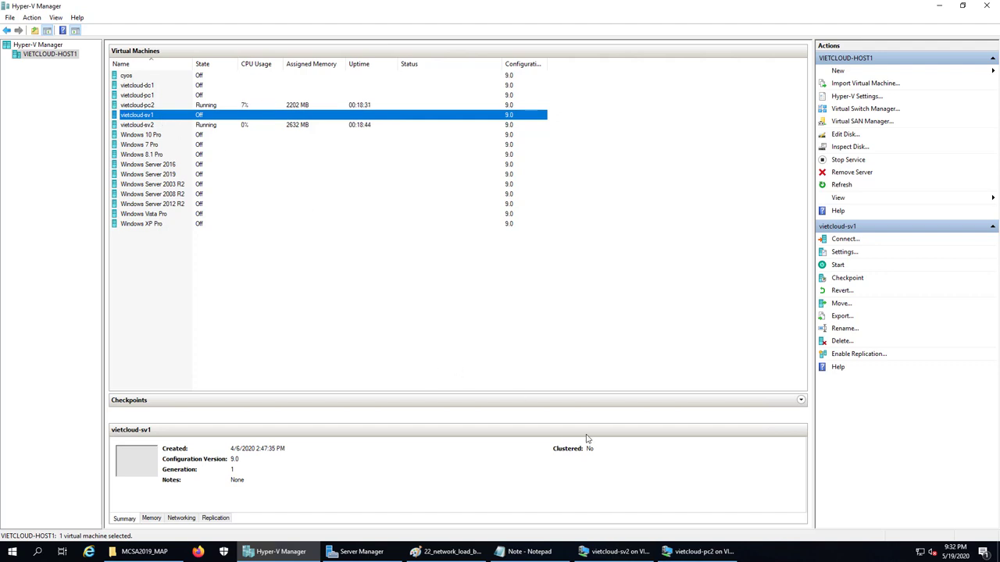
# Step: Return to pc2, reopen Firefox and load 192.168.254.200 to test the cluster with sv1 shut down
pyautogui.click(699, 551)
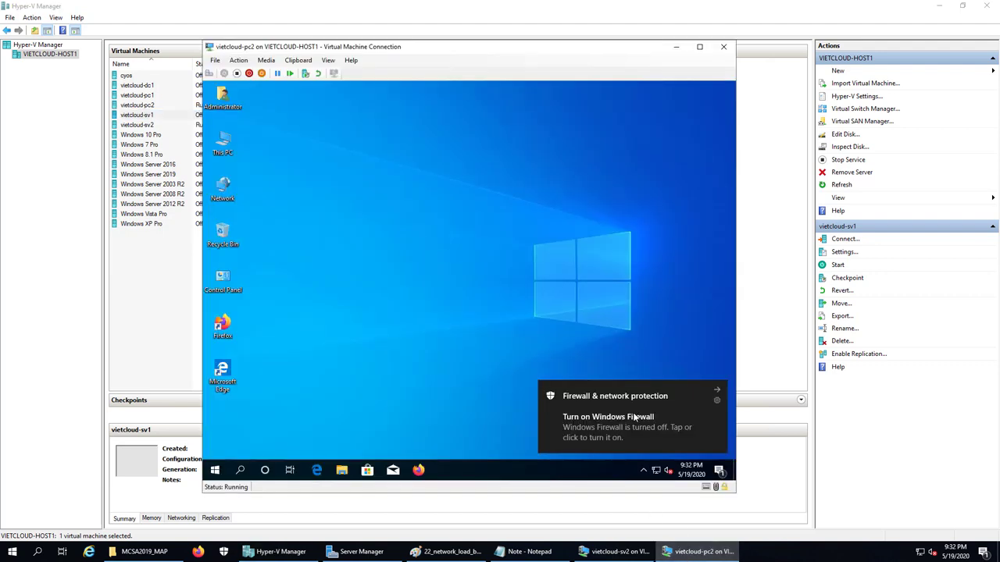
pyautogui.doubleClick(223, 327)
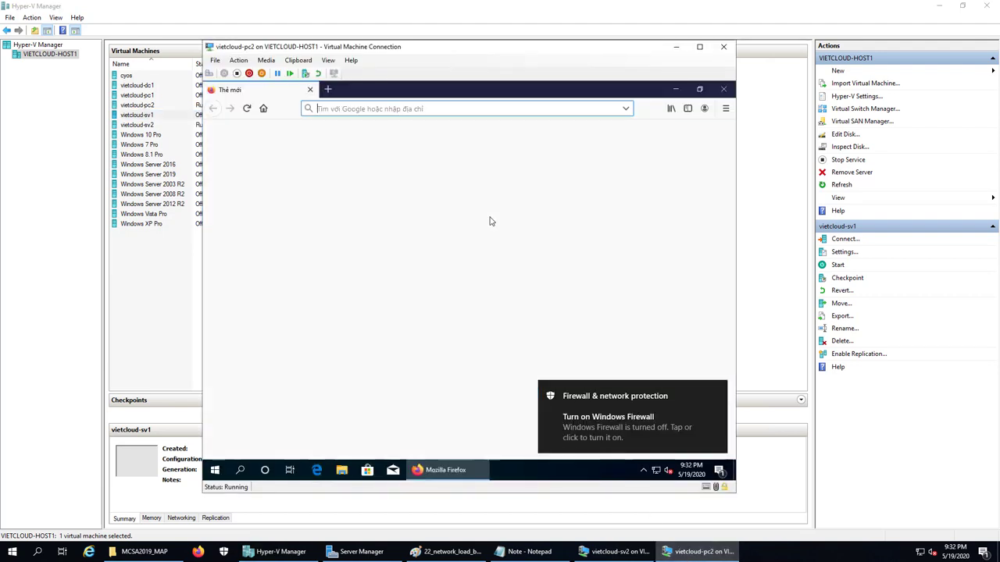
pyautogui.click(526, 295)
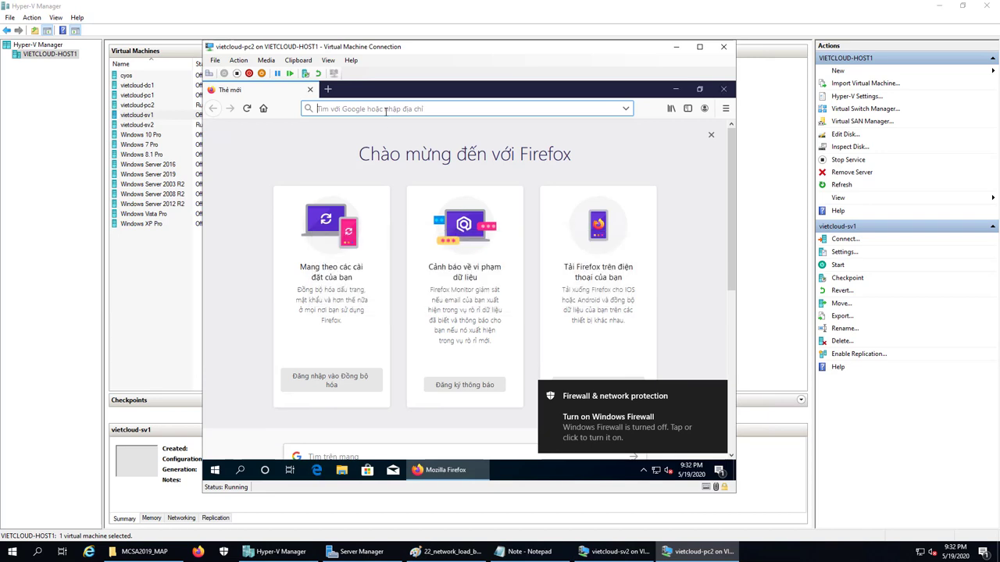
pyautogui.click(385, 110)
pyautogui.write('192.168.254.200')
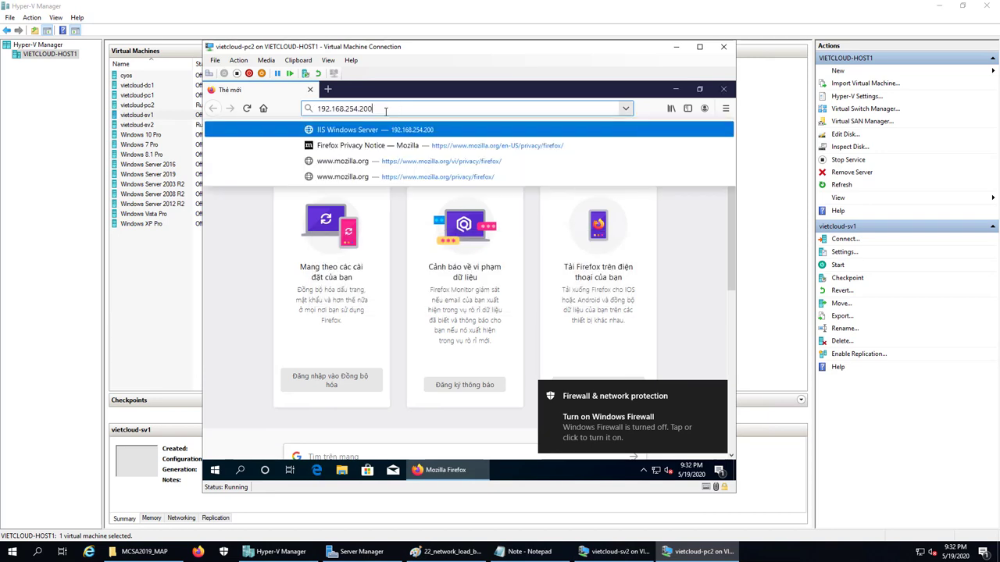
pyautogui.hotkey('ctrl', 'a')
pyautogui.press('BackSpace')
pyautogui.press('Up')
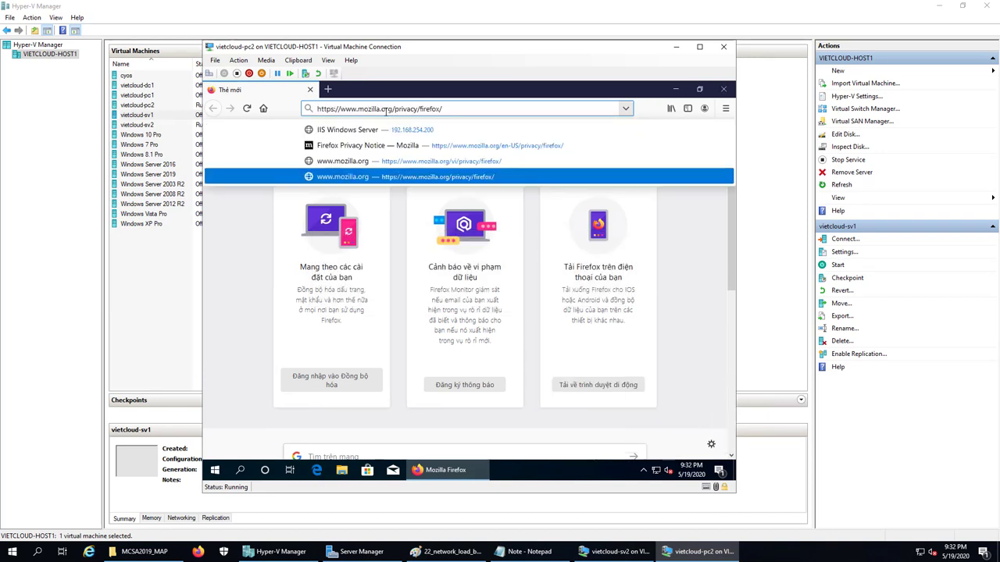
pyautogui.press('Down')
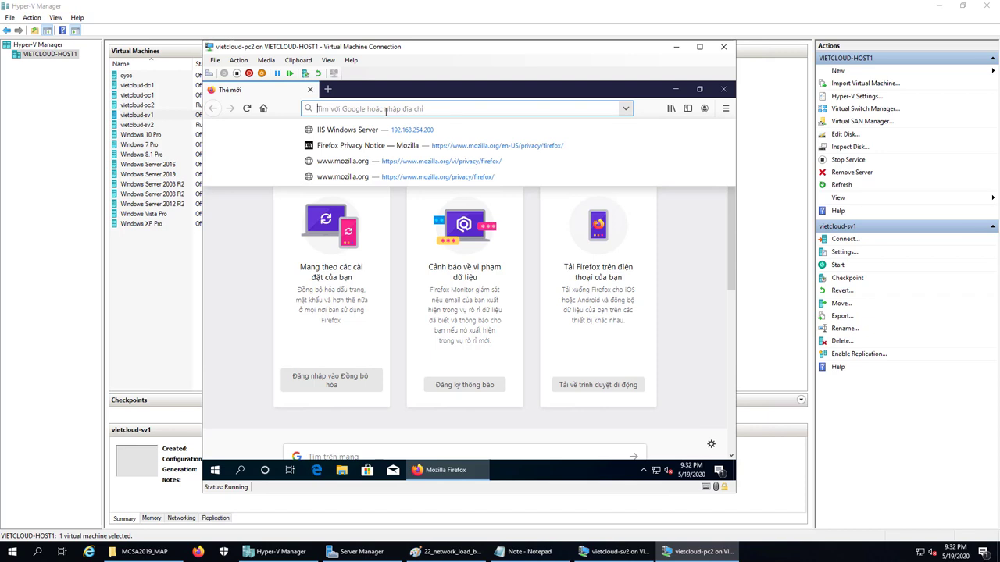
pyautogui.write('192.168.254.200/')
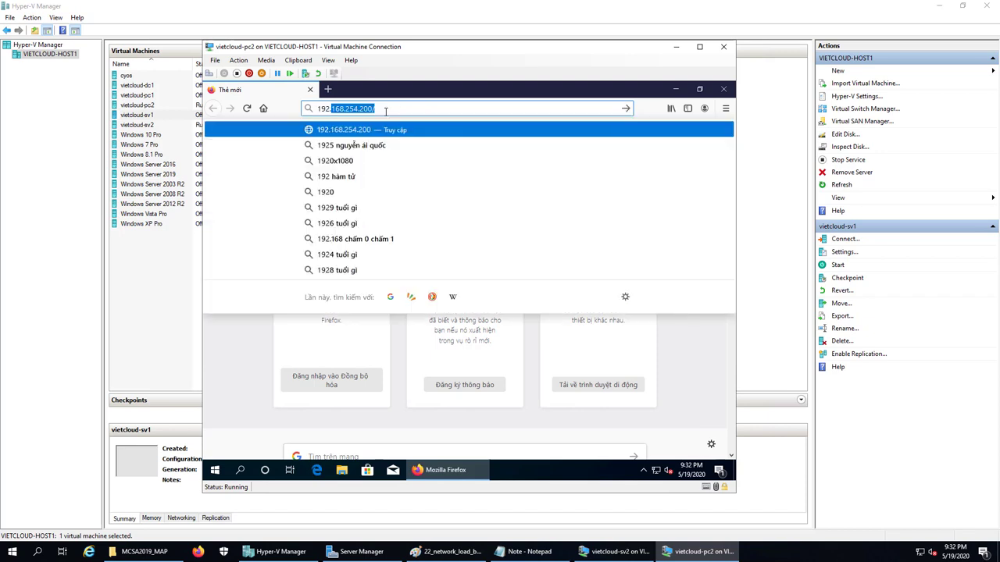
pyautogui.press('Right')
pyautogui.press('BackSpace')
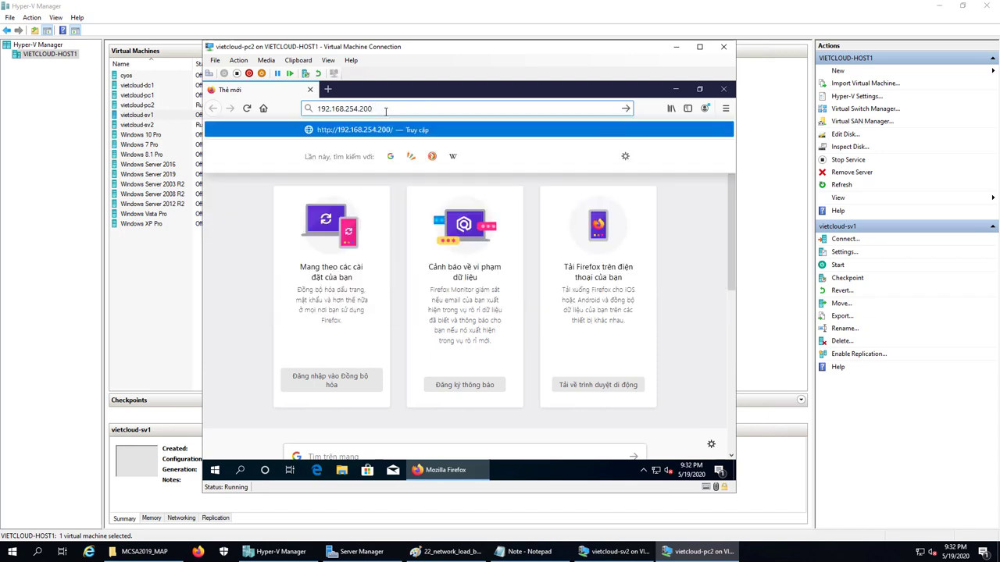
pyautogui.press('Return')
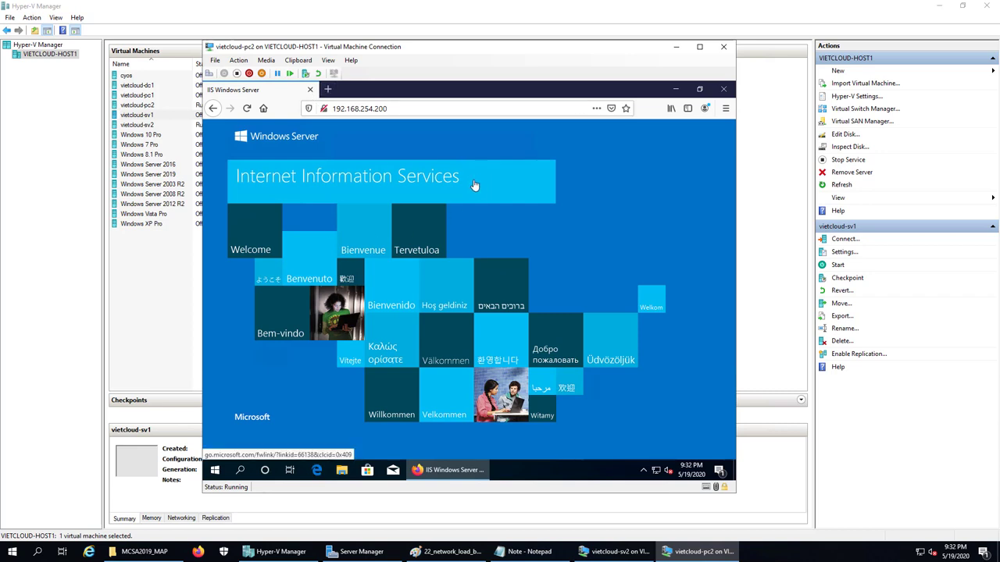
# Step: Check the states of sv1 and sv2 in Hyper-V Manager, then return to the web page on pc2
pyautogui.click(676, 47)
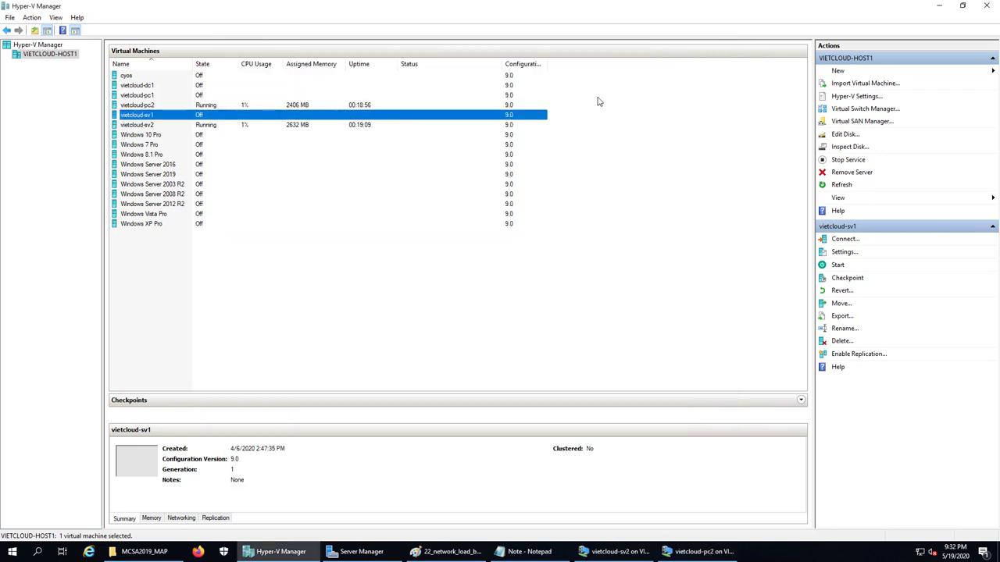
pyautogui.click(158, 129)
pyautogui.click(699, 551)
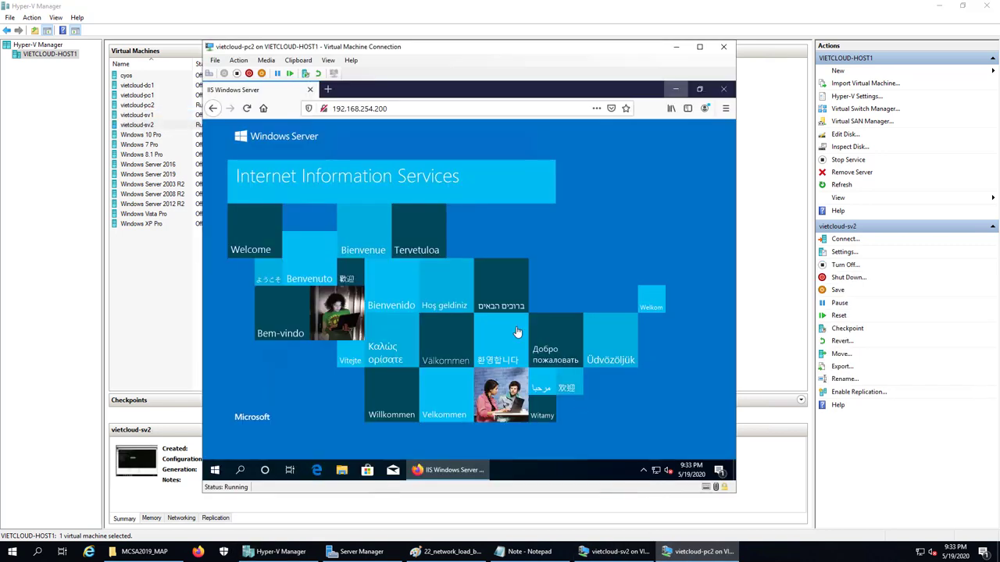